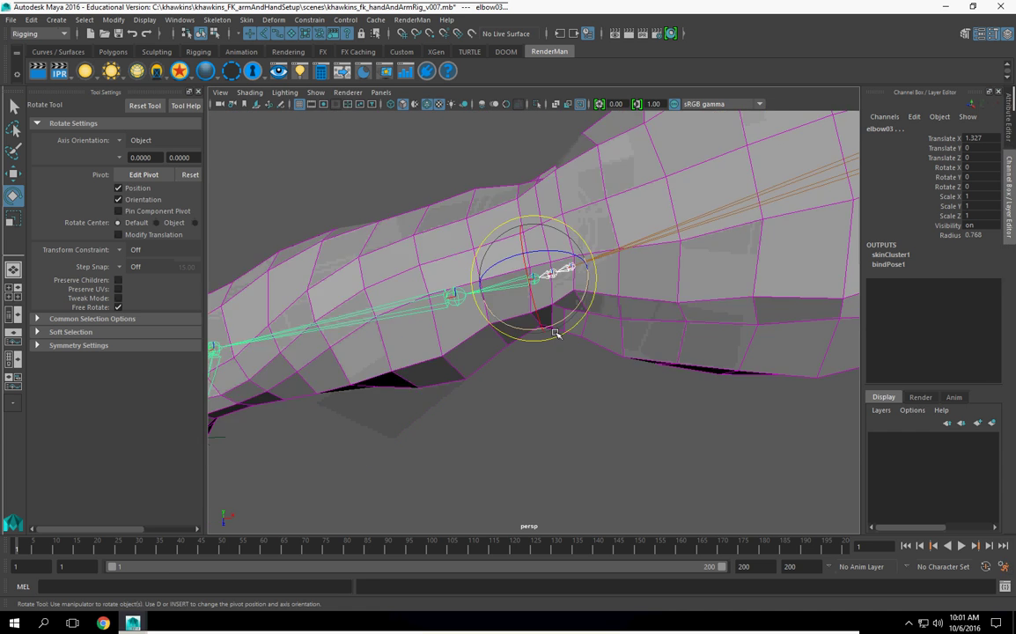
Try bending the arm by rotating the elbow joints to test how the skin deforms, and undo the rotation.
middle_click_drag(583, 367, 568, 321, "alt")
left_click_drag(539, 291, 570, 320)
scroll(581, 348, "down", 5)
key("ctrl+z")
left_click_drag(582, 359, 571, 320, "alt")
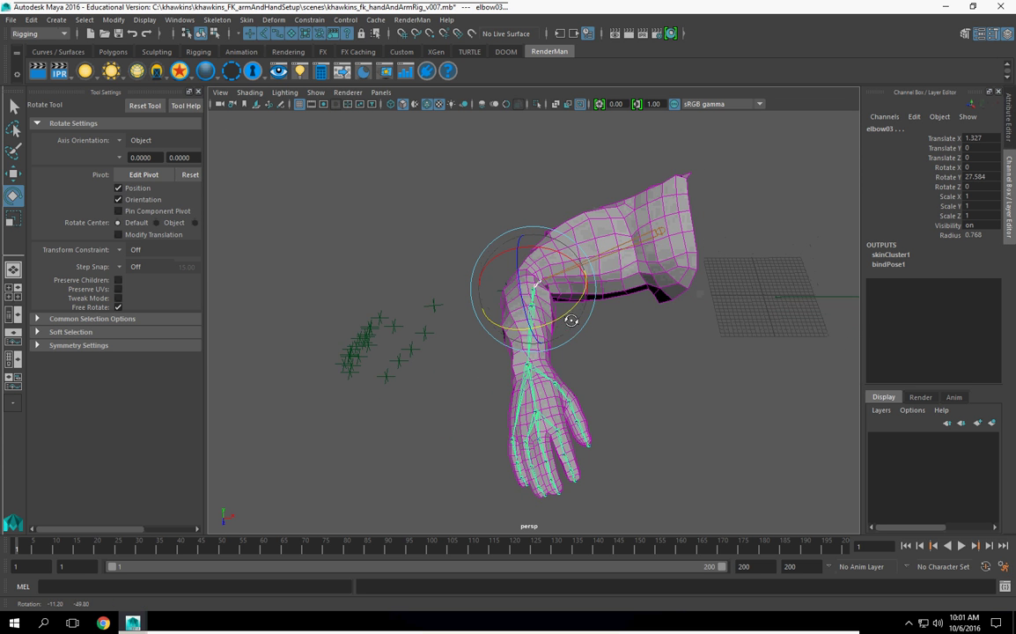
key("ctrl+z")
key("ctrl+z")
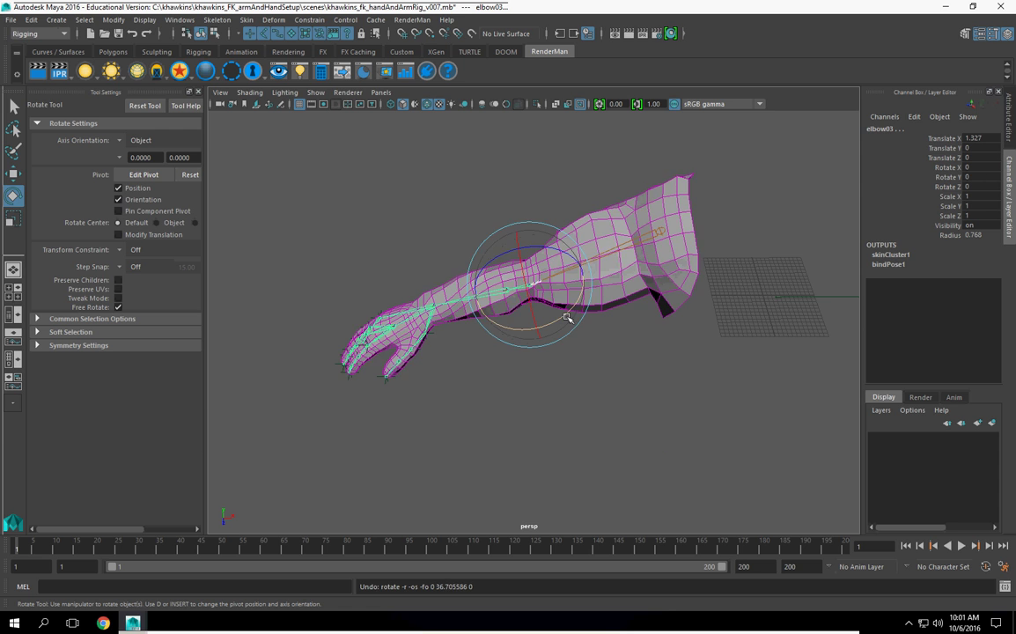
Unbind the skin from the arm's body mesh.
right_click_drag(591, 371, 637, 322, "alt")
middle_click_drag(678, 308, 632, 399, "alt")
mouse_move(645, 380)
left_mouse_down("alt")
mouse_move(712, 358)
mouse_move(692, 385)
mouse_move(767, 301)
mouse_move(819, 323)
mouse_move(585, 300)
mouse_move(653, 383)
mouse_move(636, 392)
left_mouse_up("alt")
left_click(713, 314)
left_click_drag(712, 315, 664, 313, "alt")
key("space")
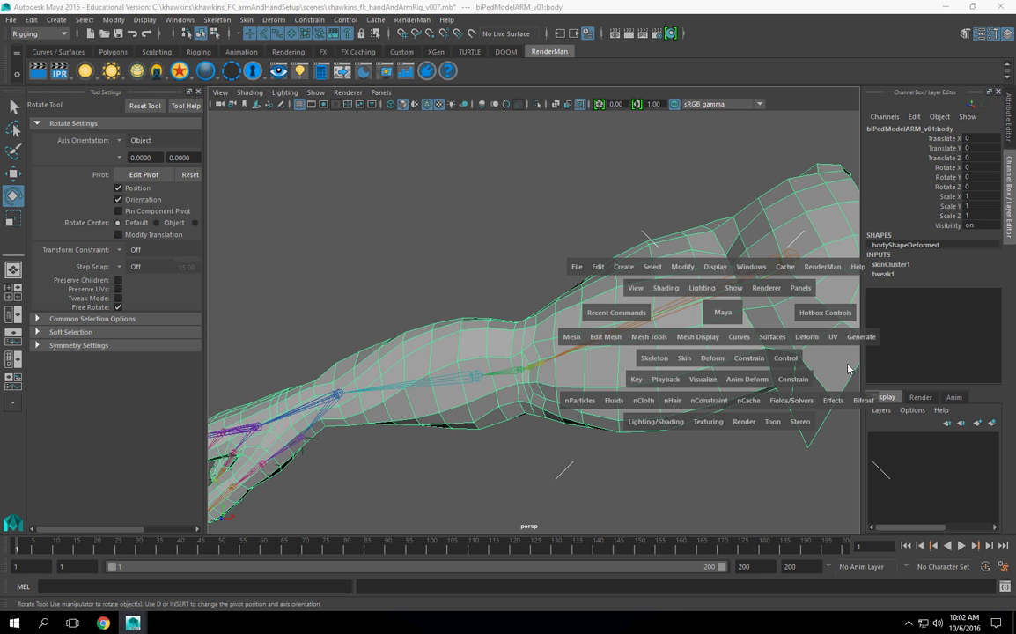
left_click(689, 360)
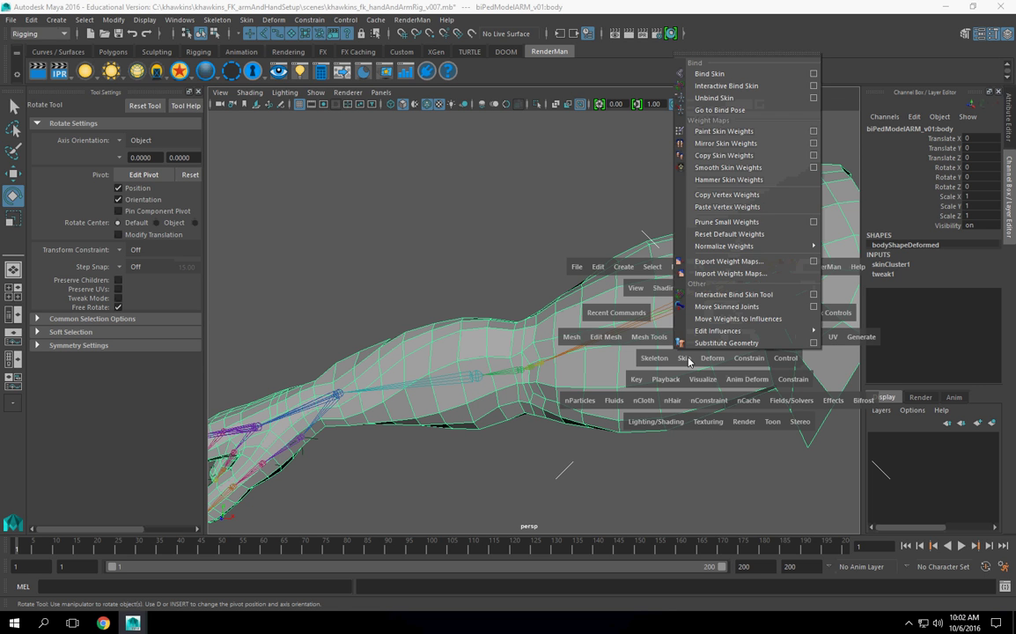
left_click(718, 98)
Bind the arm mesh to the shoulder's joint hierarchy with Interactive Bind Skin, using closest distance, capsule volumes and 3 max influences.
middle_click_drag(670, 415, 662, 403, "alt")
left_click(662, 403)
left_click(721, 216)
left_click(766, 138, "shift")
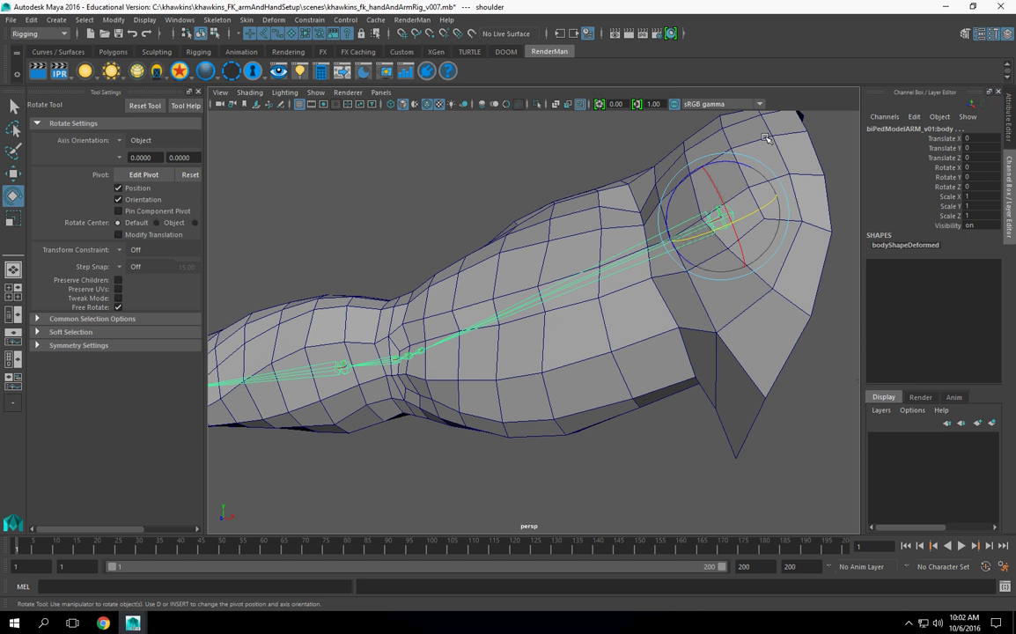
left_click(548, 295)
key("space")
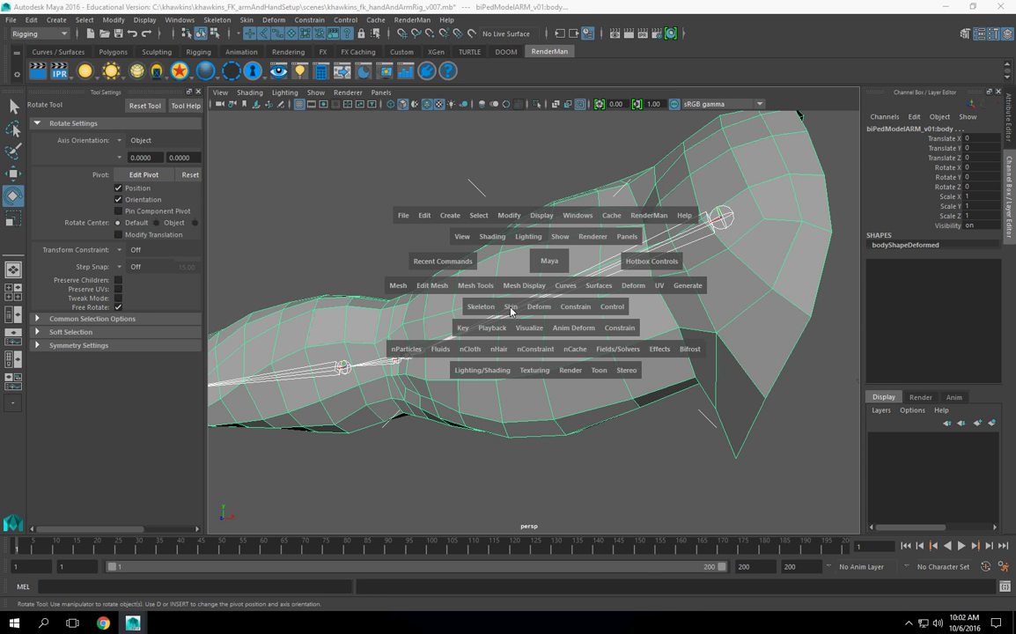
left_click(511, 309)
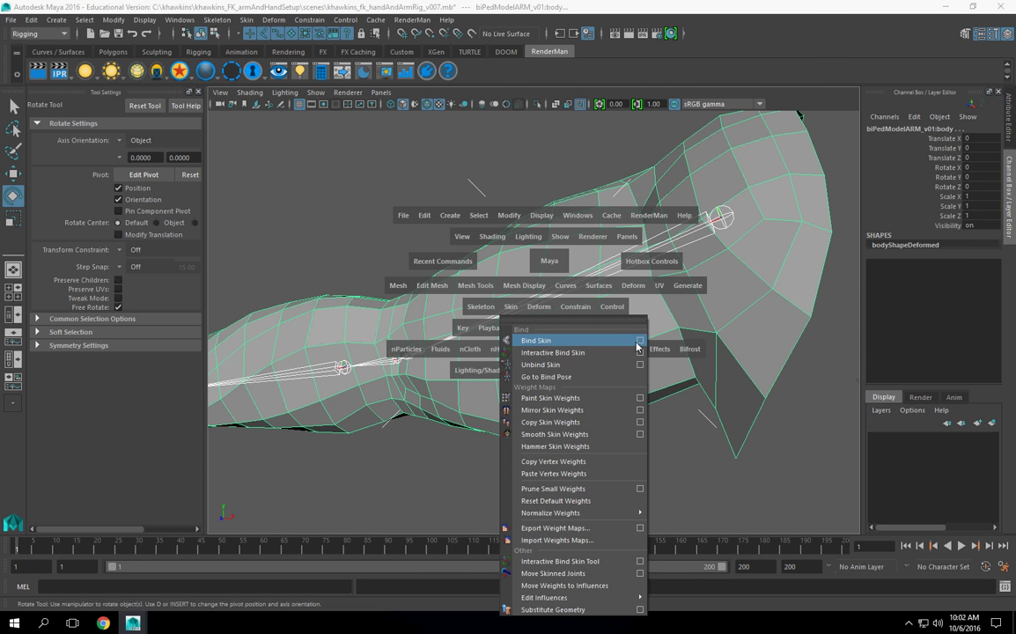
left_click_drag(643, 354, 640, 352)
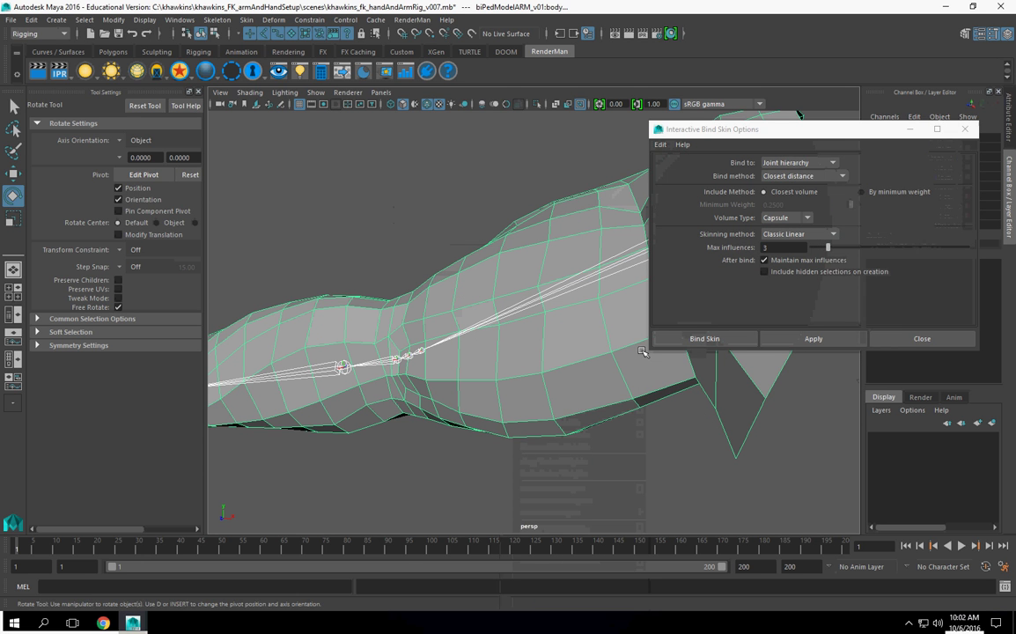
left_click(804, 178)
left_click(683, 182)
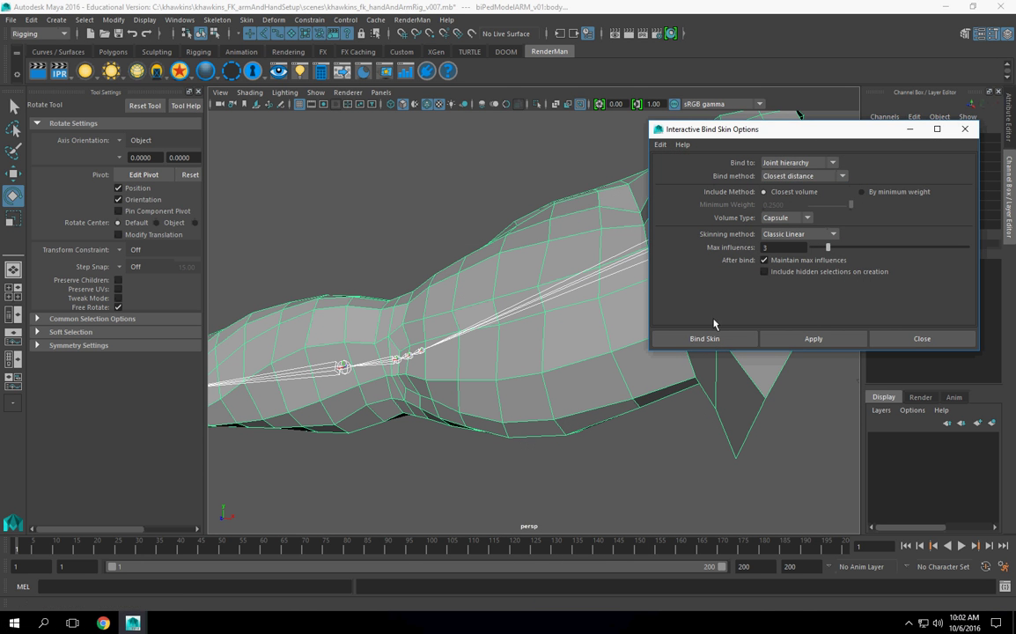
left_click(793, 339)
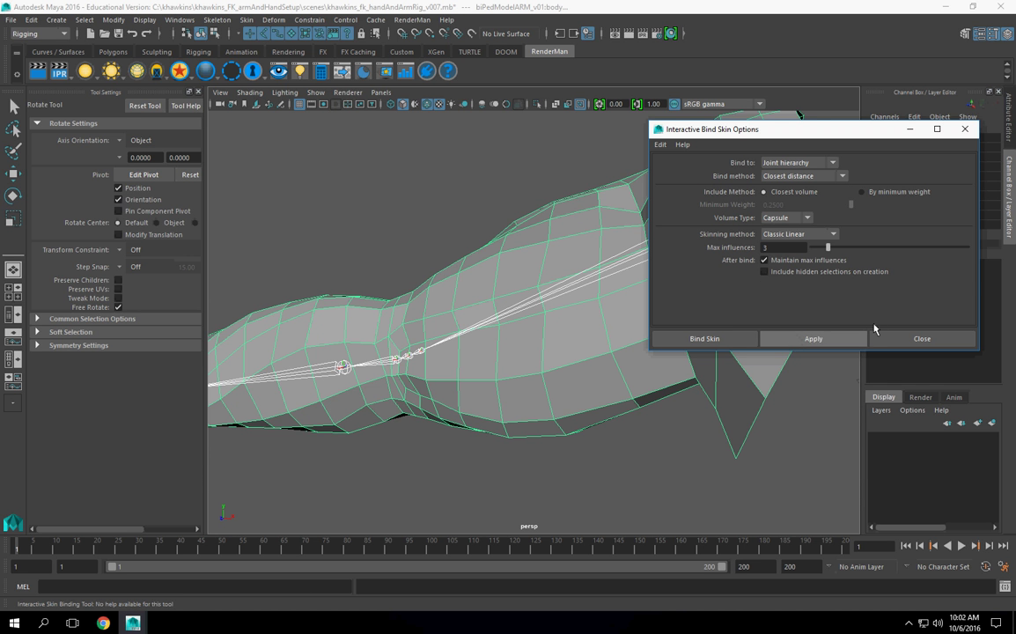
left_click(965, 130)
Display the influence volume and weight colours of the elbow01 joint on the arm mesh.
scroll(689, 356, "down", 5)
left_click_drag(688, 355, 605, 417, "alt")
left_click(604, 417)
scroll(513, 286, "up", 5)
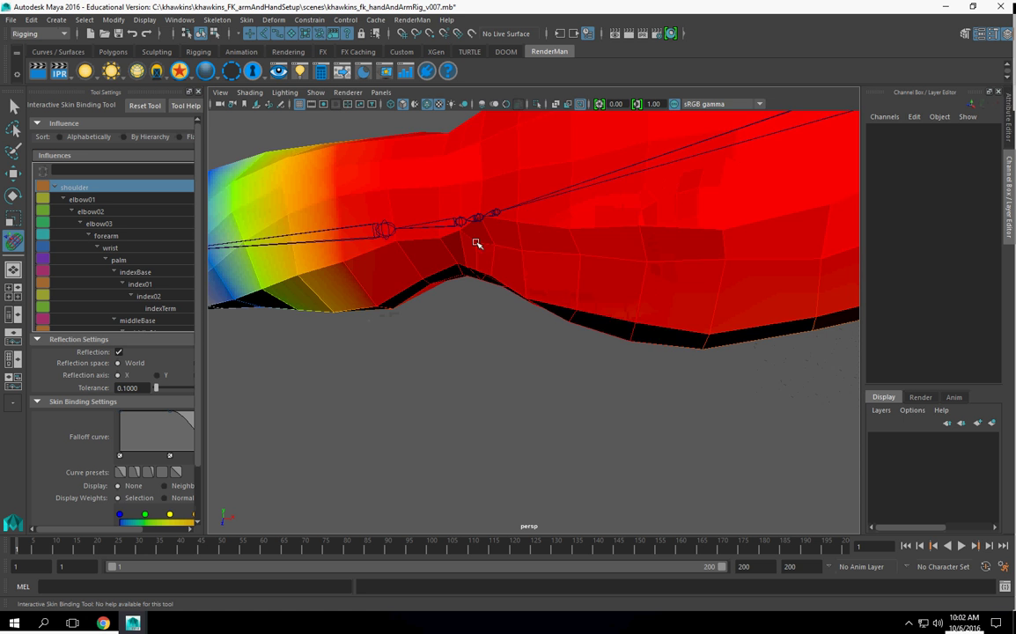
left_click(491, 217)
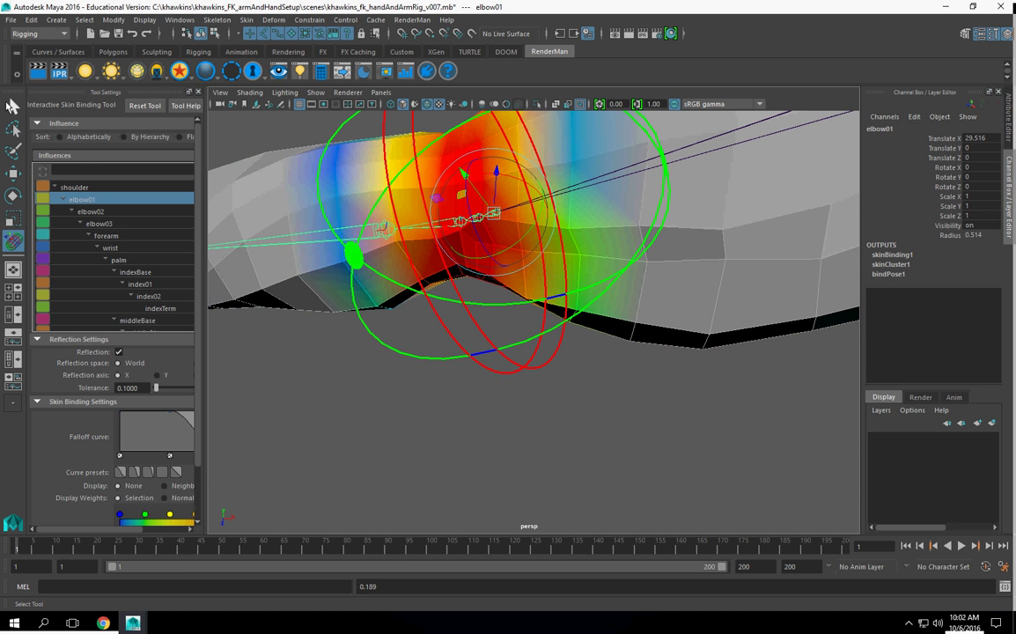
Try bending the three elbow joints together to a Y rotation of 26.64.
left_click(9, 104)
left_click(379, 376)
left_click(476, 218)
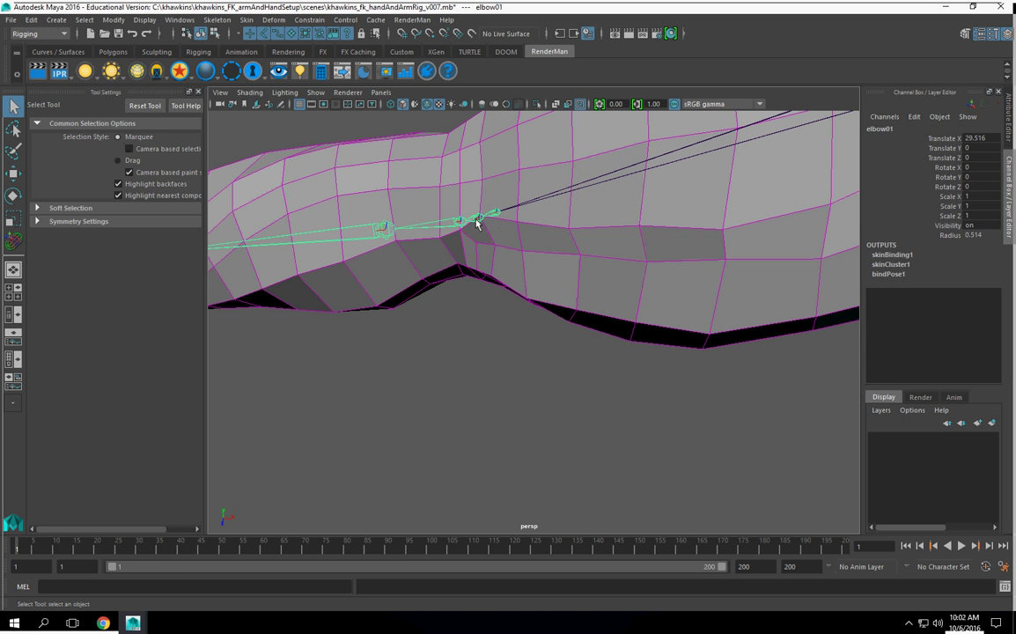
left_click(948, 177)
middle_click_drag(616, 253, 742, 266)
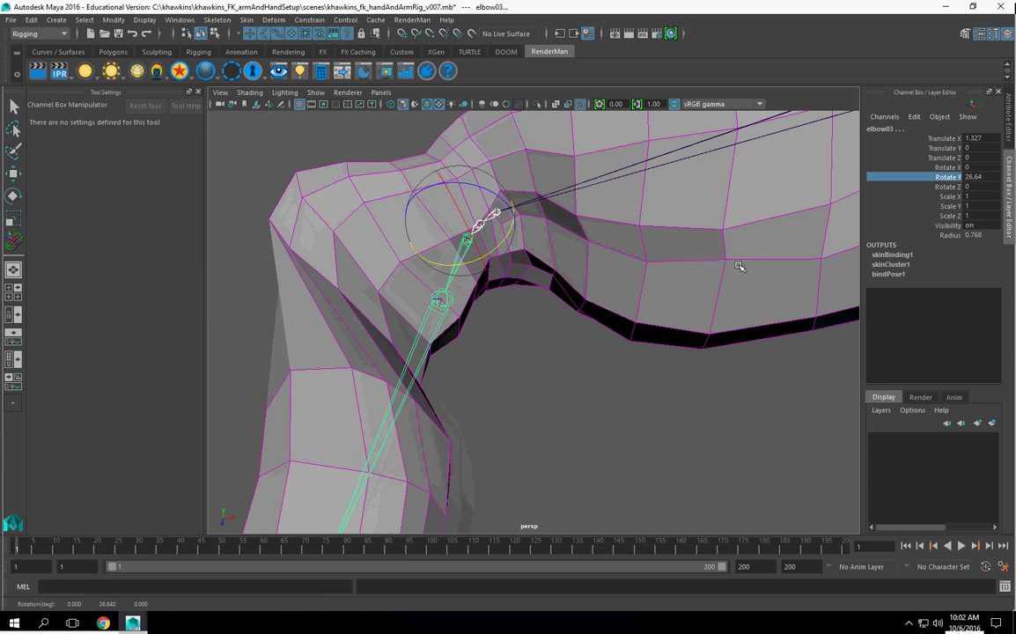
key("ctrl+z")
key("ctrl+z")
Bend the arm by setting the Y rotation of the three elbow joints to about 28.8.
left_click(478, 217)
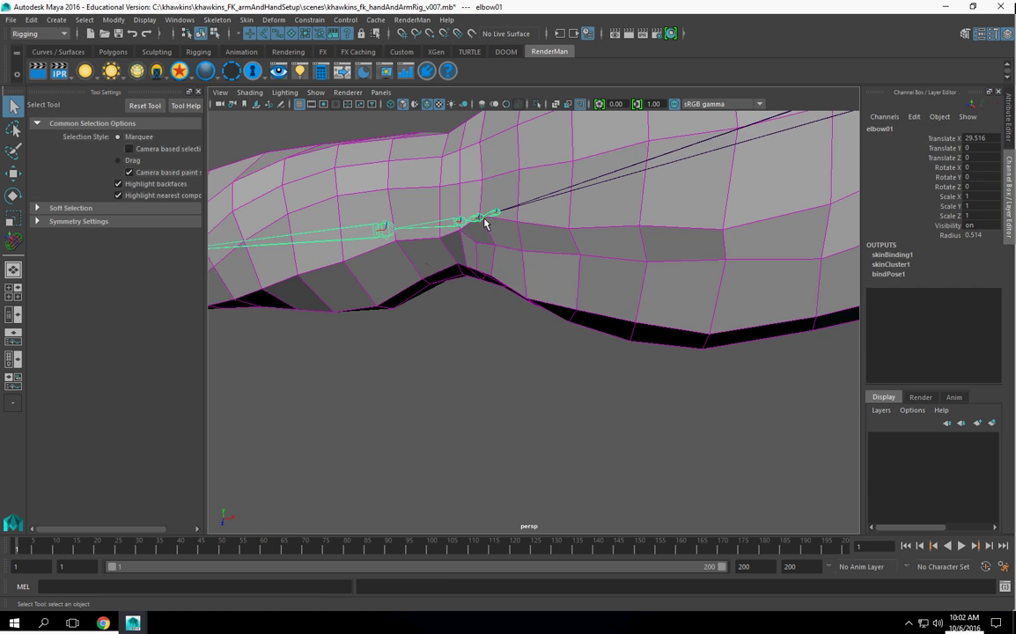
left_click(457, 221, "shift")
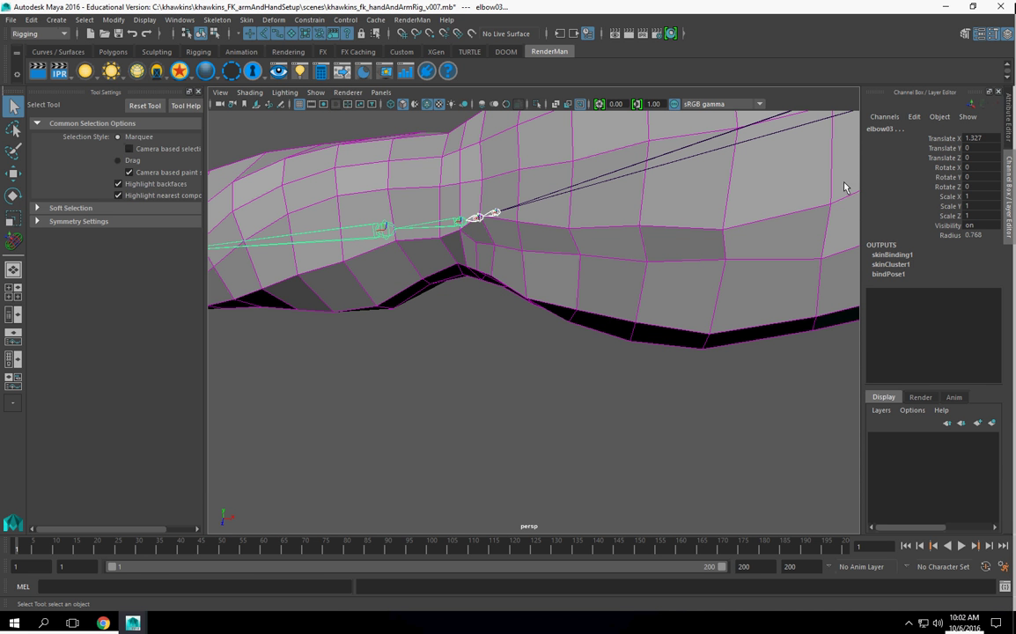
left_click(944, 178)
middle_click_drag(689, 242, 736, 249)
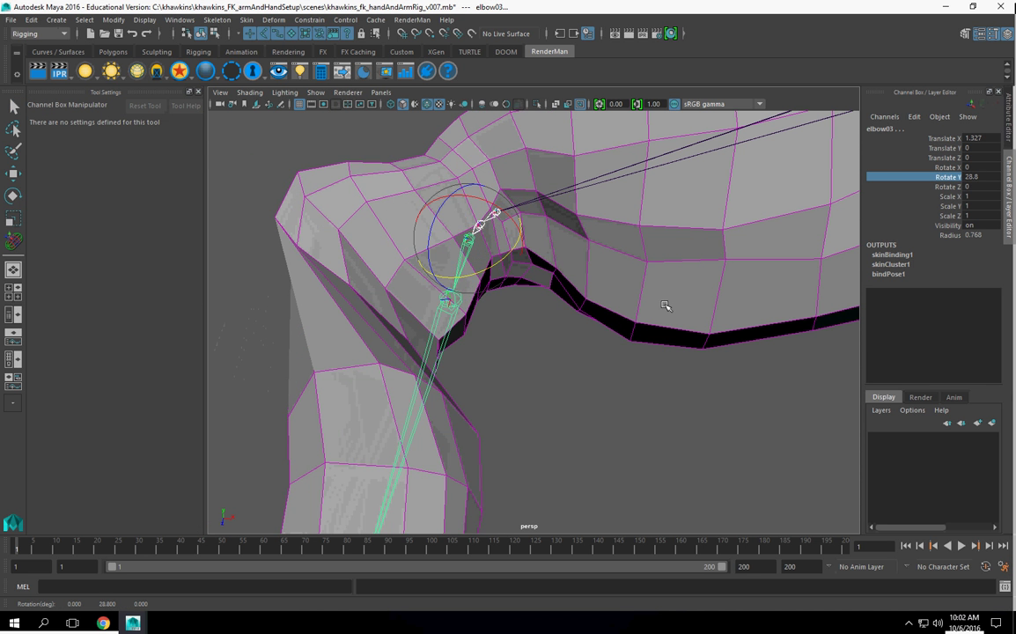
left_click_drag(563, 364, 595, 387, "alt")
scroll(551, 390, "down", 6)
scroll(572, 395, "up", 6)
left_click(596, 387)
Shorten the shoulder's influence volume with the Interactive Skin Binding tool, pulling its lower cap back to the elbow.
left_click(601, 161)
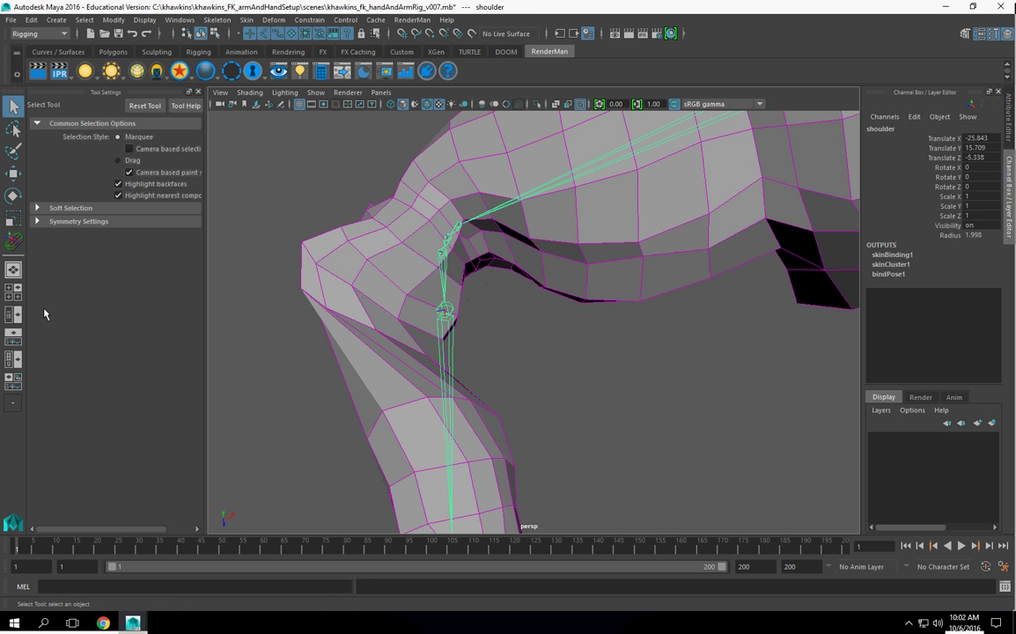
left_click(12, 239)
scroll(621, 368, "down", 4)
middle_click_drag(622, 368, 571, 406, "alt")
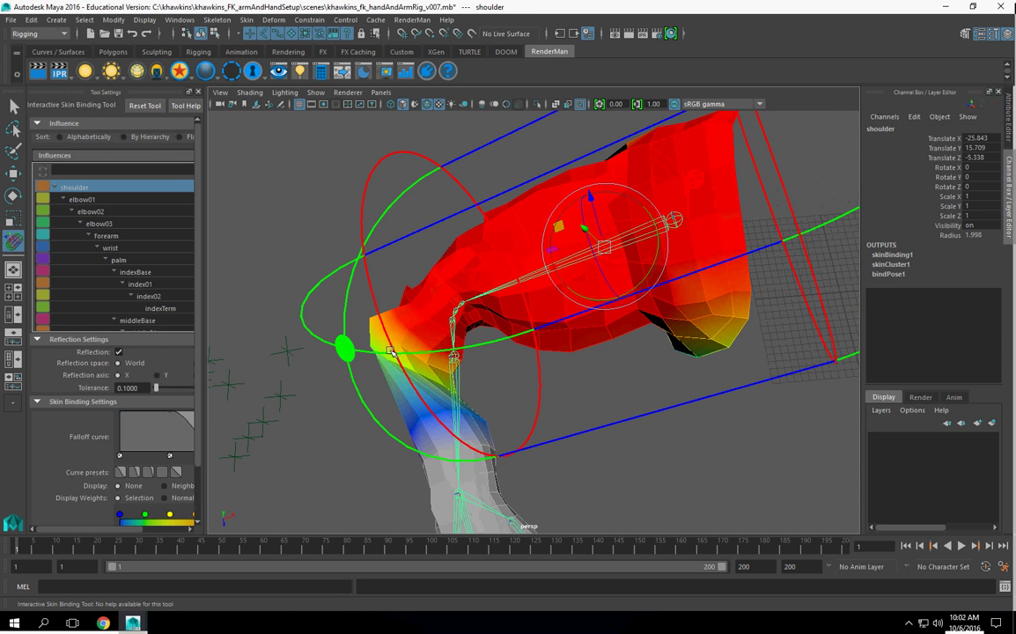
left_click_drag(345, 347, 487, 317)
scroll(463, 326, "up", 5)
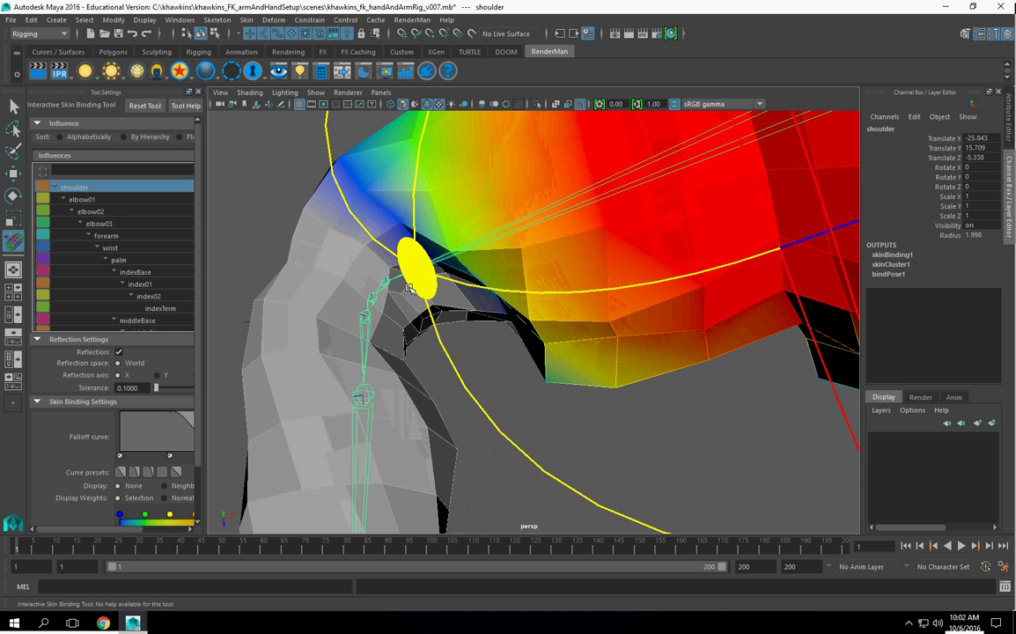
Adjust the upper cap of elbow01's influence volume to tighten it around the elbow bend.
left_click(389, 282)
scroll(523, 292, "down", 4)
left_click_drag(524, 226, 504, 247)
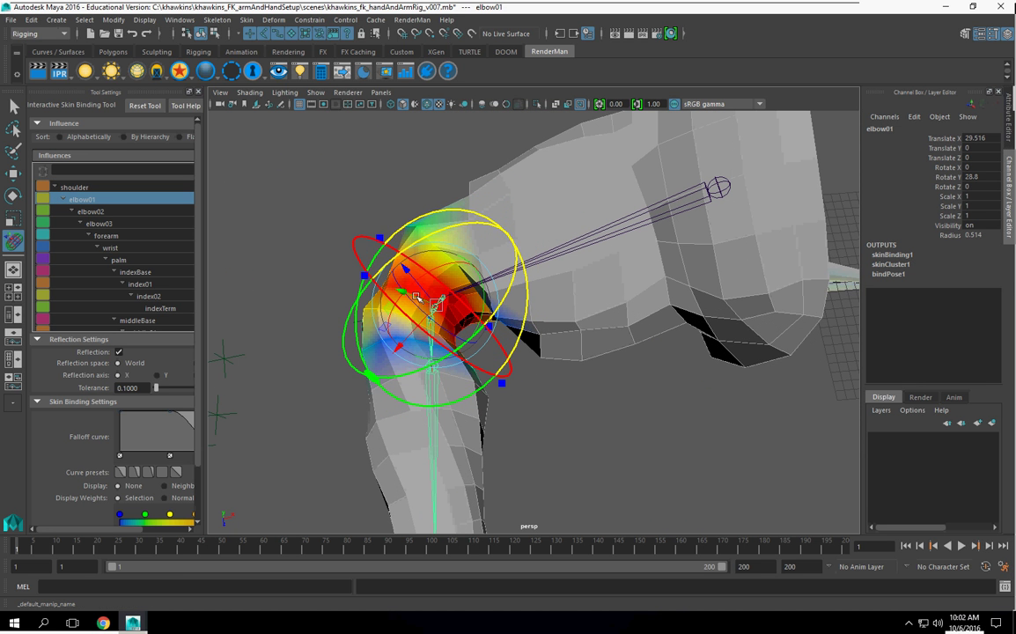
scroll(415, 296, "up", 4)
left_click(520, 434)
Shorten elbow03's influence volume by lowering its upper cap to just above the joint.
left_click(373, 298)
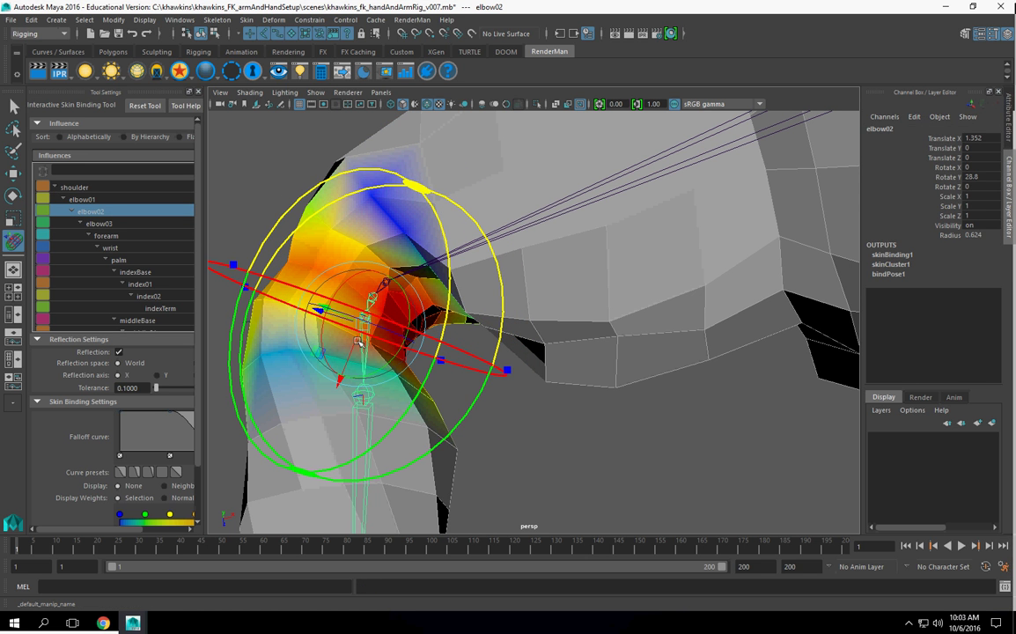
left_click(438, 356)
left_click(367, 324)
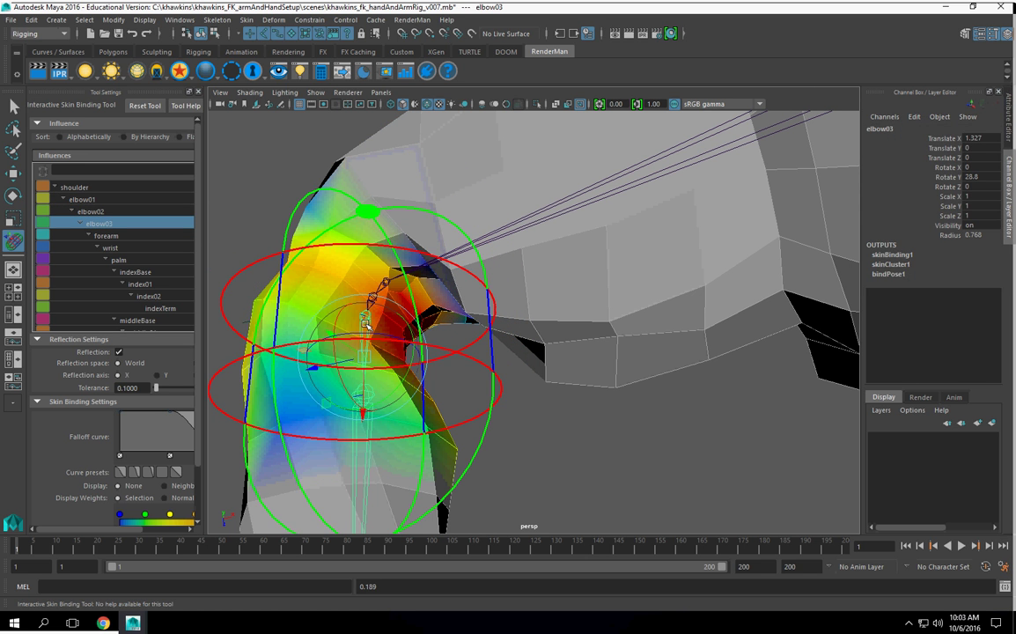
left_click_drag(370, 211, 366, 279)
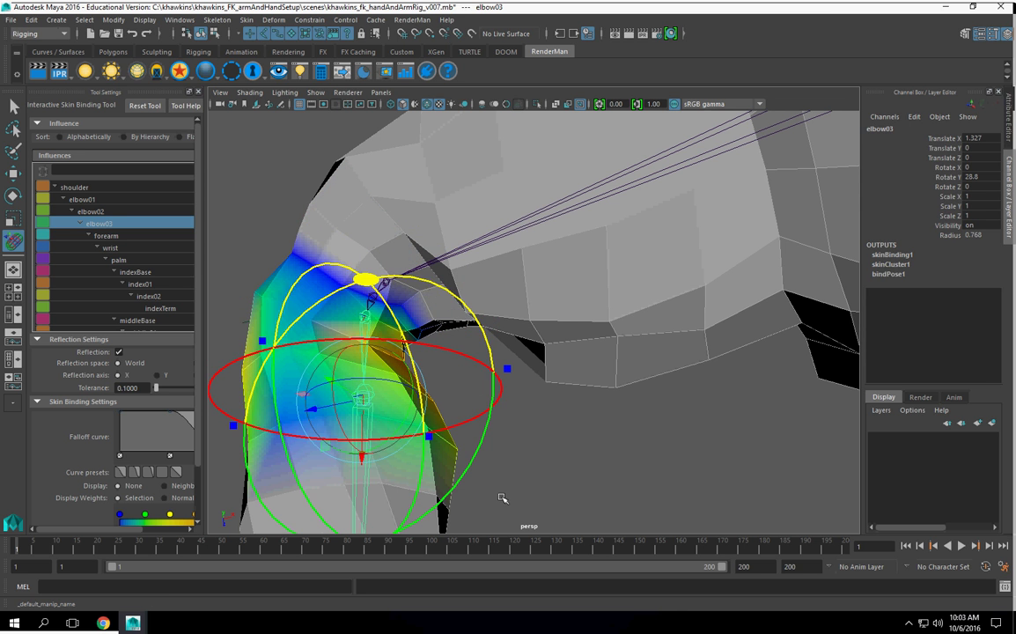
left_click(442, 453)
Adjust the elbow-side cap of the forearm's influence volume to refine its weights near the elbow.
left_click(368, 396)
scroll(370, 399, "down", 5)
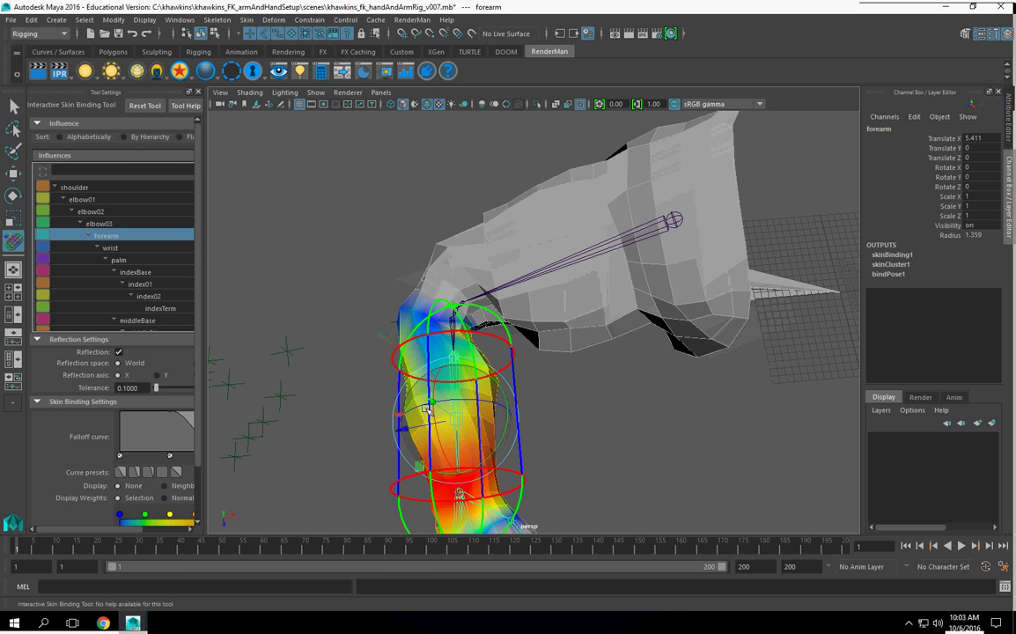
left_click(455, 307)
key("ctrl+z")
left_click_drag(453, 305, 505, 356)
scroll(539, 403, "up", 5)
left_click(597, 416)
Shift and enlarge elbow03's influence volume so it covers more of the inner elbow.
left_click(362, 319)
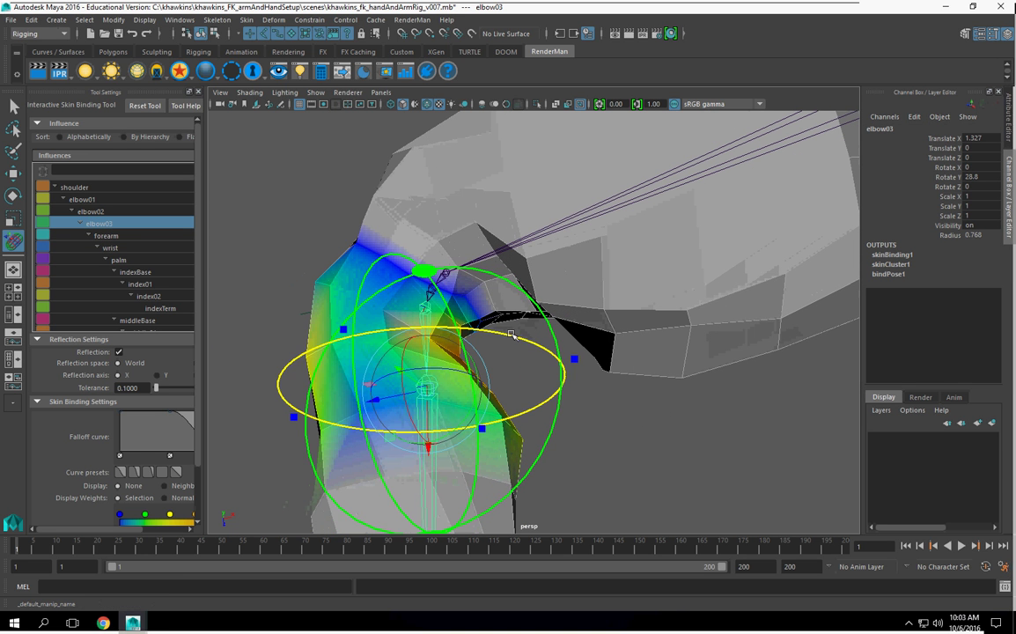
mouse_move(376, 397)
left_mouse_down()
mouse_move(351, 403)
mouse_move(416, 388)
mouse_move(343, 414)
mouse_move(382, 412)
mouse_move(381, 378)
left_mouse_up()
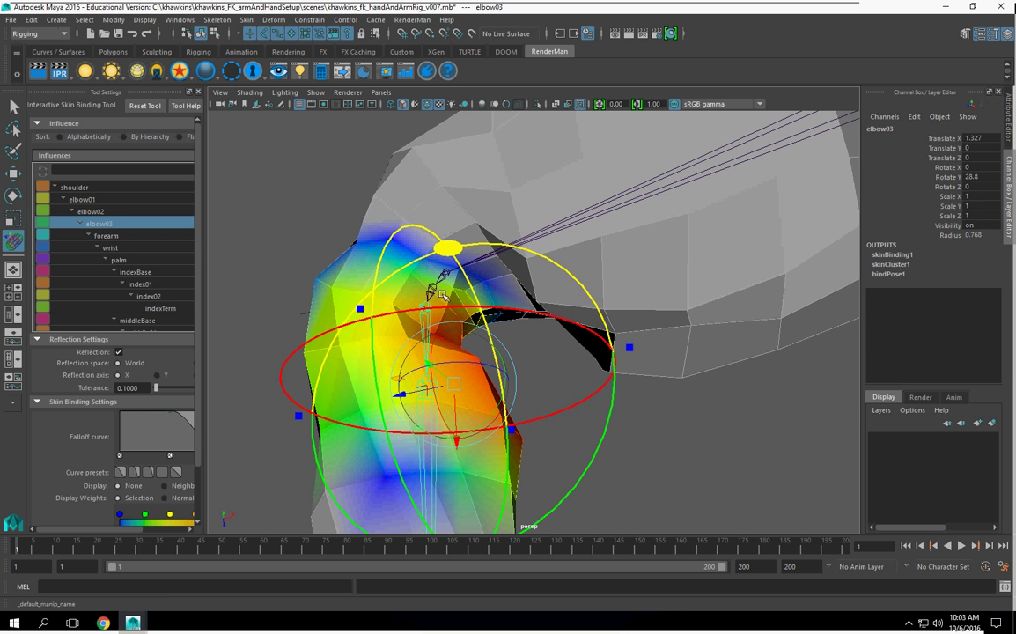
scroll(481, 403, "down", 5)
left_click(595, 432)
Shift elbow02's influence volume slightly towards the outside of the elbow bend and reduce its size.
scroll(416, 275, "up", 6)
left_click(403, 280)
scroll(431, 346, "down", 5)
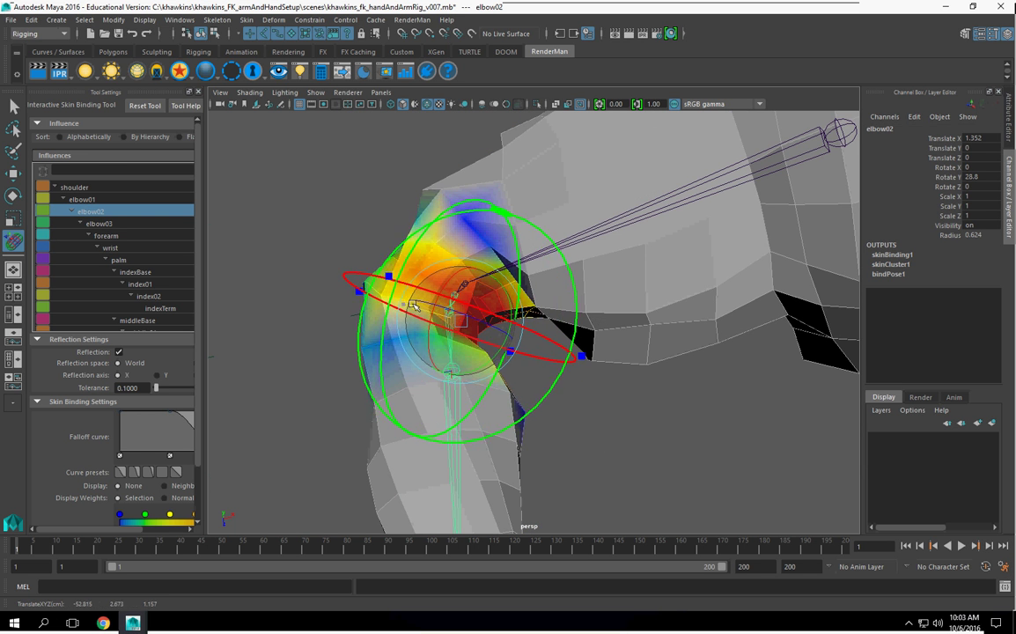
mouse_move(491, 309)
left_mouse_down()
mouse_move(509, 315)
mouse_move(481, 317)
left_mouse_up()
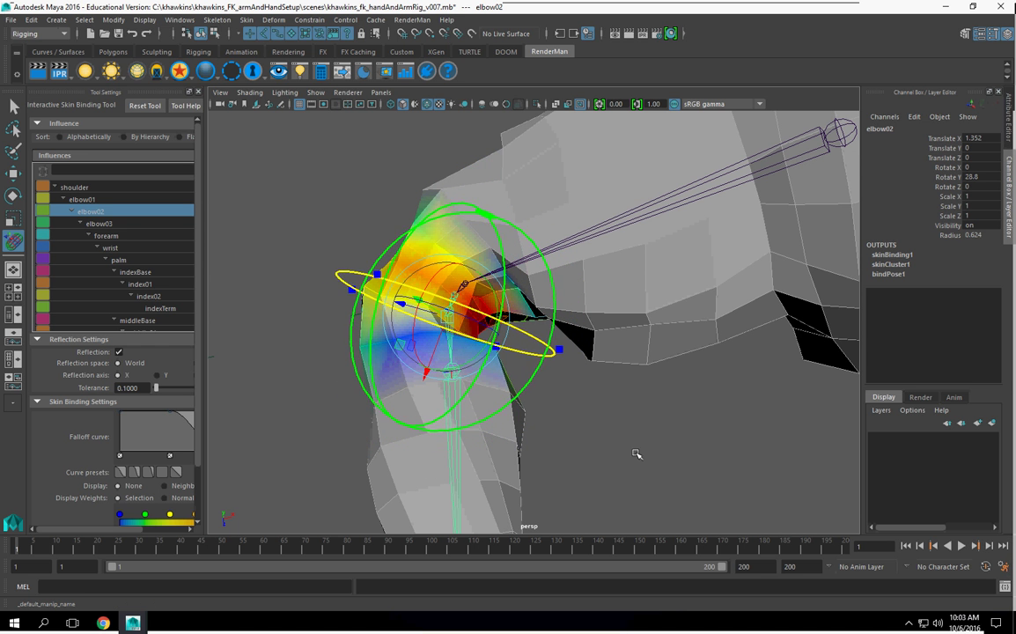
left_click(626, 449)
Reposition elbow01's influence volume to refine the weights around the elbow crease.
left_click(469, 282)
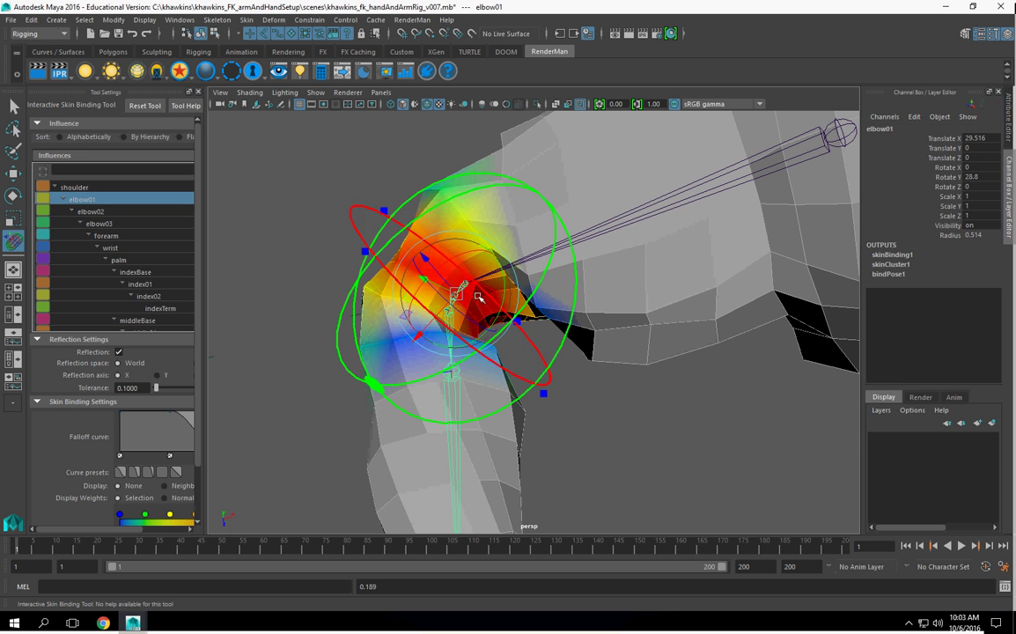
left_click_drag(481, 356, 455, 374)
left_click_drag(417, 342, 417, 342)
Reshape the shoulder's influence volume around the upper arm, adjusting its width and the cap at the elbow.
scroll(577, 321, "down", 2)
left_click(601, 175)
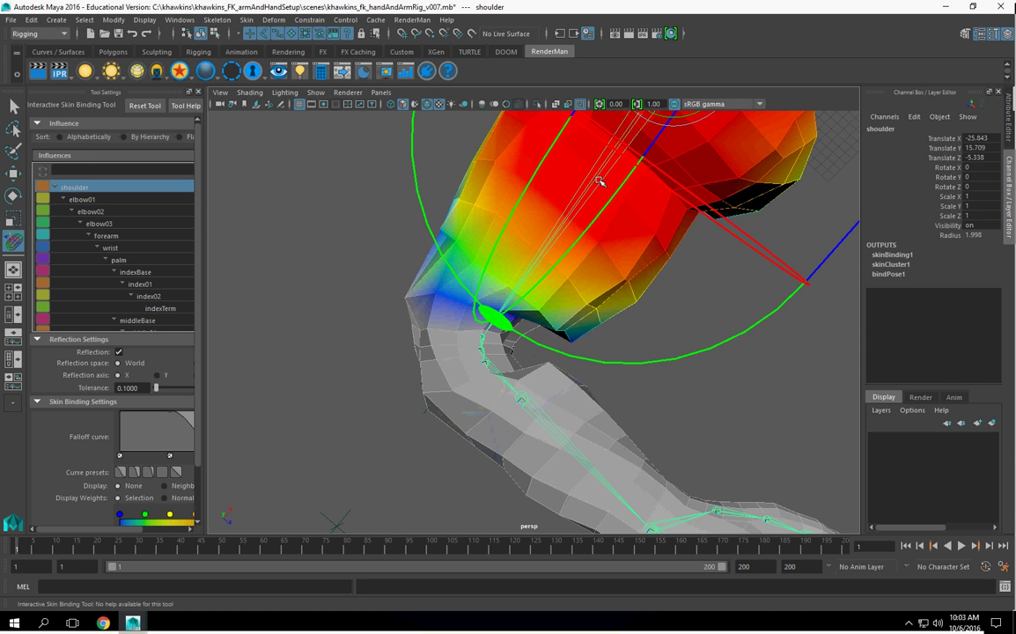
left_click_drag(601, 179, 564, 318, "alt")
scroll(653, 288, "down", 2)
left_click_drag(690, 209, 811, 231)
left_click_drag(462, 374, 497, 359)
scroll(549, 343, "down", 5)
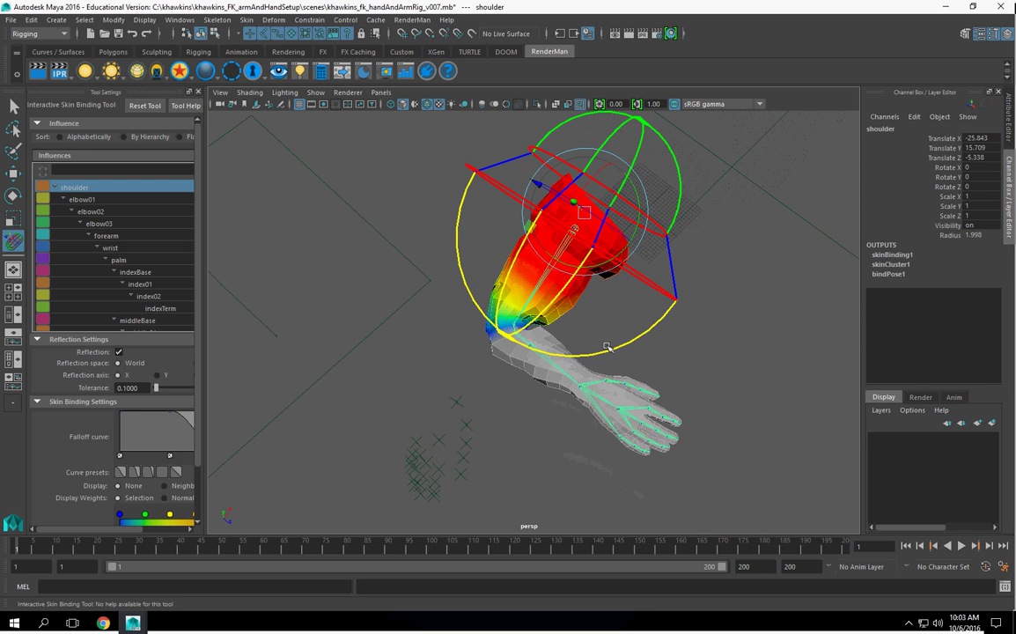
Pull the elbow end of the forearm's influence volume down, away from the elbow bend.
middle_click_drag(605, 347, 576, 414, "alt")
left_click_drag(576, 414, 515, 380, "alt")
middle_click_drag(515, 381, 576, 331, "alt")
scroll(585, 388, "up", 5)
left_click_drag(575, 331, 436, 383, "alt")
left_click(507, 385)
left_click(507, 385)
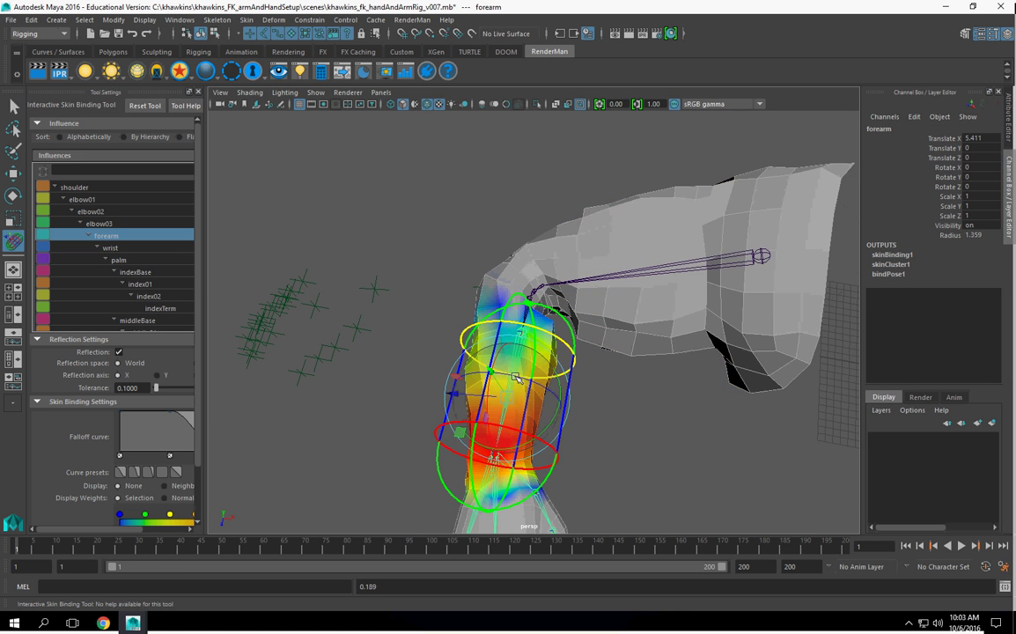
scroll(517, 338, "up", 5)
mouse_move(524, 284)
left_mouse_down()
mouse_move(555, 229)
mouse_move(536, 301)
left_mouse_up()
scroll(563, 379, "down", 5)
middle_click_drag(618, 474, 629, 410, "alt")
left_click(628, 410)
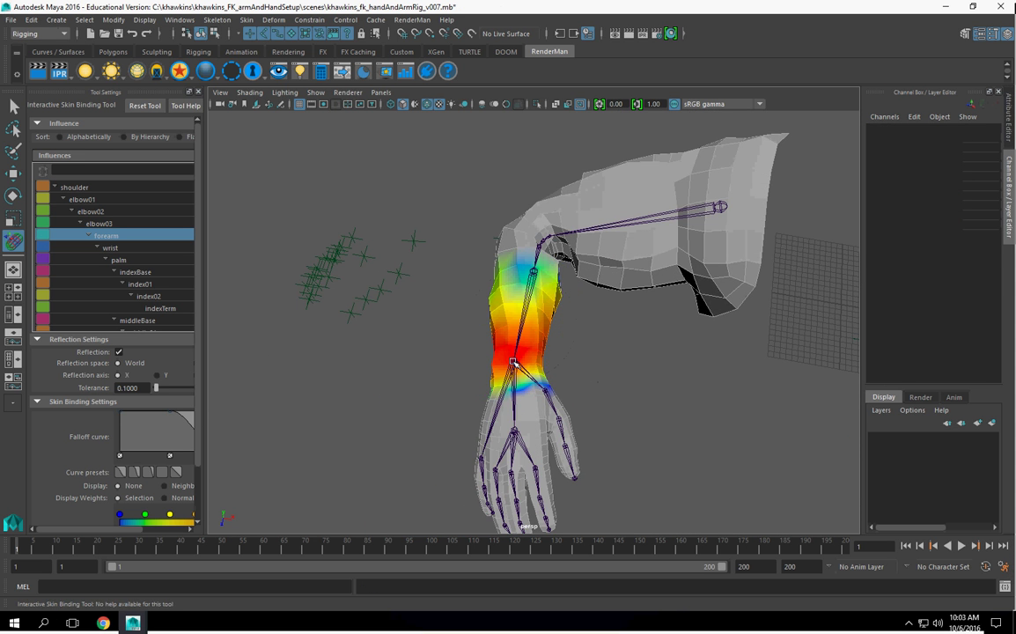
Shorten the wrist's influence volume by pulling its hand-side cap back towards the wrist.
left_click(514, 363)
left_click_drag(516, 496, 513, 422)
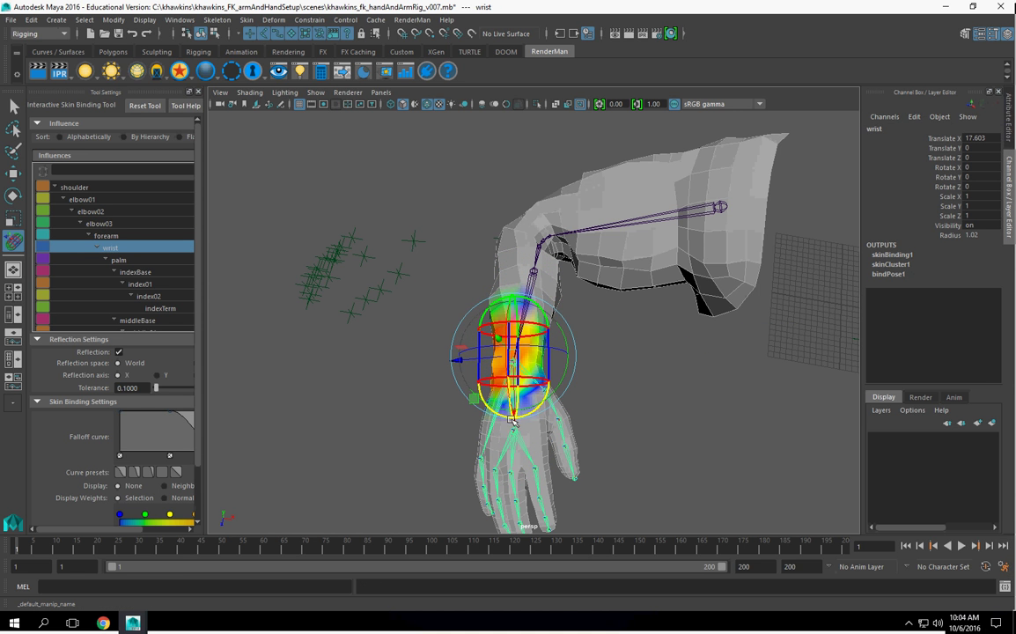
Show the shoulder's influence volume on the arm mesh and nudge its cap at the elbow.
scroll(578, 370, "up", 5)
middle_click_drag(578, 369, 535, 417, "alt")
scroll(560, 394, "down", 2)
left_click(535, 416)
left_click_drag(529, 345, 552, 264, "alt")
left_click(560, 262)
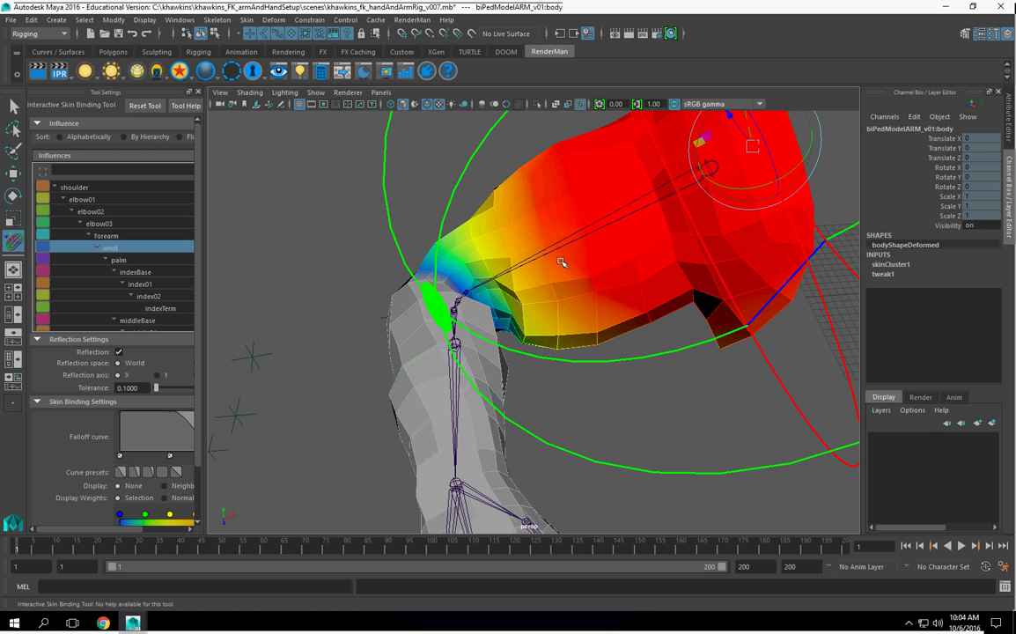
left_click(450, 330)
middle_click_drag(506, 352, 459, 411, "alt")
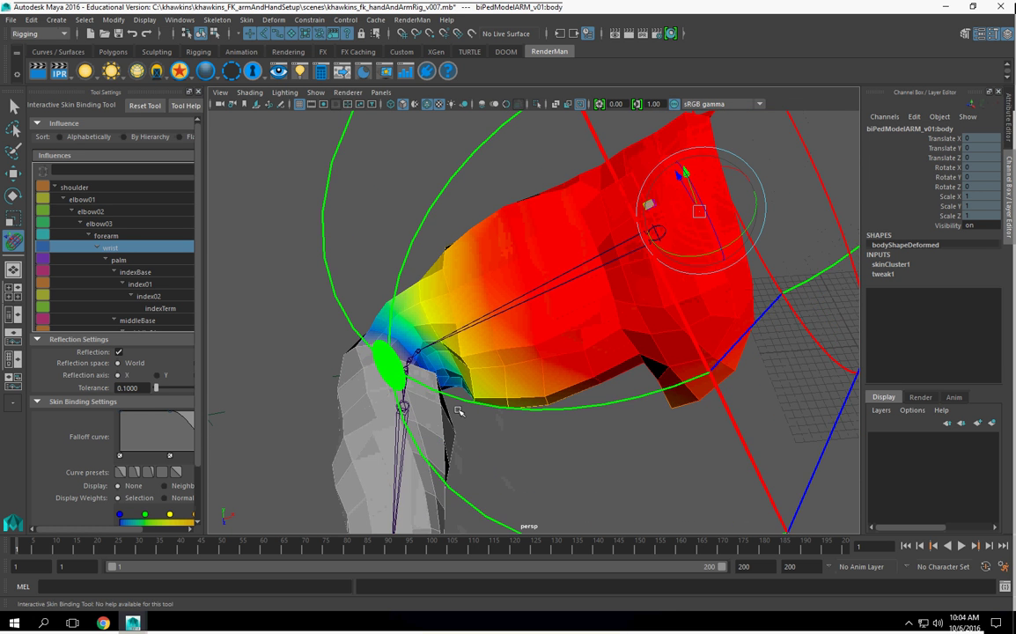
scroll(459, 411, "up", 2)
mouse_move(353, 393)
left_mouse_down()
mouse_move(426, 369)
mouse_move(352, 389)
left_mouse_up()
left_click(274, 390)
Examine the shoulder's weight falloff around the elbow bend and clear the selection.
scroll(555, 352, "down", 4)
left_click_drag(573, 365, 515, 274, "alt")
scroll(517, 333, "up", 4)
middle_click_drag(516, 333, 586, 297, "alt")
left_click_drag(586, 297, 655, 450, "alt")
left_click(634, 357)
left_click(402, 287)
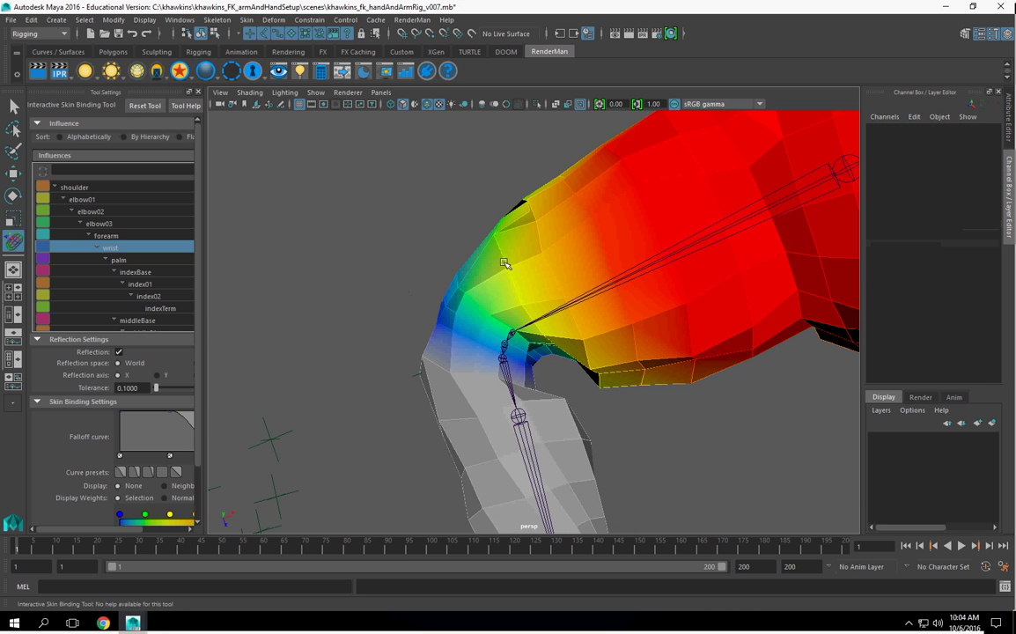
Start Paint Skin Weights on the arm mesh and widen the tool settings area to show all paint options.
left_click(15, 106)
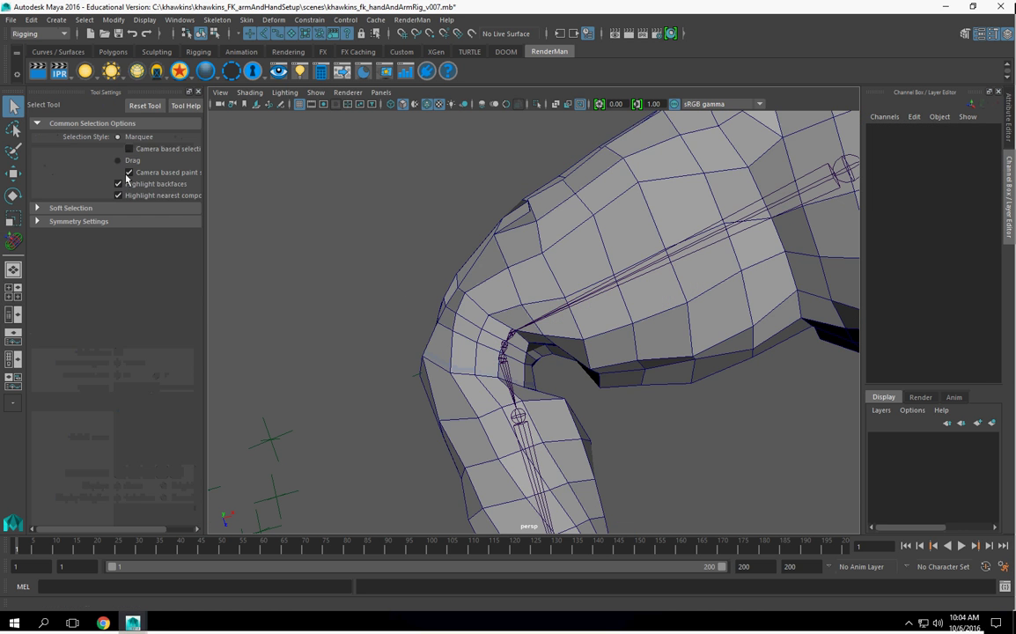
left_click(562, 275)
key("space")
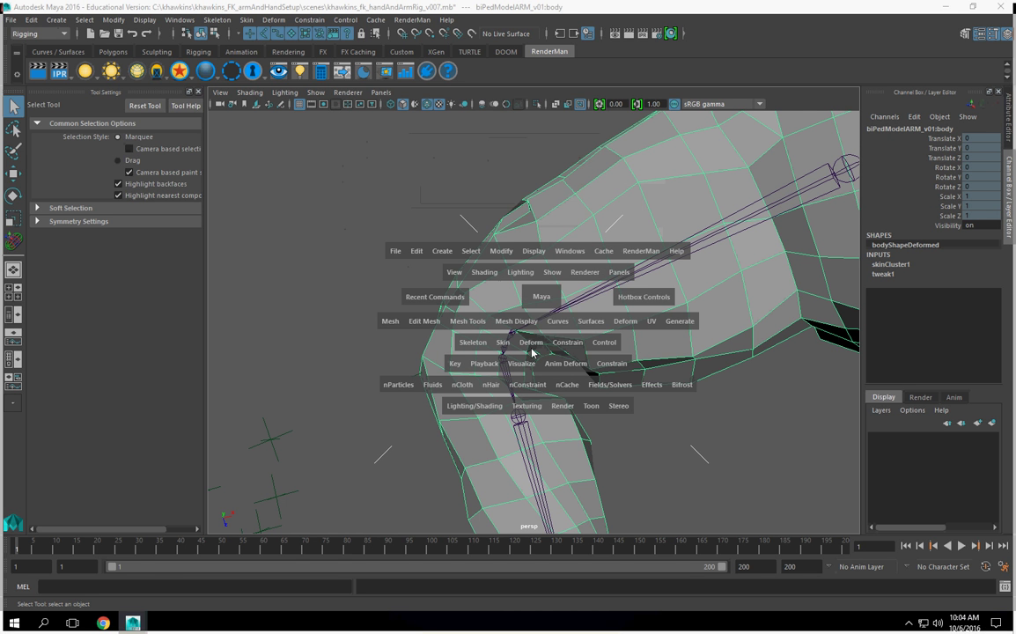
left_click(504, 343)
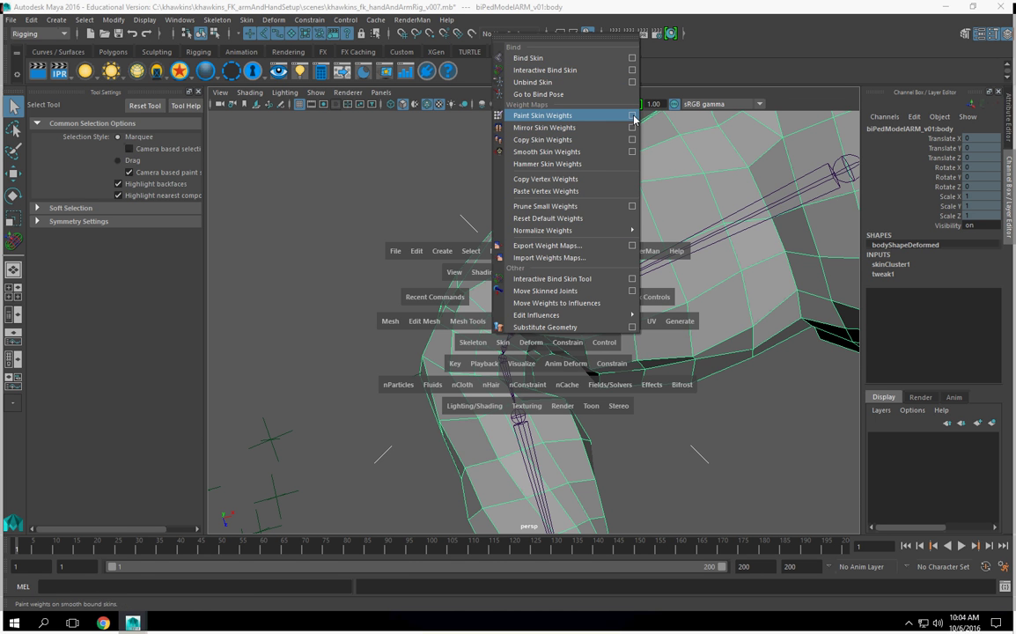
left_click(543, 115)
mouse_move(643, 394)
left_mouse_down("alt")
mouse_move(631, 367)
mouse_move(724, 382)
mouse_move(650, 386)
left_mouse_up("alt")
scroll(692, 371, "up", 3)
scroll(565, 386, "up", 2)
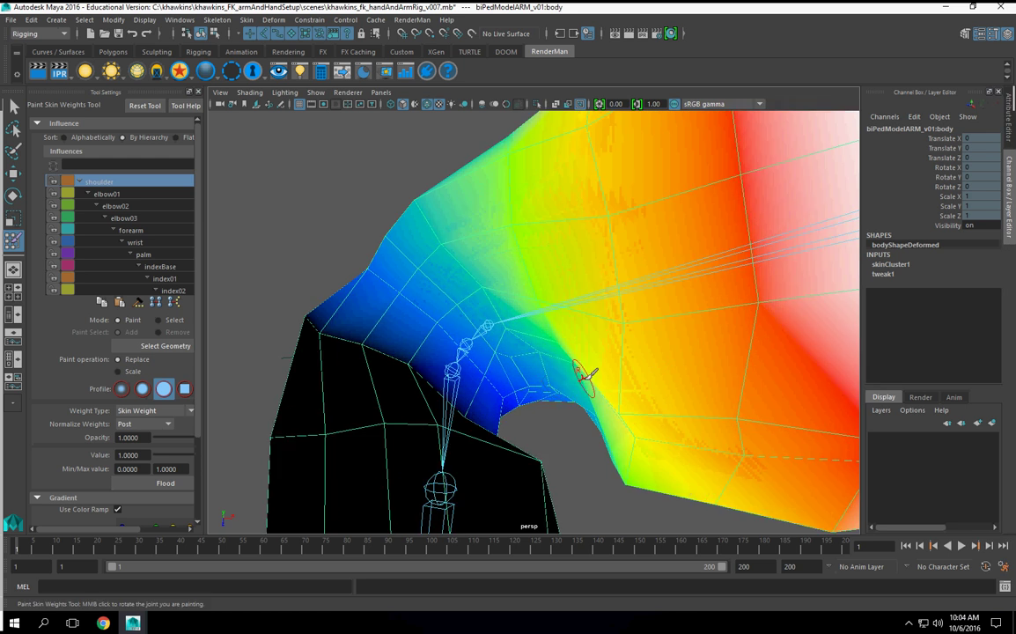
left_click_drag(587, 376, 612, 375, "alt")
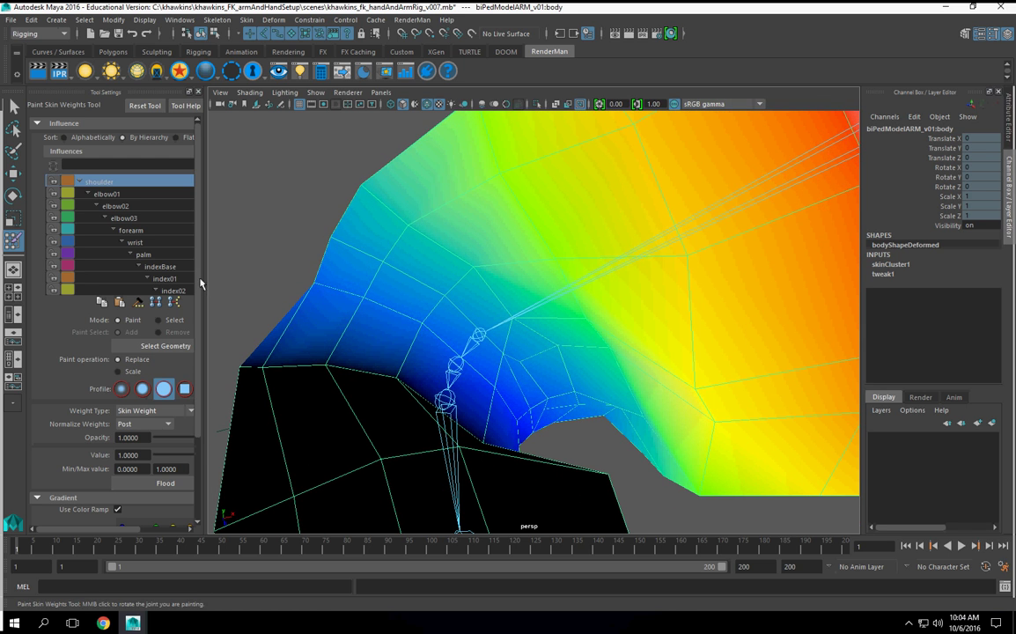
left_click_drag(204, 269, 292, 280)
mouse_move(548, 349)
left_mouse_down("alt")
mouse_move(485, 335)
mouse_move(535, 336)
left_mouse_up("alt")
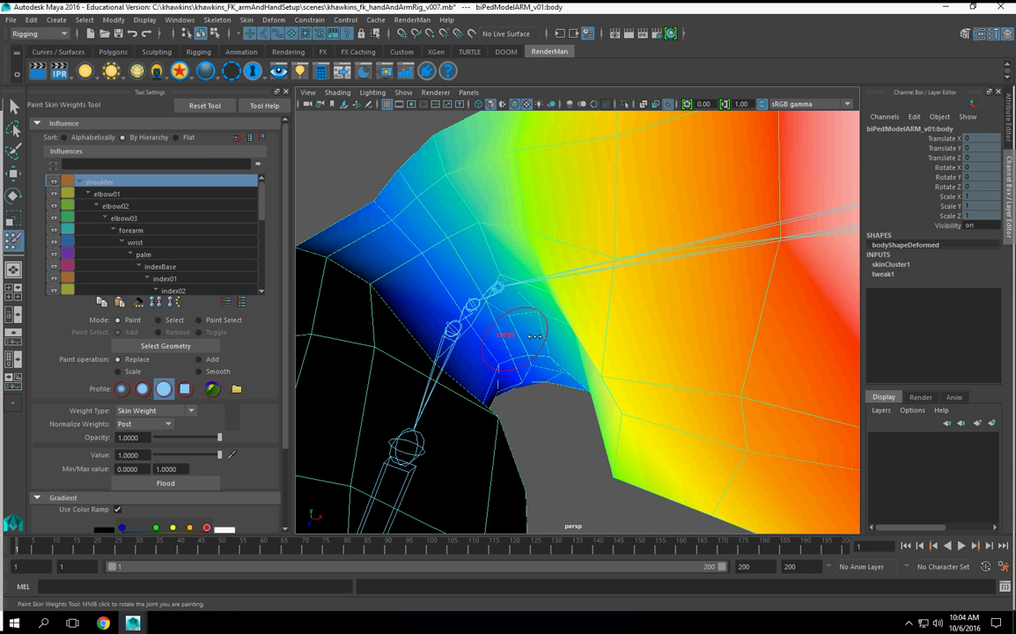
Select the vertices inside the elbow crease with the Paint Selection tool.
left_click(18, 158)
mouse_move(535, 273)
left_mouse_down("alt")
mouse_move(544, 361)
mouse_move(498, 284)
left_mouse_up("alt")
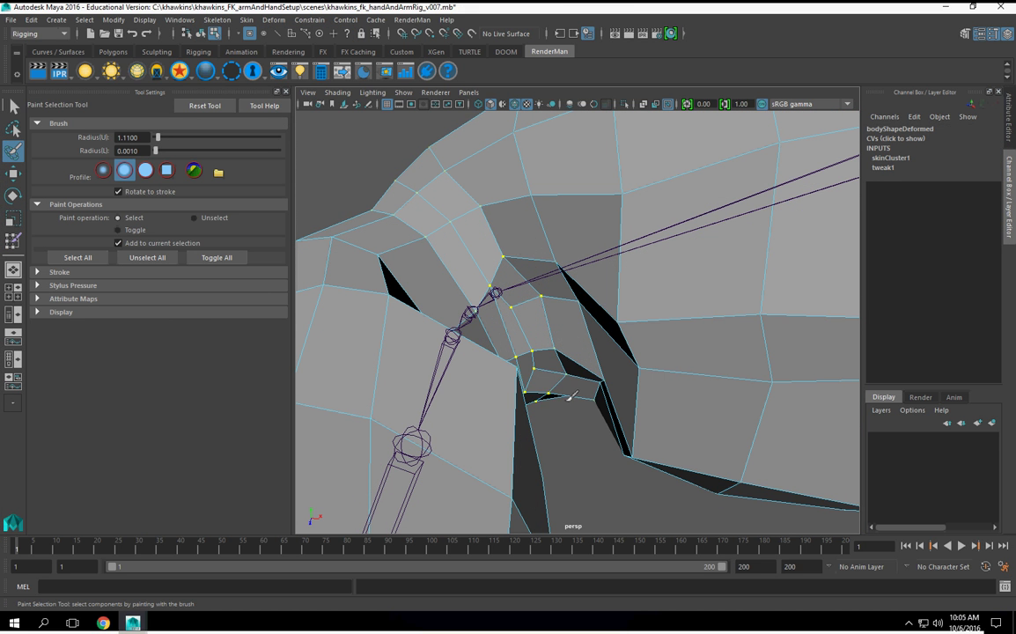
mouse_move(556, 315)
left_mouse_down("alt")
mouse_move(517, 341)
mouse_move(504, 319)
left_mouse_up("alt")
left_click_drag(523, 359, 580, 361, "alt")
right_click_drag(580, 361, 466, 384, "alt")
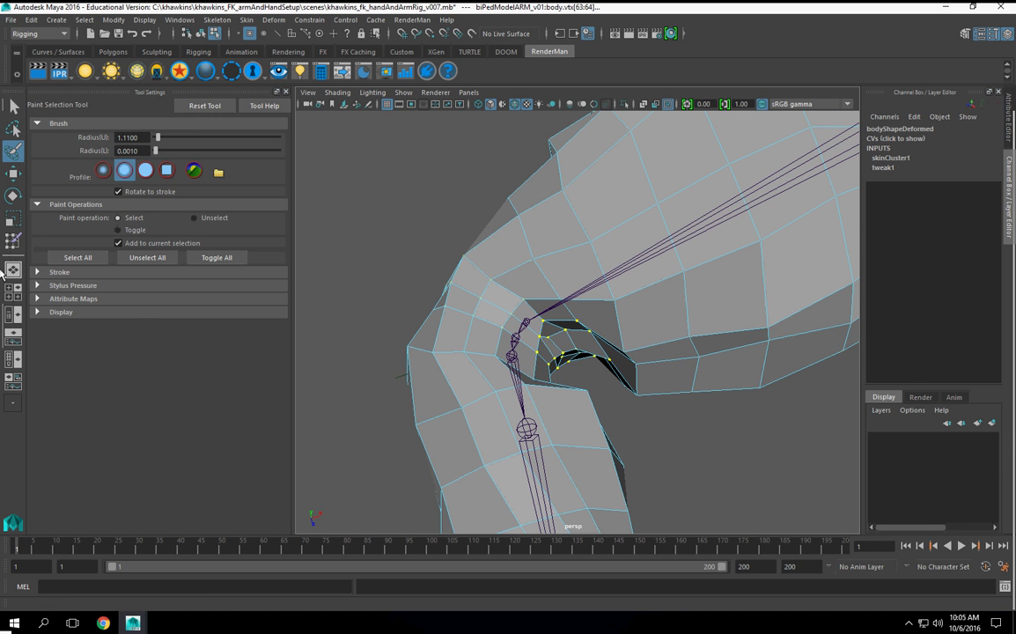
Hammer the skin weights of the selected elbow-crease vertices twice from Paint Skin Weights.
left_click(13, 242)
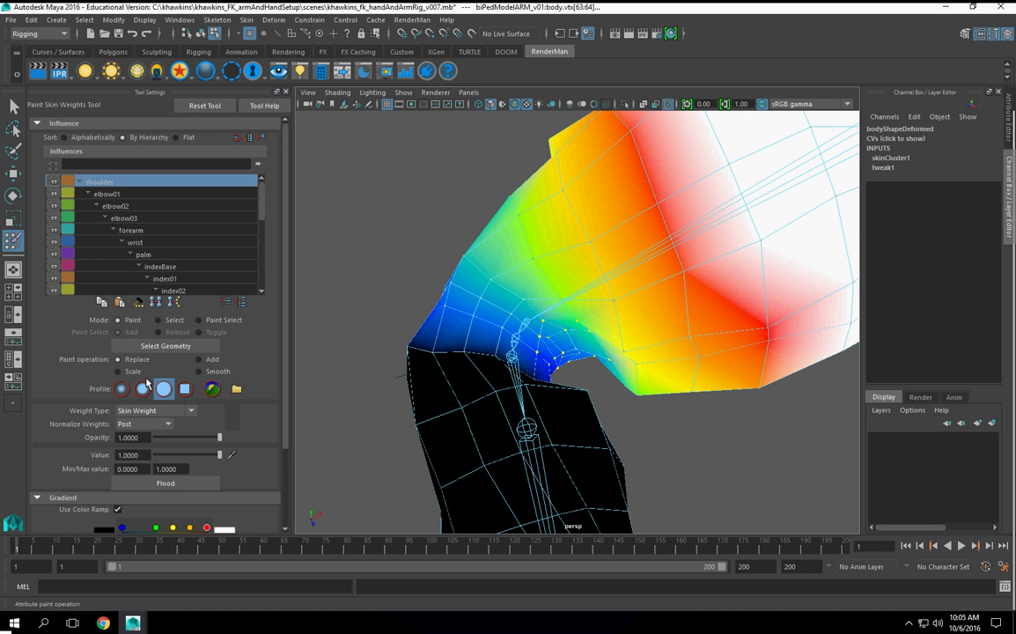
left_click(138, 303)
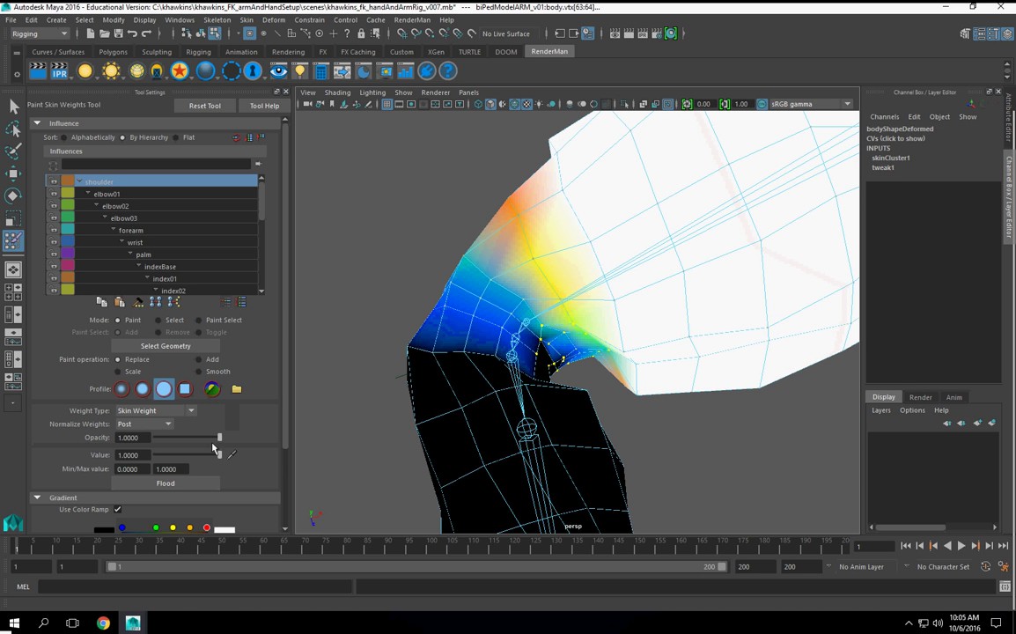
left_click(137, 304)
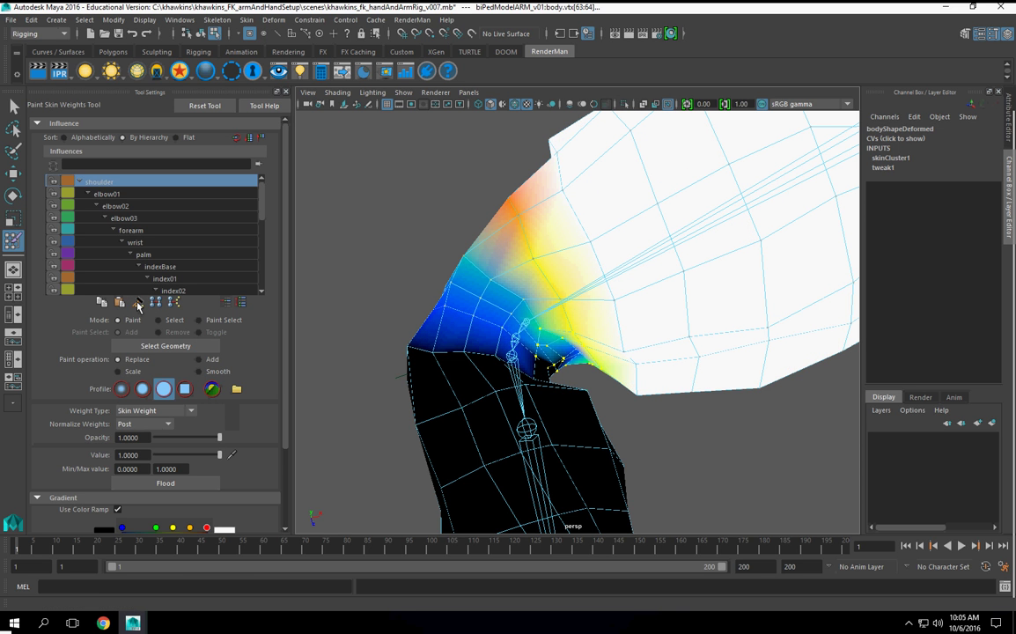
right_click_drag(628, 382, 695, 394, "alt")
mouse_move(629, 392)
left_mouse_down("alt")
mouse_move(551, 390)
mouse_move(600, 390)
mouse_move(607, 400)
mouse_move(569, 389)
left_mouse_up("alt")
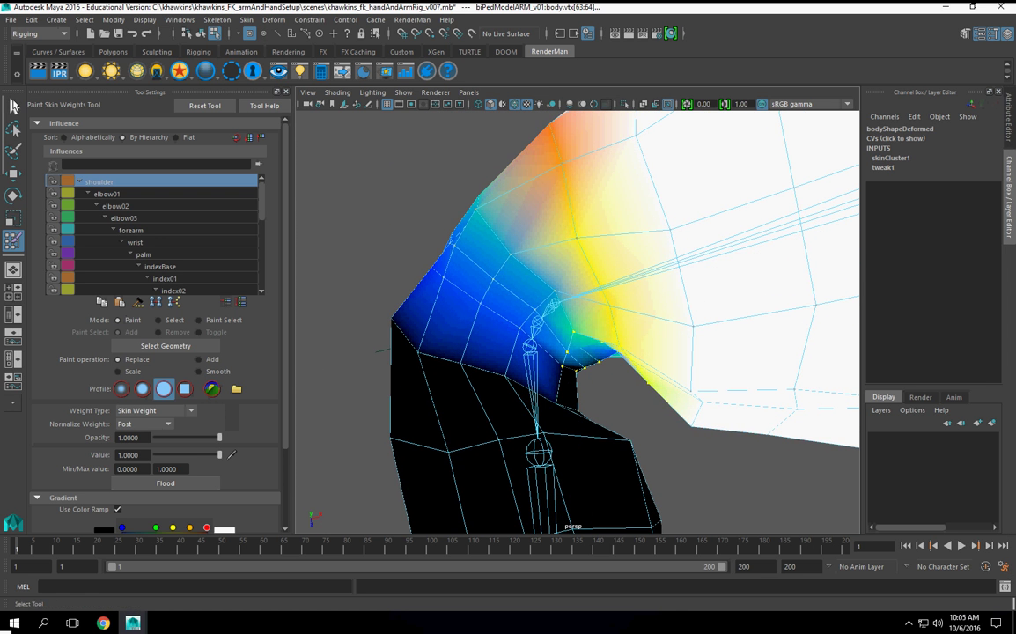
Return the arm mesh to object selection and resume Paint Skin Weights on it.
left_click(13, 106)
scroll(687, 341, "up", 4)
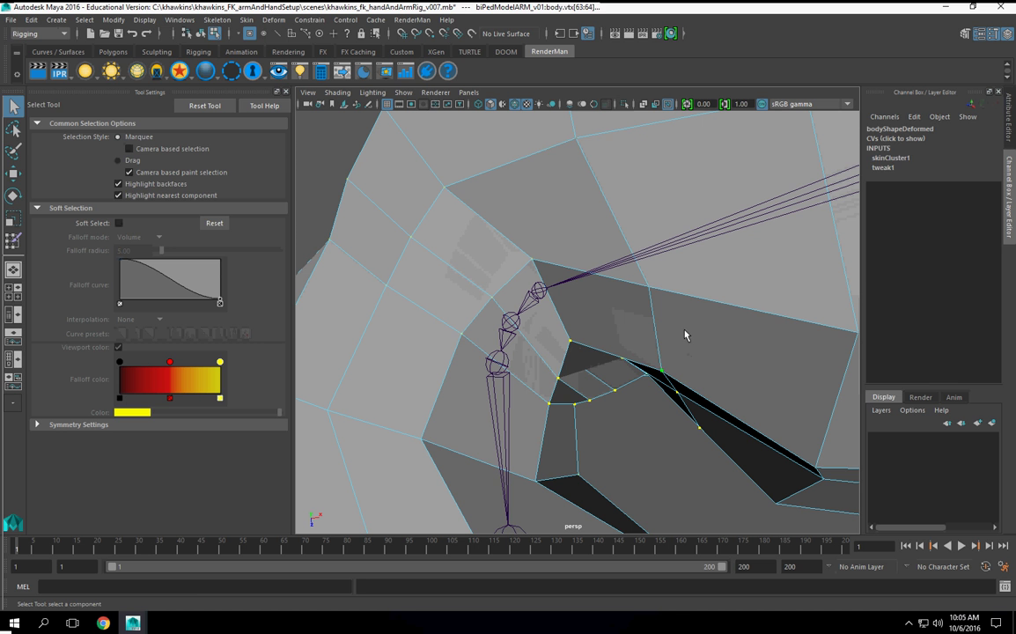
key("F8")
left_click(13, 243)
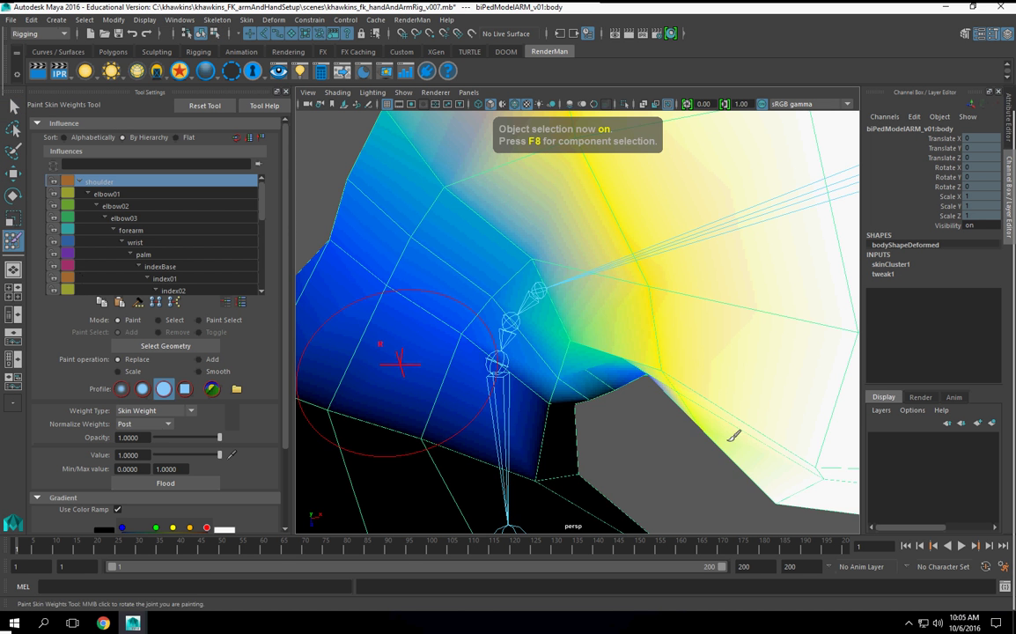
Paint the shoulder's influence in Replace mode at value 1 over the upper-arm side of the elbow crease.
right_click_drag(748, 415, 511, 424, "alt")
middle_click_drag(511, 424, 506, 442, "alt")
left_click_drag(813, 395, 662, 390, "alt")
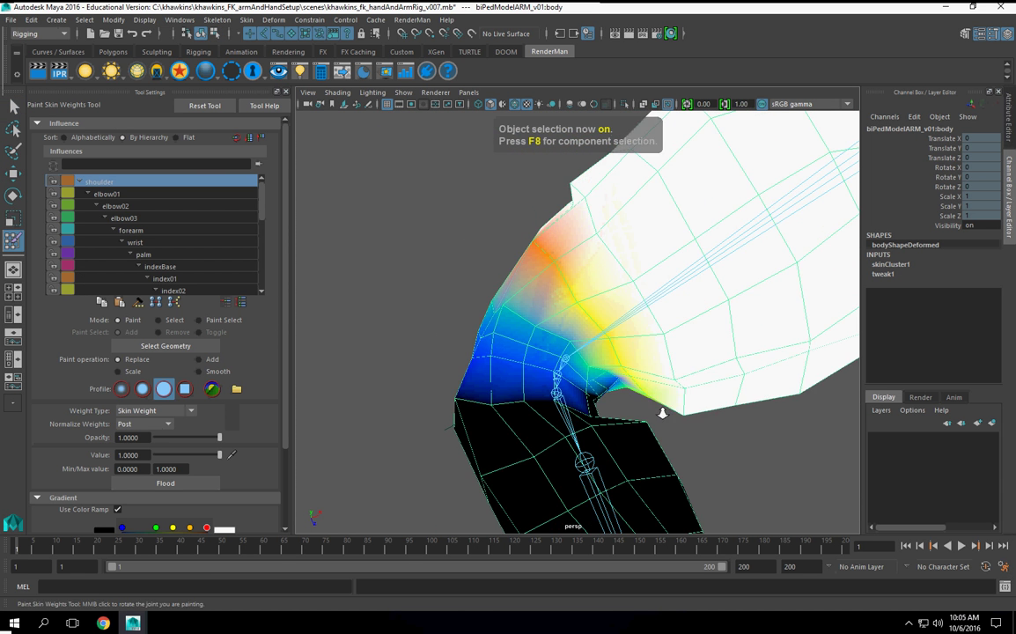
right_click_drag(662, 390, 761, 424, "alt")
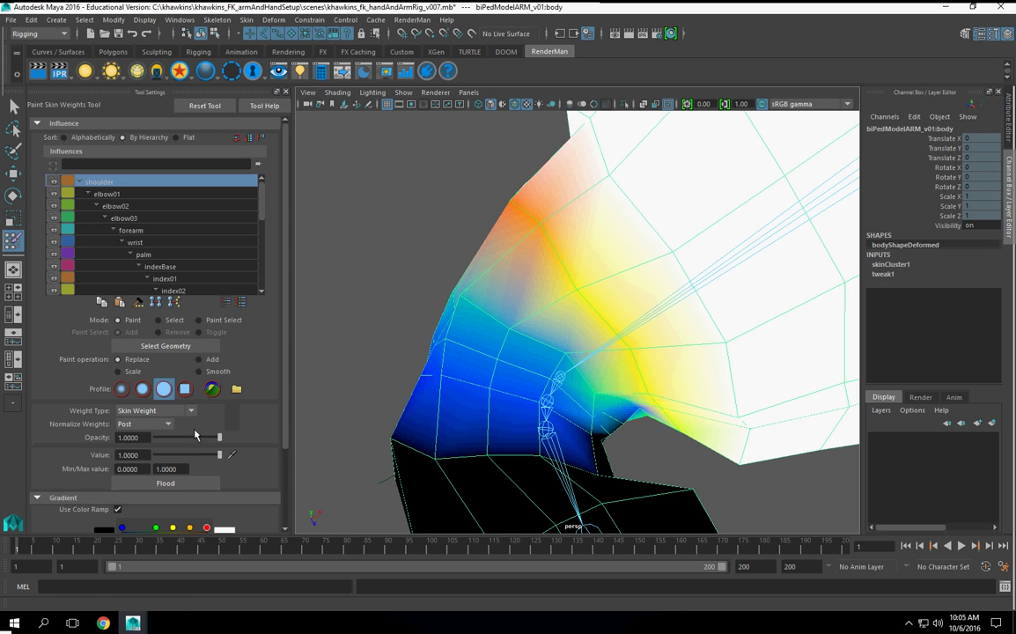
mouse_move(636, 403)
left_mouse_down("alt")
mouse_move(607, 404)
mouse_move(637, 411)
mouse_move(648, 378)
left_mouse_up("alt")
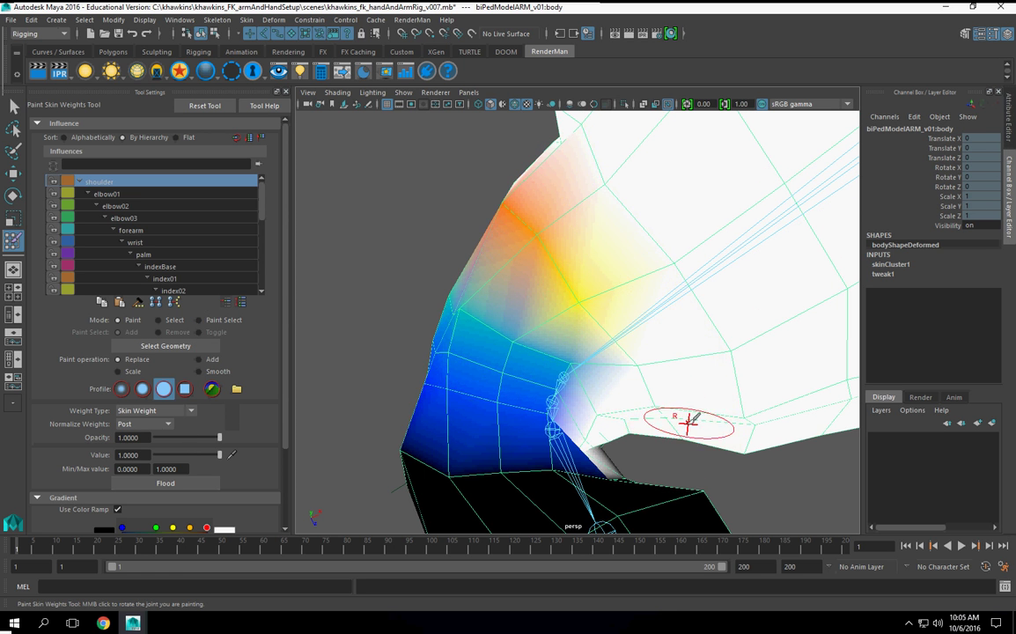
mouse_move(561, 319)
left_mouse_down()
mouse_move(580, 288)
mouse_move(548, 244)
left_mouse_up()
Make elbow02 the active influence and paint it at value 1 over the inner elbow faces.
mouse_move(744, 398)
left_mouse_down("alt")
mouse_move(646, 424)
mouse_move(625, 387)
mouse_move(673, 378)
mouse_move(657, 354)
mouse_move(575, 385)
left_mouse_up("alt")
mouse_move(646, 396)
left_mouse_down("alt")
mouse_move(595, 376)
mouse_move(588, 337)
left_mouse_up("alt")
right_click_drag(590, 321, 594, 289)
mouse_move(601, 291)
left_mouse_down("alt")
mouse_move(612, 342)
mouse_move(577, 361)
mouse_move(602, 400)
mouse_move(596, 380)
mouse_move(622, 345)
left_mouse_up("alt")
right_click_drag(609, 309, 612, 275)
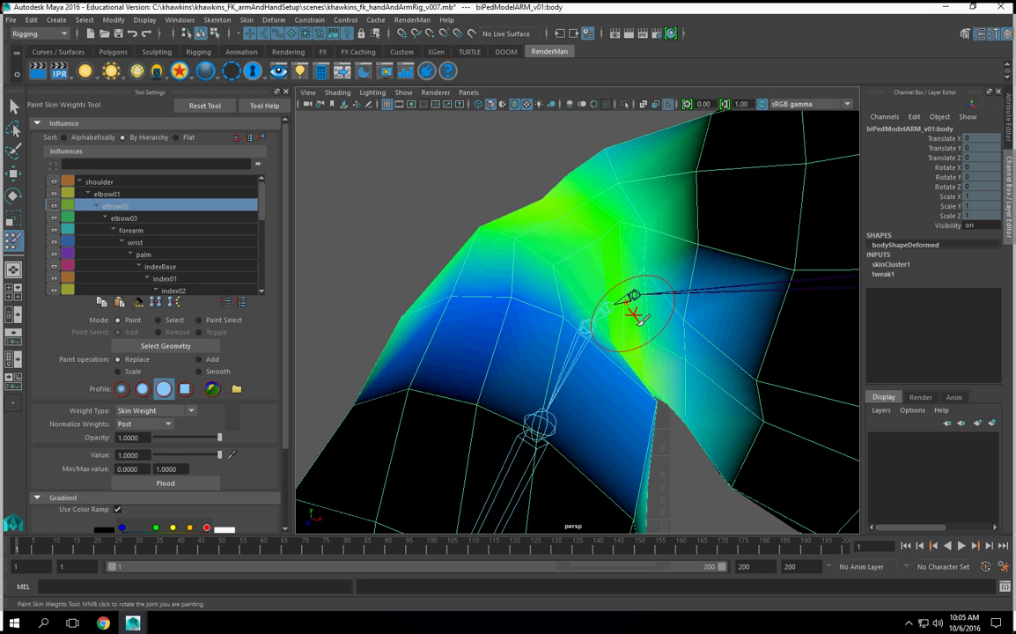
left_click_drag(616, 306, 625, 326, "alt")
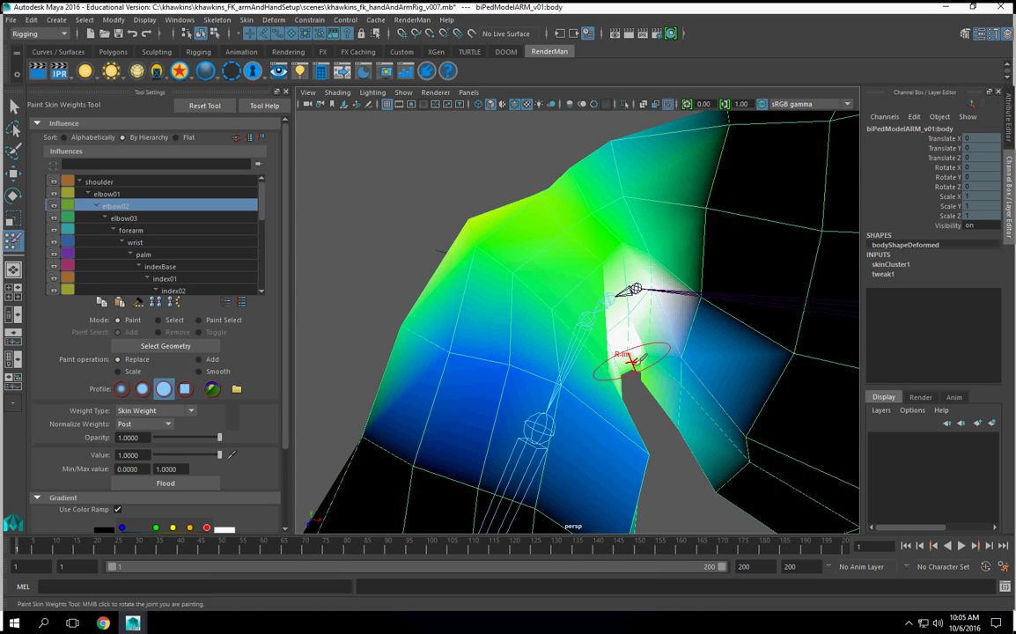
right_click_drag(635, 287, 643, 253)
mouse_move(643, 311)
left_mouse_down("alt")
mouse_move(645, 332)
mouse_move(667, 314)
mouse_move(584, 327)
mouse_move(603, 338)
mouse_move(576, 342)
mouse_move(585, 352)
mouse_move(586, 334)
left_mouse_up("alt")
key("ctrl+z")
key("ctrl+z")
Make elbow03 the active influence and paint it at value 1 across the inner elbow.
right_click_drag(588, 322, 603, 301)
left_click_drag(607, 296, 651, 293, "alt")
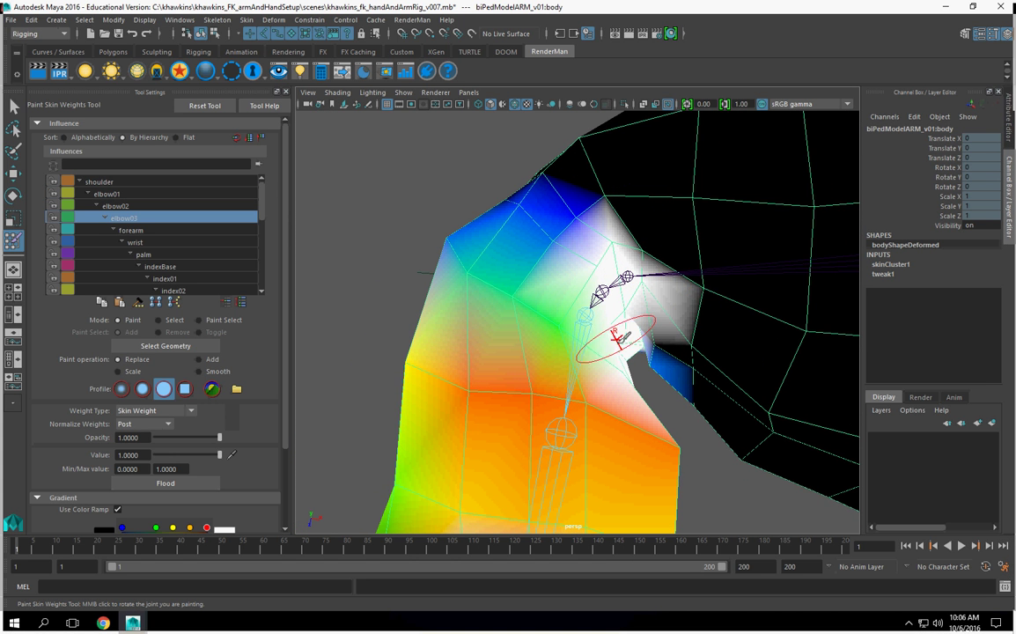
left_click_drag(634, 364, 678, 321, "alt")
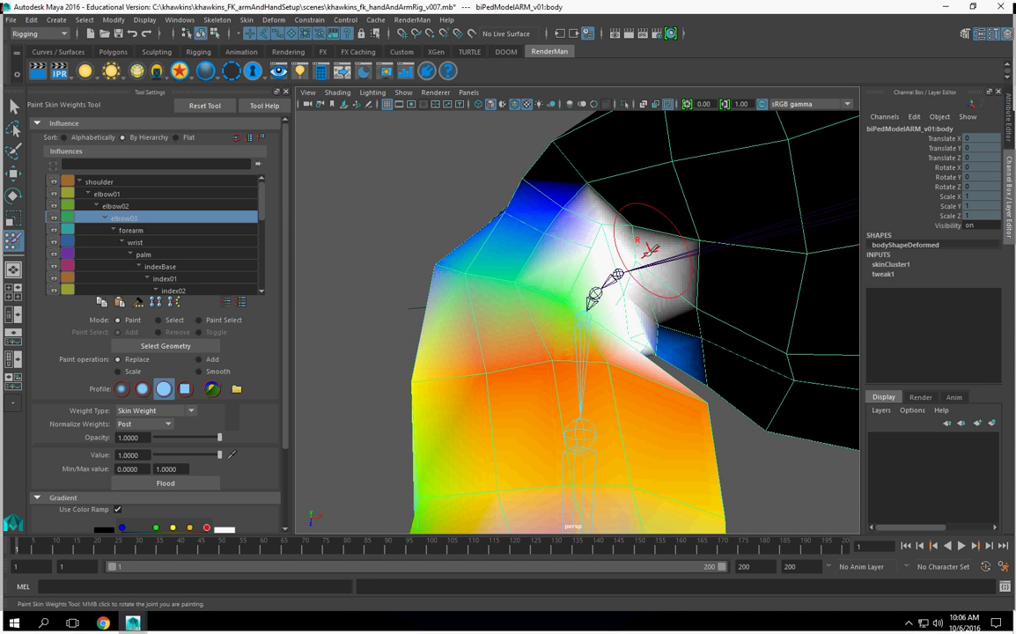
Paint the shoulder's influence at value 1 from the upper arm down around the elbow joints.
mouse_move(618, 273)
left_mouse_down("alt")
mouse_move(717, 289)
mouse_move(603, 283)
mouse_move(670, 268)
left_mouse_up("alt")
right_click(655, 257)
right_click_drag(656, 259, 663, 230)
left_click_drag(658, 304, 763, 297, "alt")
scroll(502, 387, "up", 6)
middle_click_drag(503, 388, 596, 398, "alt")
mouse_move(513, 277)
left_mouse_down()
mouse_move(531, 292)
mouse_move(534, 363)
mouse_move(523, 392)
mouse_move(625, 364)
mouse_move(613, 340)
left_mouse_up()
scroll(632, 367, "down", 8)
left_click_drag(649, 382, 558, 385, "alt")
scroll(558, 385, "up", 6)
mouse_move(654, 396)
left_mouse_down("alt")
mouse_move(617, 381)
mouse_move(716, 379)
mouse_move(577, 406)
mouse_move(553, 335)
mouse_move(599, 352)
mouse_move(616, 453)
mouse_move(605, 501)
mouse_move(470, 487)
mouse_move(651, 436)
left_mouse_up("alt")
mouse_move(589, 394)
left_mouse_down("alt")
mouse_move(508, 351)
mouse_move(578, 351)
left_mouse_up("alt")
Switch back to elbow03 and paint it at value 1 over the forearm side of the elbow bend.
right_click_drag(527, 418, 308, 423, "alt")
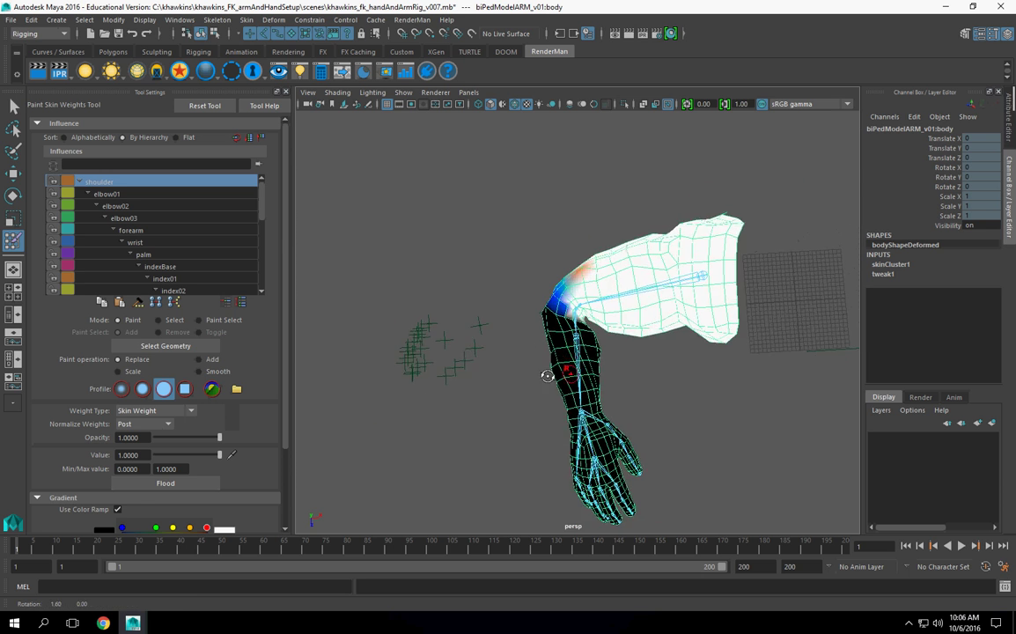
left_click_drag(563, 361, 587, 394, "alt")
right_click_drag(587, 394, 864, 426, "alt")
middle_click_drag(669, 382, 614, 413, "alt")
right_click_drag(613, 412, 727, 431, "alt")
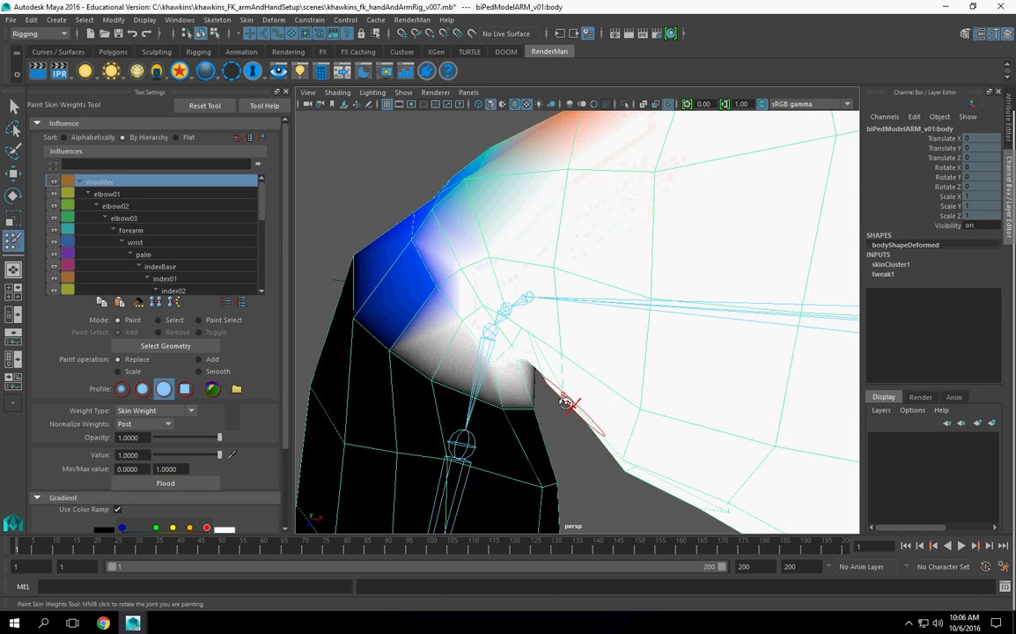
left_click_drag(586, 411, 540, 381, "alt")
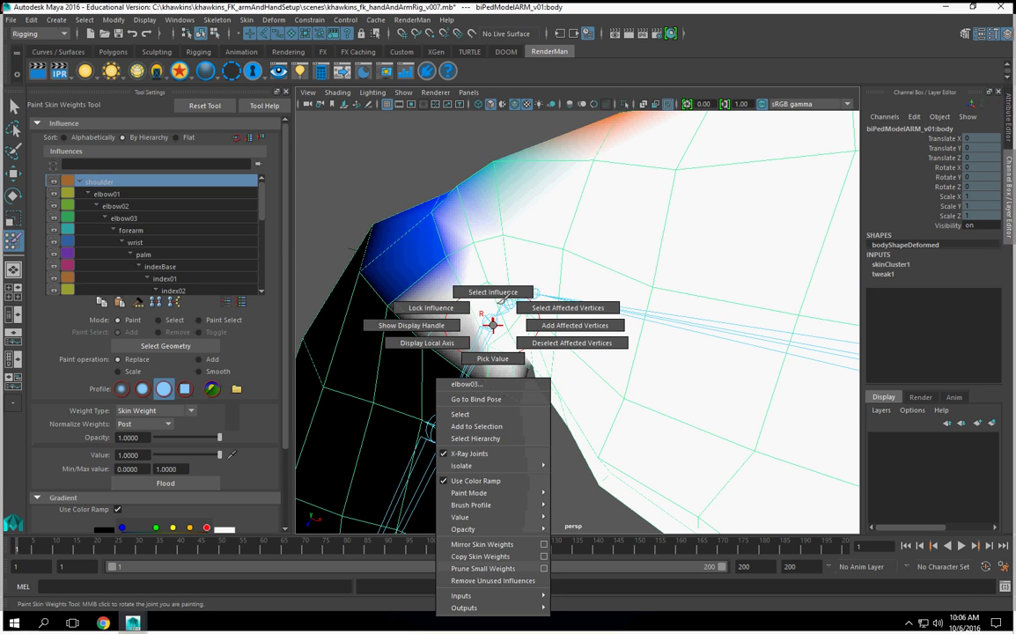
right_click_drag(493, 324, 500, 293)
left_click_drag(524, 315, 519, 350, "alt")
mouse_move(442, 345)
left_mouse_down()
mouse_move(454, 326)
mouse_move(444, 267)
left_mouse_up()
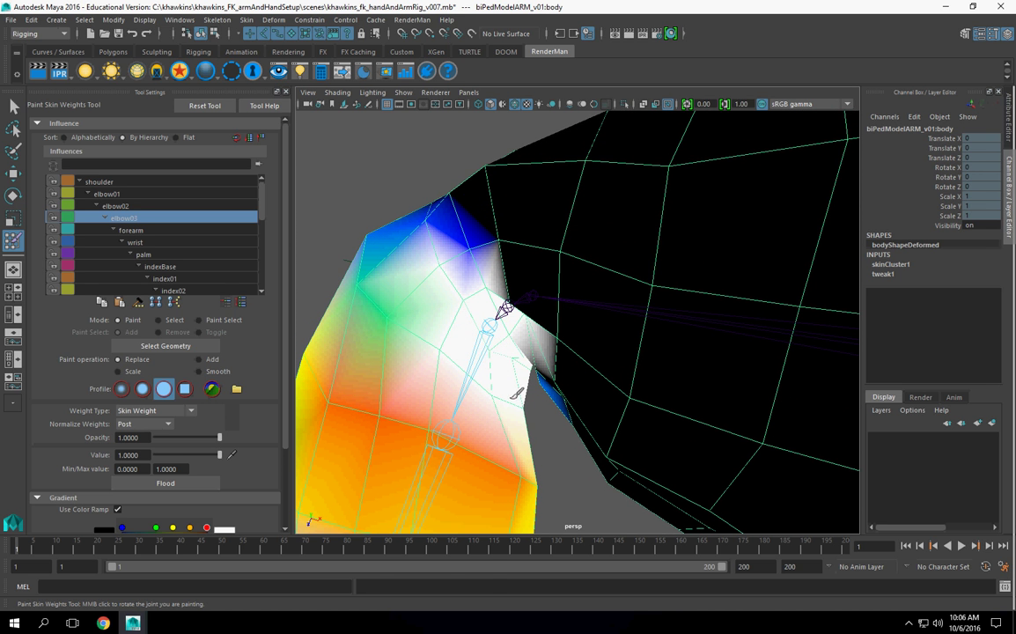
Make forearm the active influence and paint it at value 1 over the faces just below the elbow.
right_click(444, 440)
left_click(437, 307)
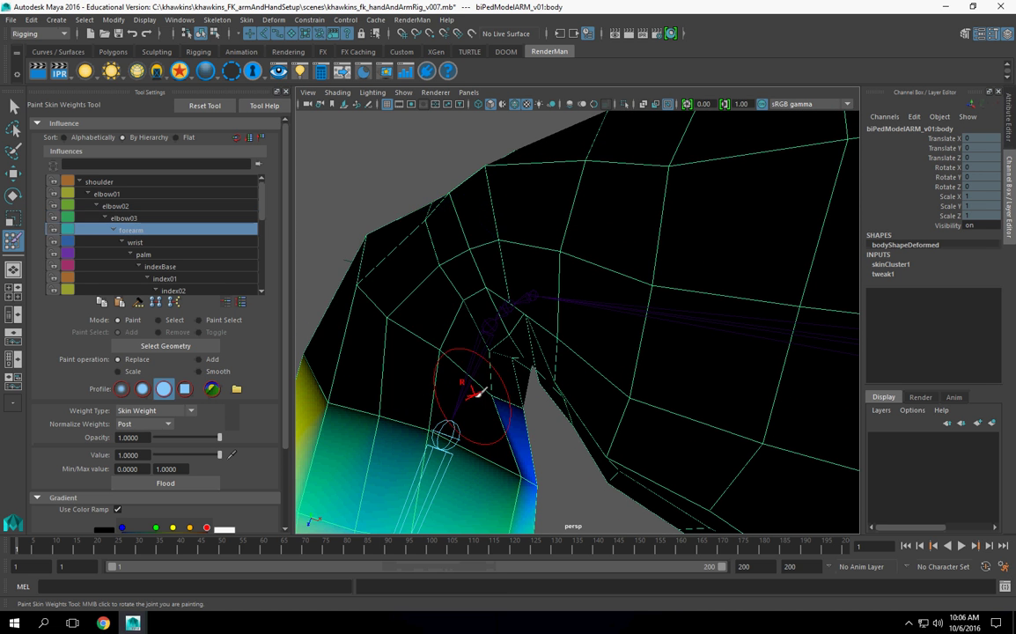
mouse_move(497, 410)
left_mouse_down()
mouse_move(503, 400)
mouse_move(446, 428)
mouse_move(414, 388)
mouse_move(440, 373)
left_mouse_up()
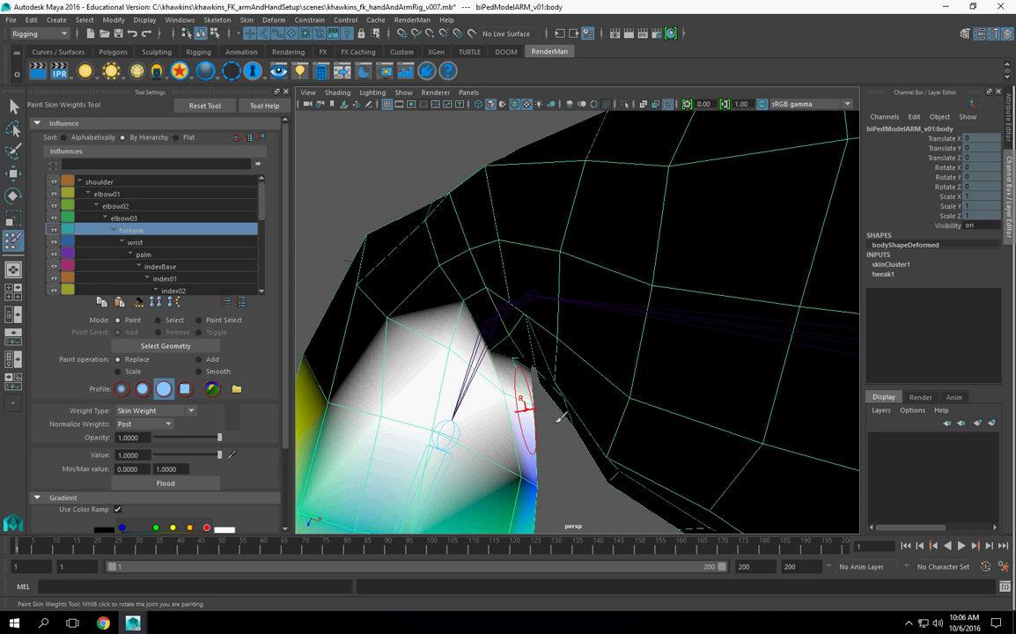
left_click_drag(557, 418, 503, 360, "alt")
mouse_move(455, 396)
left_mouse_down()
mouse_move(450, 354)
mouse_move(448, 449)
left_mouse_up()
Extend the forearm's influence at value 1 around and along the lower arm up to the wrist.
scroll(467, 414, "down", 4)
middle_click_drag(523, 394, 597, 415, "alt")
left_click_drag(597, 416, 664, 456, "alt")
mouse_move(630, 408)
left_mouse_down()
mouse_move(460, 374)
mouse_move(707, 401)
left_mouse_up()
left_click_drag(599, 369, 631, 346, "alt")
middle_click_drag(629, 349, 554, 362, "alt")
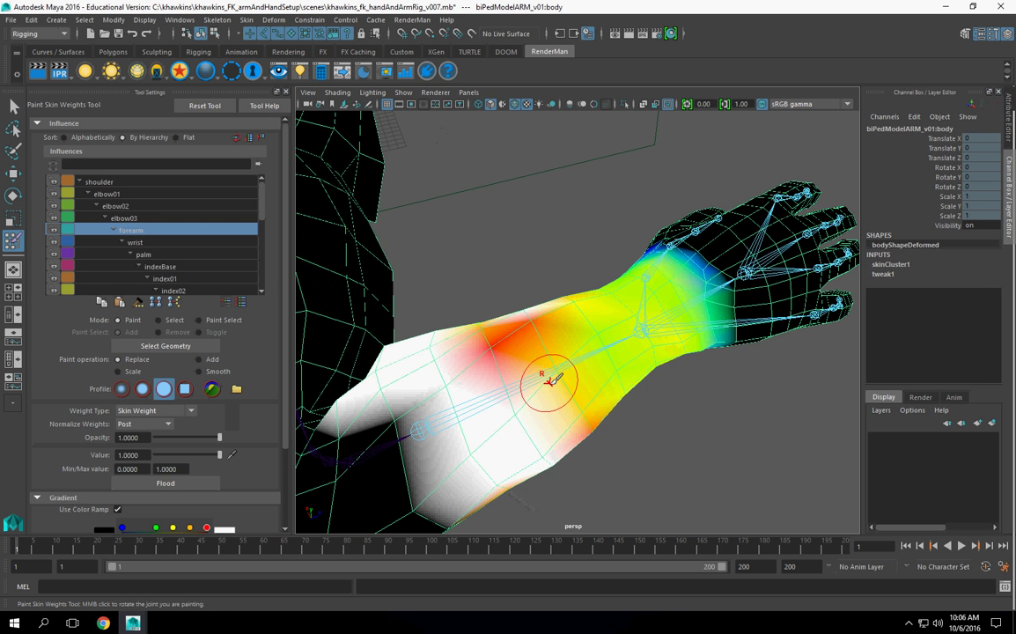
left_click_drag(588, 380, 531, 322)
mouse_move(574, 374)
left_mouse_down("alt")
mouse_move(538, 268)
mouse_move(508, 306)
mouse_move(569, 221)
mouse_move(570, 240)
left_mouse_up("alt")
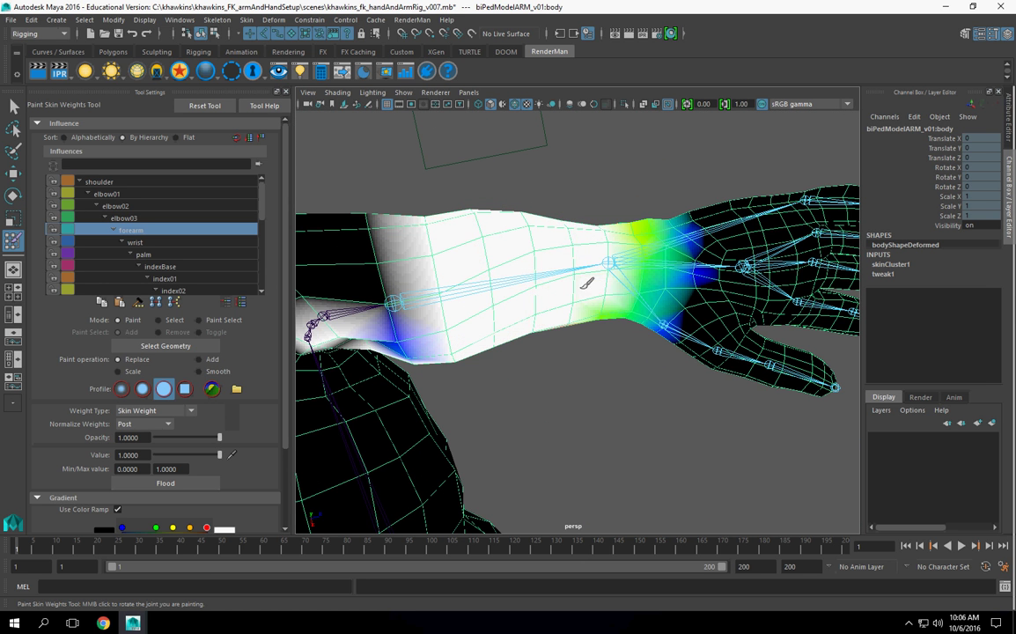
Make wrist the active influence and paint it at value 1 over the faces around the wrist joint.
mouse_move(587, 307)
left_mouse_down("alt")
mouse_move(544, 409)
mouse_move(495, 340)
mouse_move(521, 262)
mouse_move(569, 259)
mouse_move(442, 263)
left_mouse_up("alt")
middle_click_drag(614, 325, 661, 370, "alt")
right_click_drag(661, 370, 768, 400, "alt")
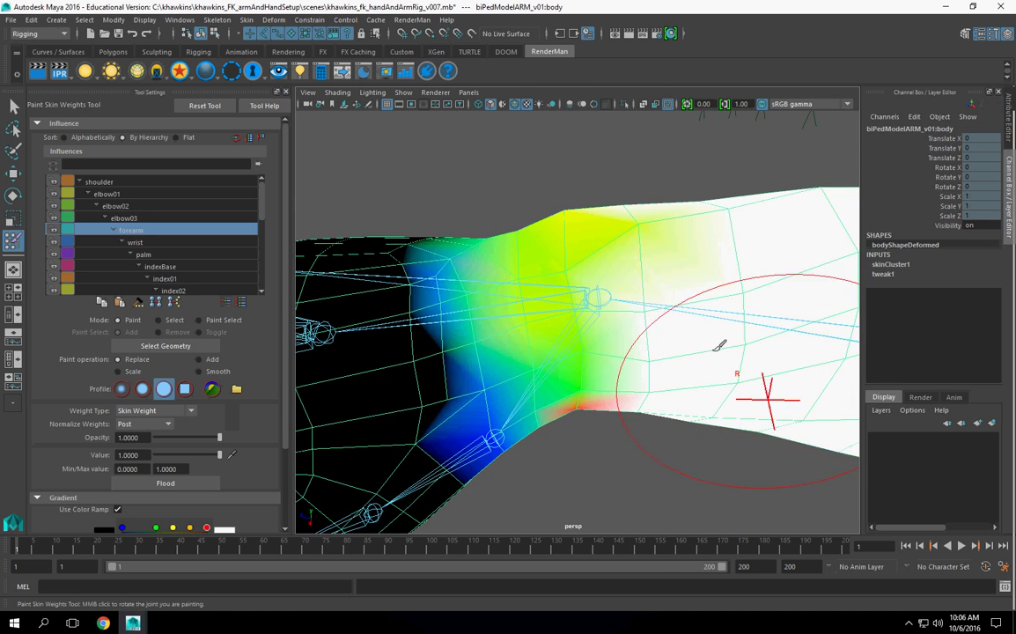
right_click_drag(603, 297, 601, 266)
middle_click_drag(585, 303, 662, 363, "alt")
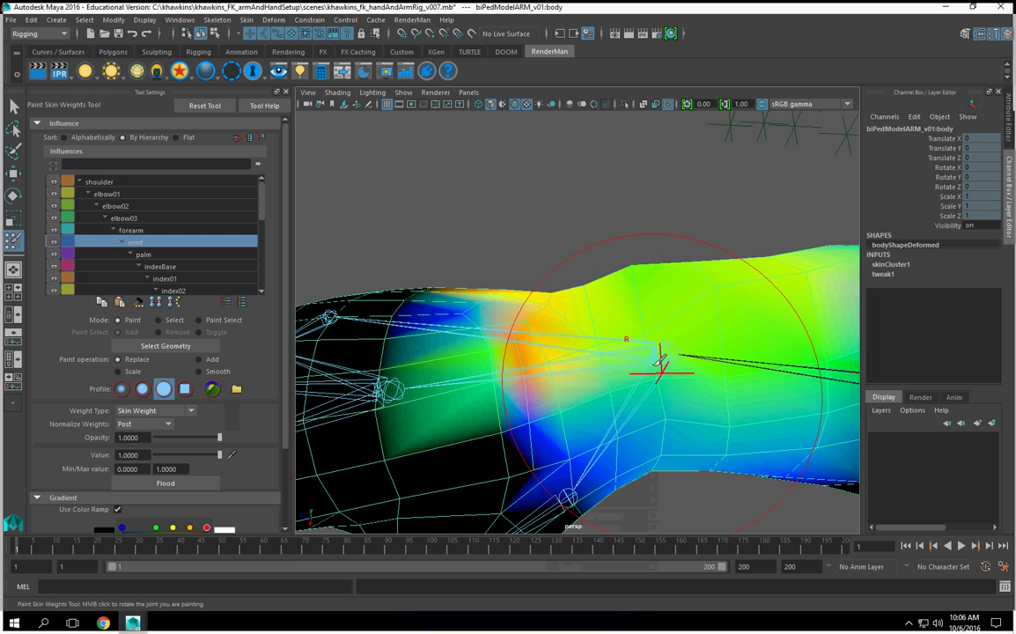
right_click_drag(662, 362, 630, 362, "alt")
middle_click_drag(631, 361, 606, 339, "alt")
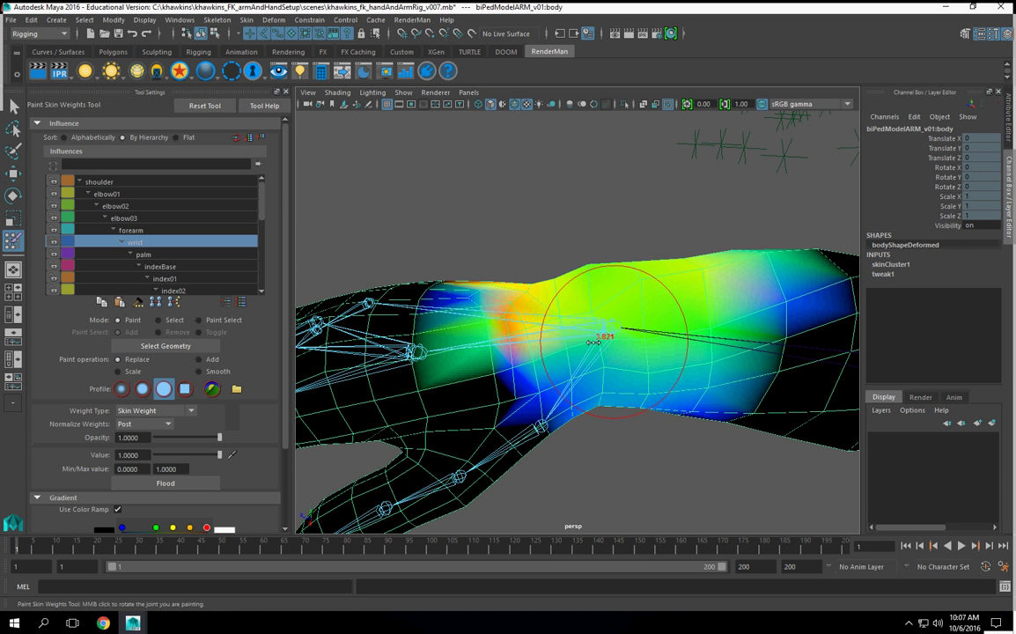
middle_click_drag(649, 378, 599, 383, "alt")
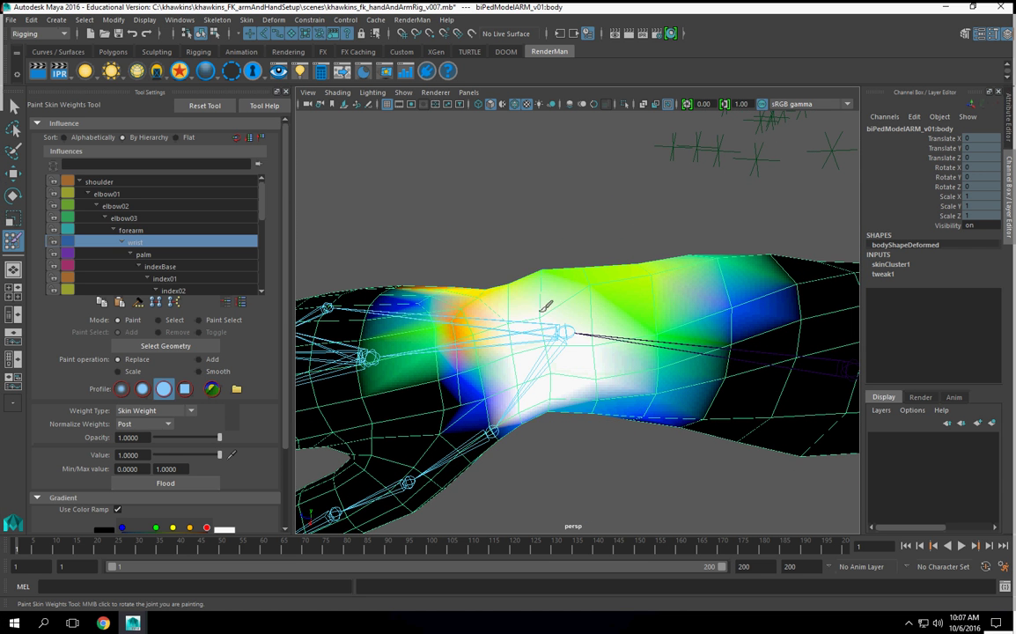
mouse_move(562, 388)
left_mouse_down("alt")
mouse_move(551, 268)
mouse_move(726, 377)
mouse_move(607, 435)
left_mouse_up("alt")
mouse_move(527, 347)
left_mouse_down("alt")
mouse_move(760, 355)
mouse_move(661, 393)
mouse_move(695, 338)
left_mouse_up("alt")
Make palm the active influence and examine its weights across both sides of the hand and fingers.
middle_click_drag(637, 370, 458, 420, "alt")
right_click_drag(458, 420, 620, 426, "alt")
right_click_drag(551, 340, 561, 303)
left_click_drag(574, 338, 479, 389, "alt")
middle_click_drag(480, 389, 530, 353, "alt")
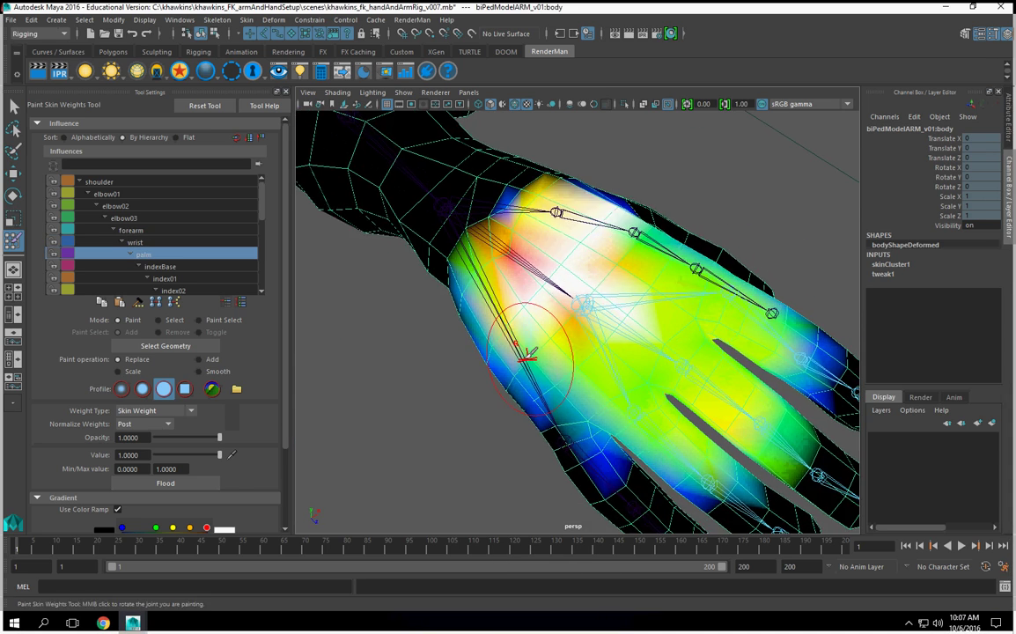
left_click_drag(529, 357, 532, 335, "alt")
middle_click_drag(629, 309, 653, 377, "alt")
right_click_drag(431, 345, 378, 369, "alt")
left_click_drag(379, 388, 537, 356, "alt")
right_click_drag(484, 413, 590, 433, "alt")
middle_click_drag(729, 387, 898, 340, "alt")
left_click_drag(803, 272, 623, 351, "alt")
right_click_drag(623, 352, 541, 387, "alt")
middle_click_drag(541, 387, 559, 370, "alt")
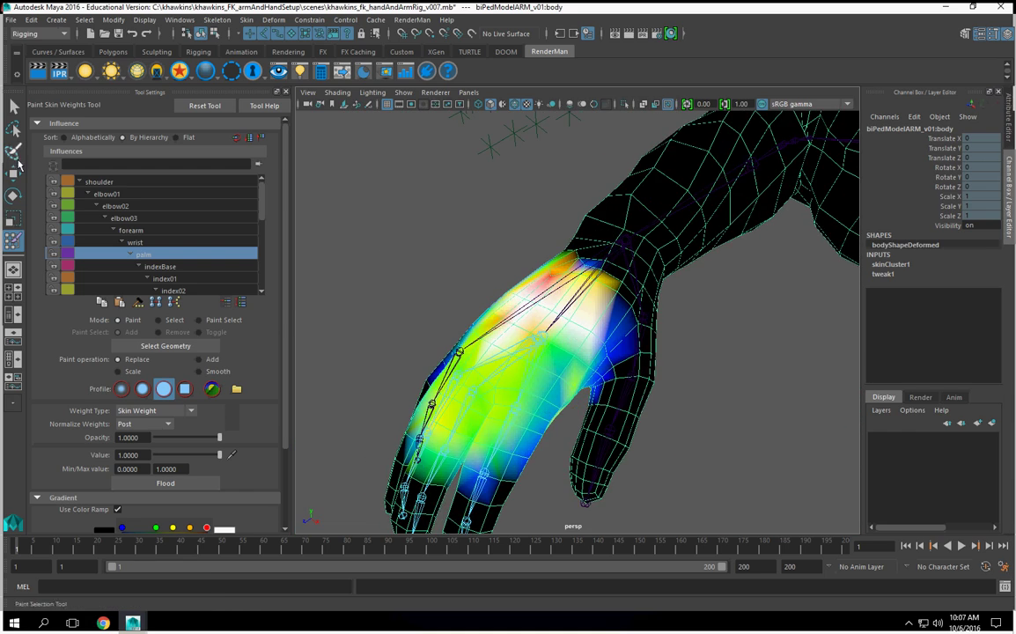
Leave weight painting, select the body mesh and return the skeleton to its bind pose.
left_click(15, 106)
right_click_drag(479, 308, 396, 339, "alt")
middle_click_drag(484, 304, 399, 328, "alt")
left_click(399, 327)
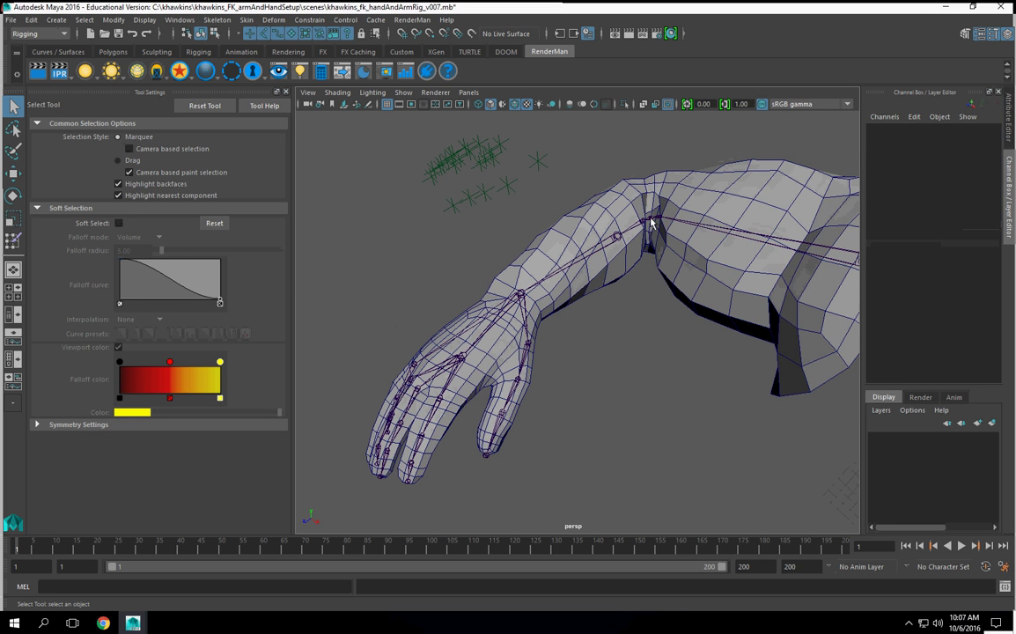
left_click(734, 228)
key("space")
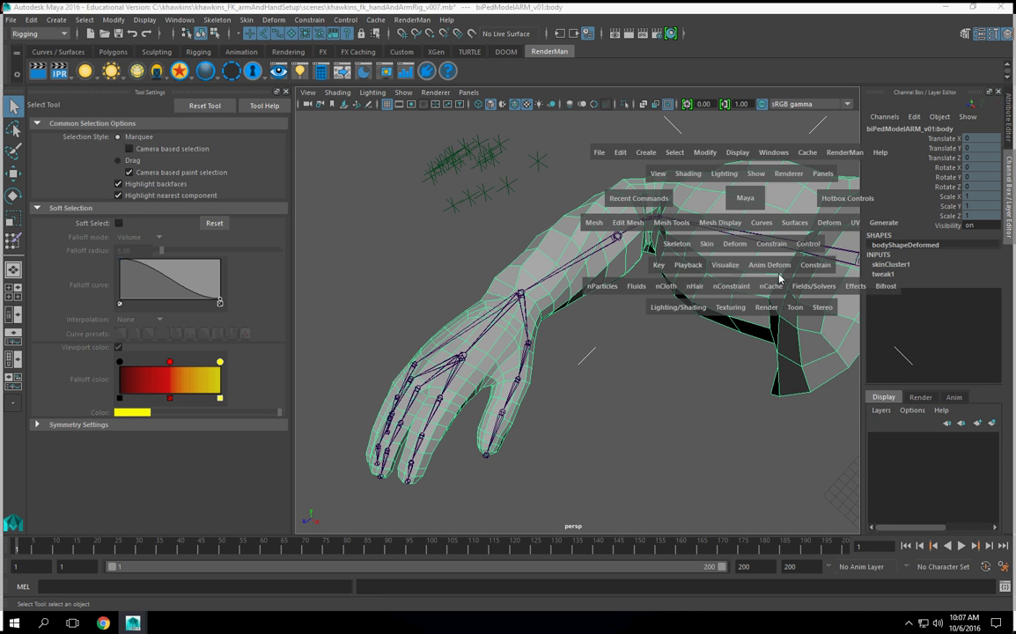
left_click(706, 246)
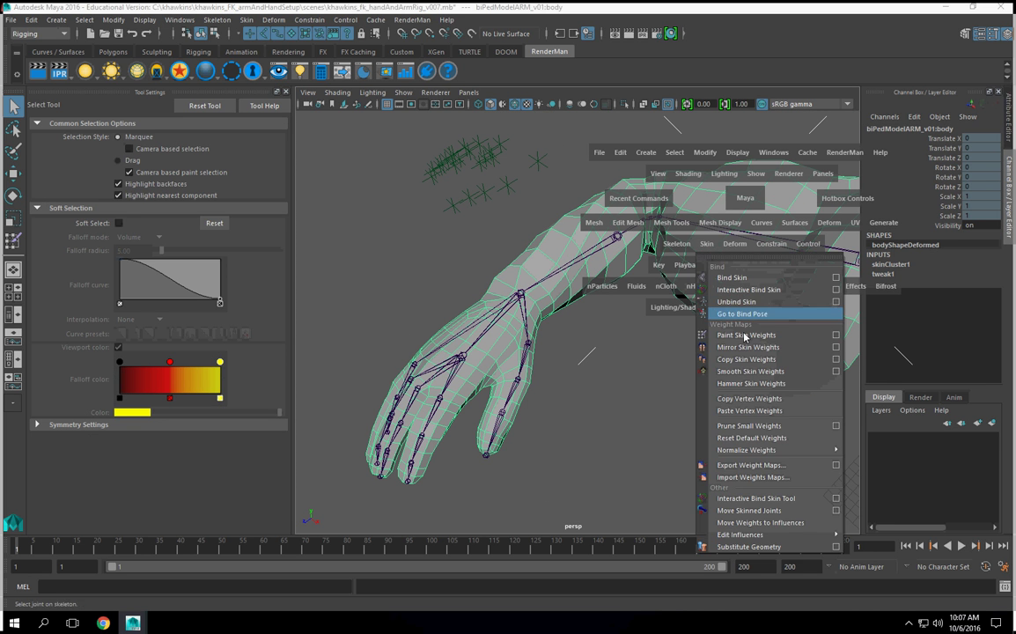
left_click(744, 315)
Rotate the thumb's base joint about Y to swing the thumb away from the hand, then clear the selection.
left_click_drag(574, 329, 519, 319, "alt")
middle_click_drag(519, 318, 804, 265, "alt")
left_click_drag(666, 318, 580, 304, "alt")
middle_click_drag(509, 350, 553, 249, "alt")
right_click_drag(552, 249, 741, 338, "alt")
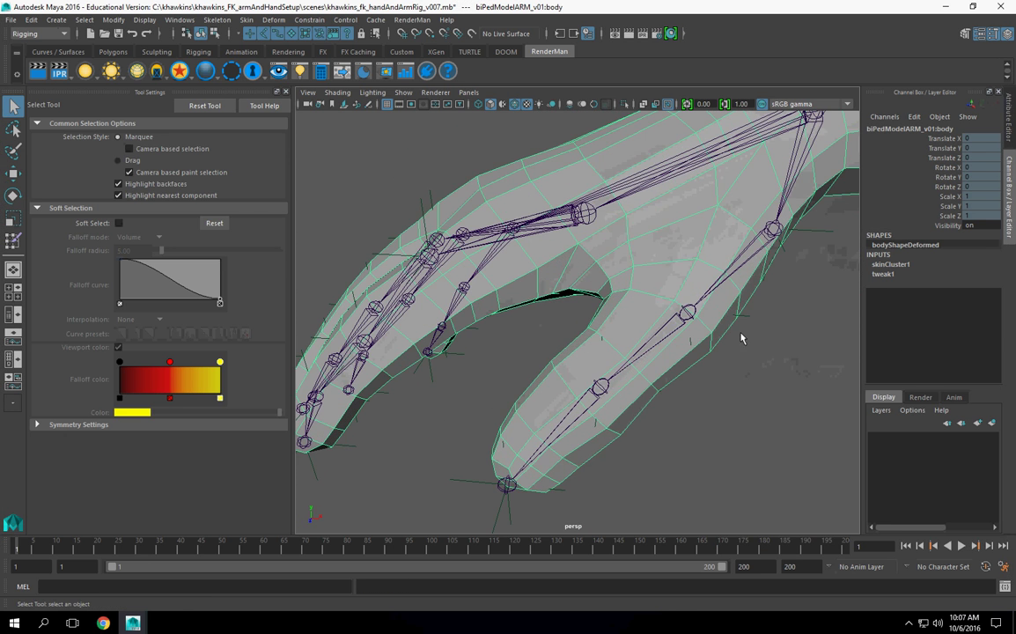
left_click(771, 243)
middle_click_drag(750, 288, 684, 296, "alt")
right_click_drag(685, 297, 616, 283, "alt")
left_click(948, 180)
middle_click_drag(682, 241, 639, 260)
left_click_drag(625, 299, 788, 331, "alt")
left_click_drag(637, 363, 616, 365, "alt")
key("q")
left_click(607, 398)
Reselect the body, resume Paint Skin Weights and paint thumbBase at value 1 over the webbing between thumb and palm.
left_click_drag(676, 264, 645, 245, "alt")
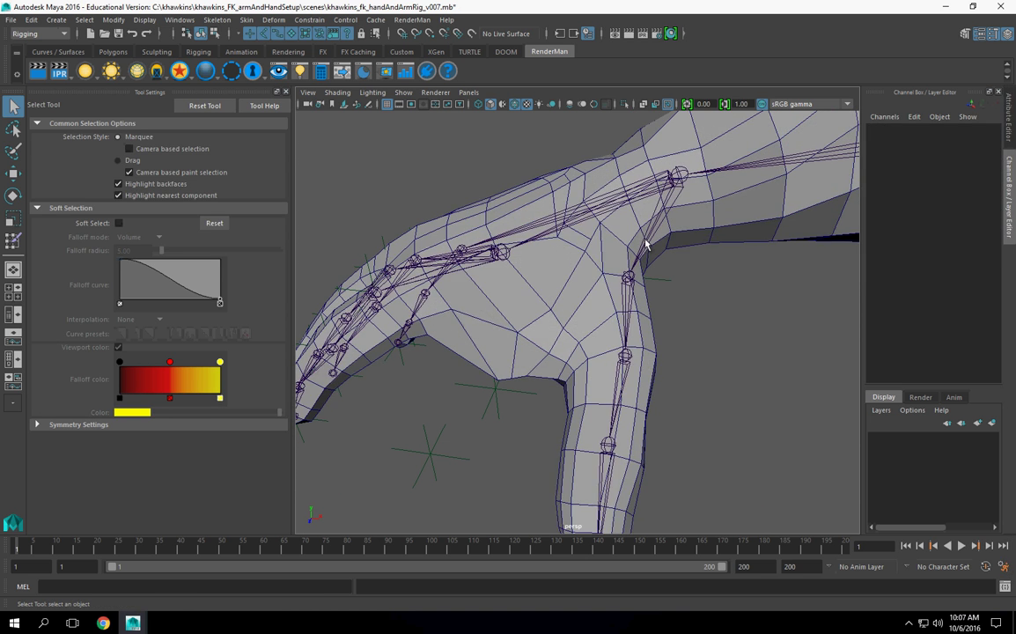
left_click(645, 245)
left_click(506, 293)
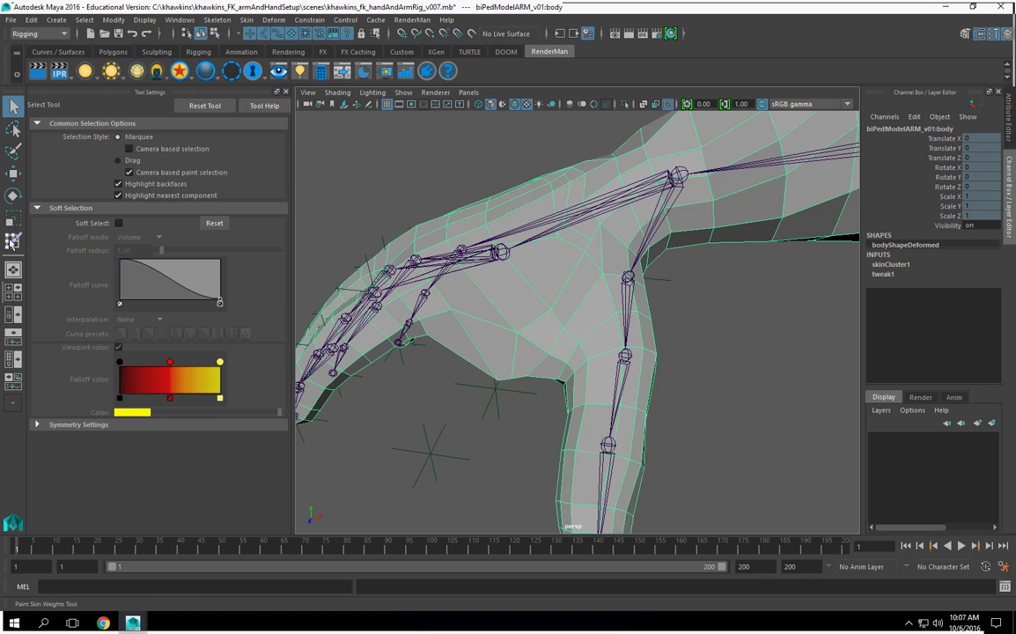
left_click(12, 244)
mouse_move(493, 338)
left_mouse_down("alt")
mouse_move(510, 338)
mouse_move(538, 294)
left_mouse_up("alt")
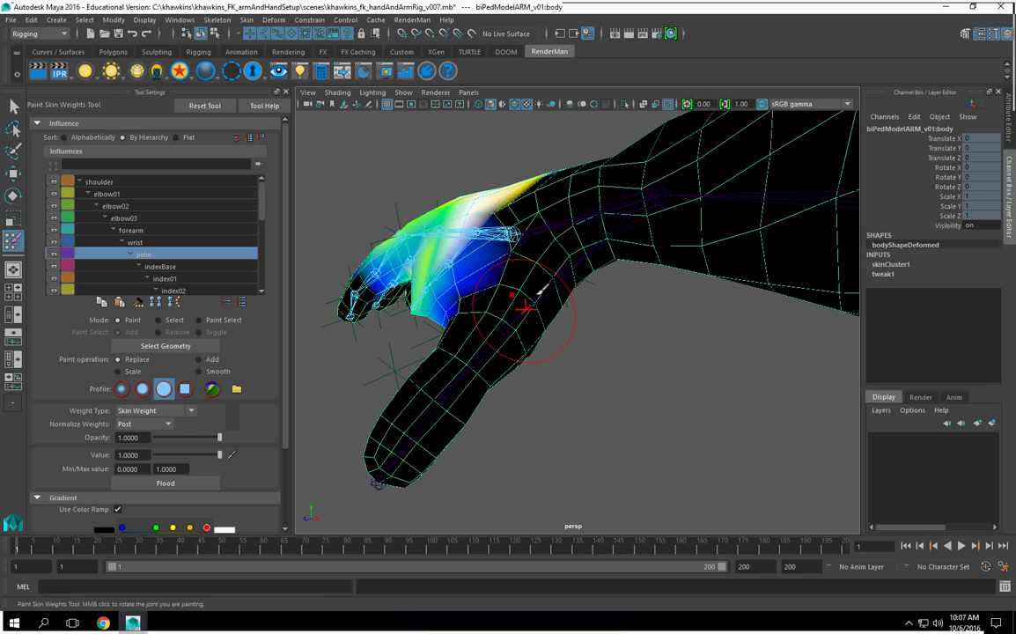
right_click(573, 269)
right_click_drag(570, 242, 570, 239)
left_click_drag(634, 295, 607, 297, "alt")
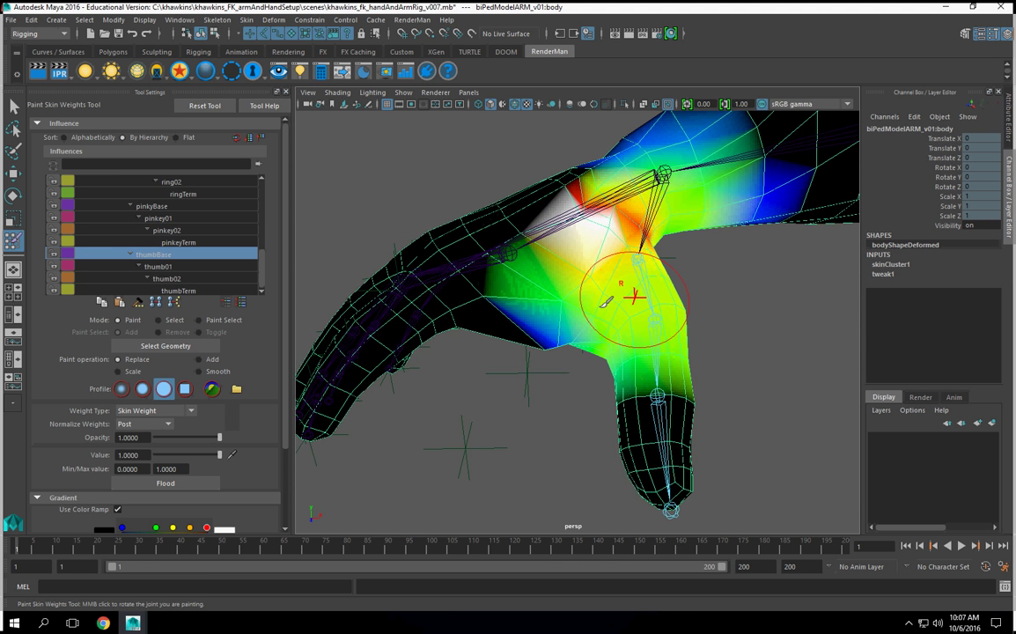
right_click_drag(571, 310, 621, 322, "alt")
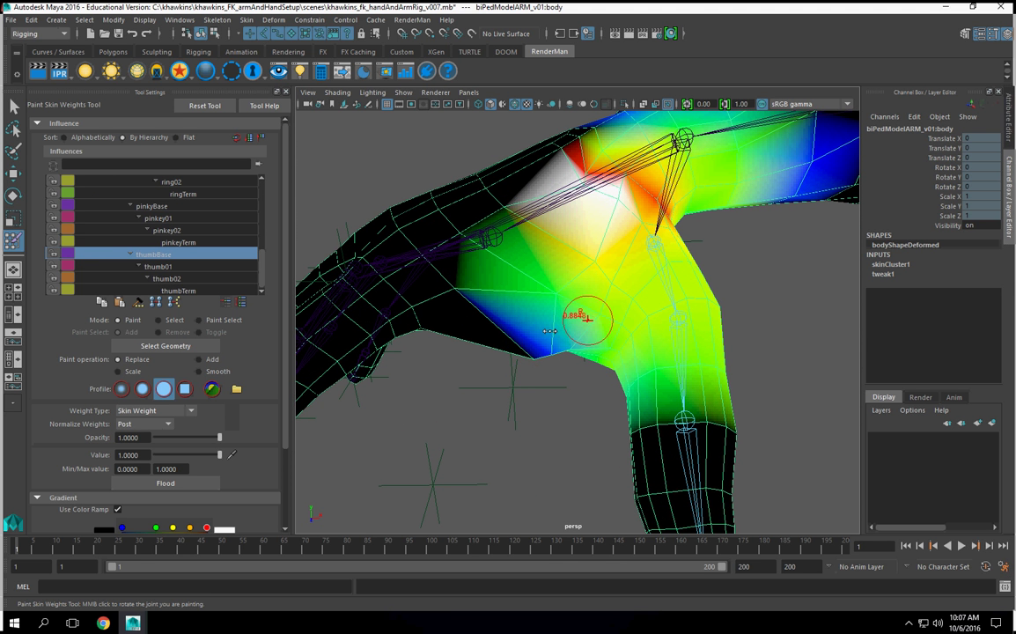
left_click_drag(560, 334, 564, 356)
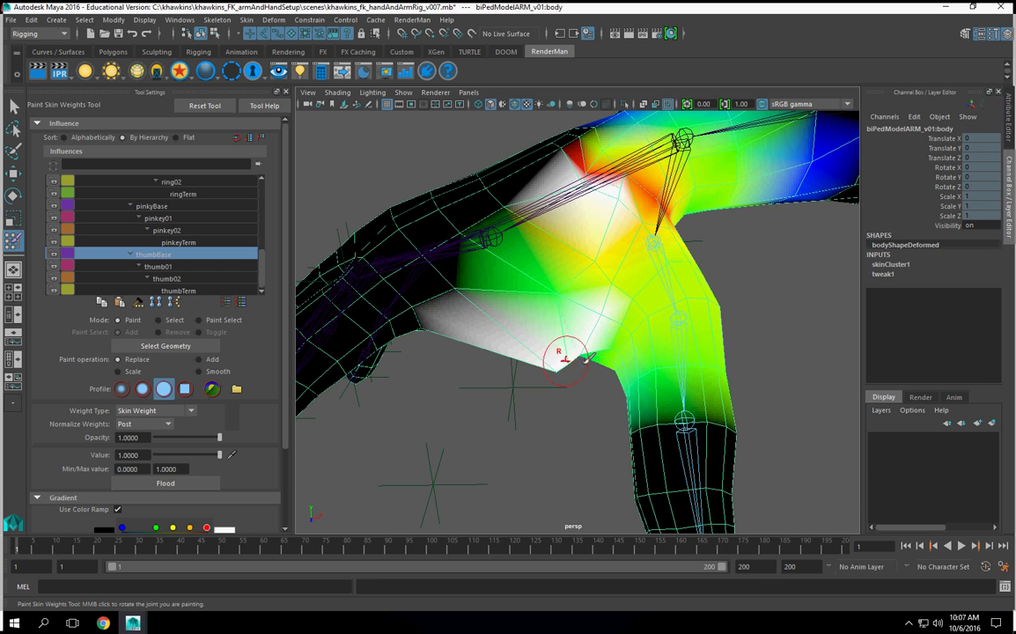
Make palm the active influence and paint it at value 1 over the palm beside the thumb webbing.
left_click_drag(524, 226, 500, 296, "alt")
right_click_drag(486, 298, 496, 263)
mouse_move(511, 272)
left_mouse_down("alt")
mouse_move(594, 308)
mouse_move(592, 298)
left_mouse_up("alt")
mouse_move(548, 318)
left_mouse_down()
mouse_move(573, 377)
mouse_move(529, 361)
mouse_move(551, 275)
mouse_move(583, 244)
mouse_move(622, 340)
mouse_move(523, 250)
mouse_move(460, 334)
left_mouse_up()
left_click_drag(528, 280, 317, 364, "alt")
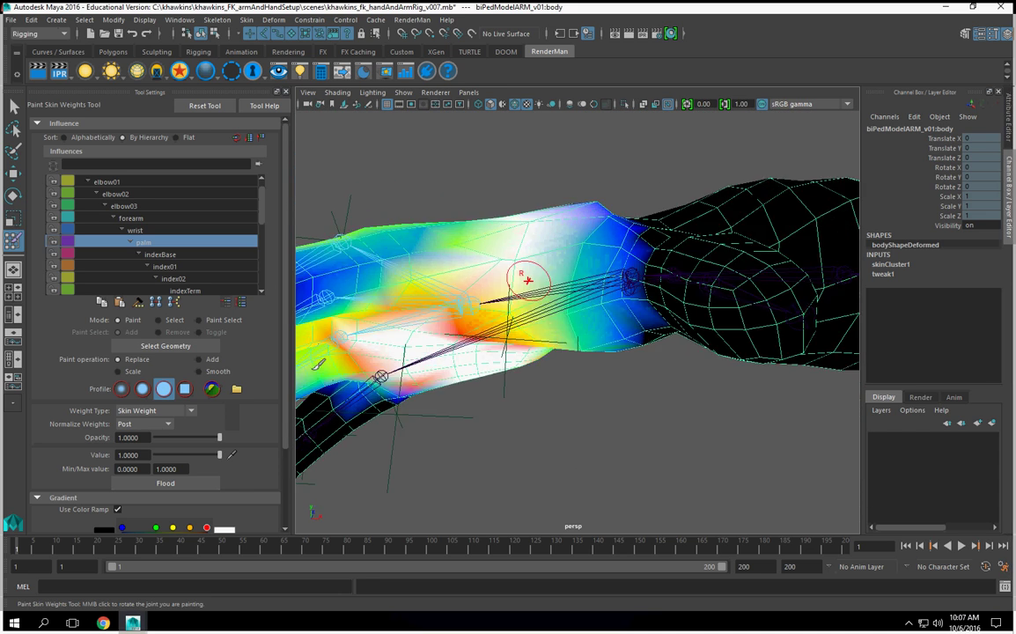
left_click_drag(623, 393, 505, 228, "alt")
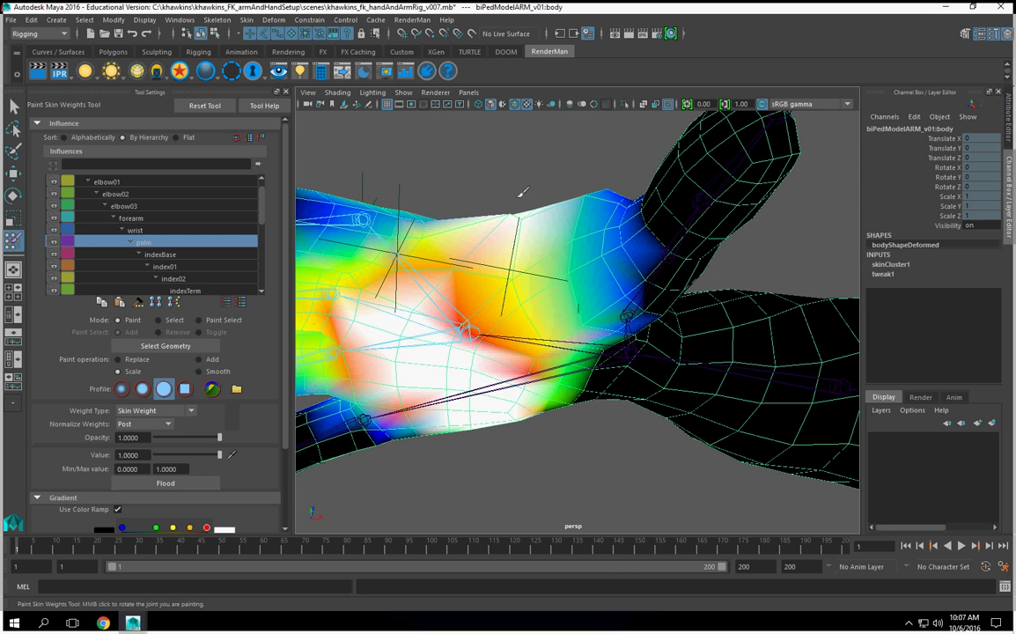
mouse_move(572, 322)
left_mouse_down("alt")
mouse_move(526, 379)
mouse_move(573, 362)
left_mouse_up("alt")
Make thumbBase active, paint it at value 0 over the thumb webbing, and undo the last stroke.
right_click_drag(636, 323, 637, 289)
left_click_drag(493, 352, 563, 405, "alt")
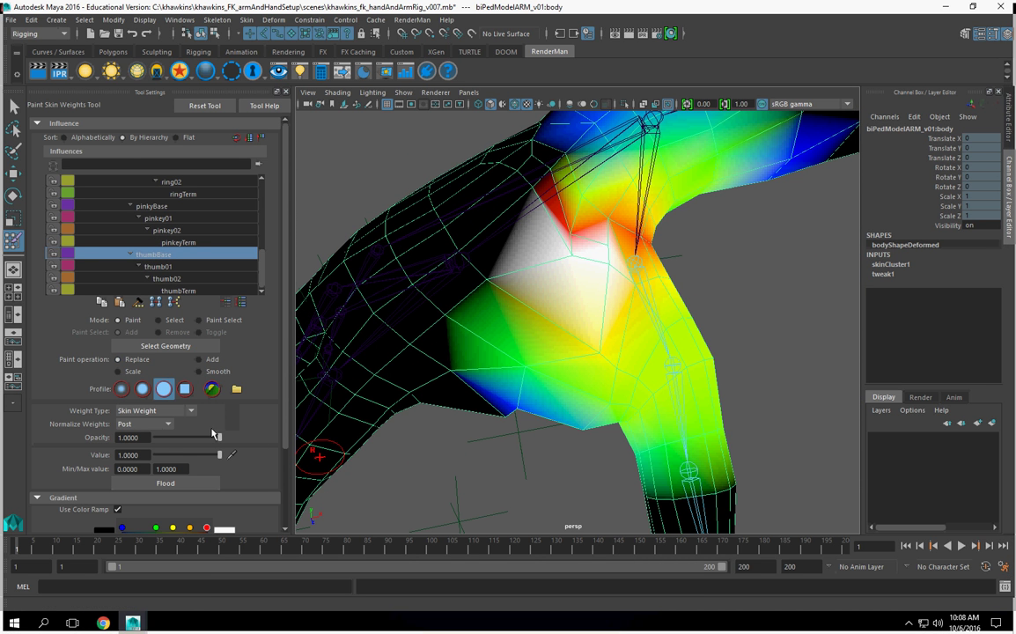
mouse_move(440, 388)
left_mouse_down("alt")
mouse_move(514, 290)
mouse_move(528, 321)
mouse_move(592, 312)
mouse_move(541, 194)
left_mouse_up("alt")
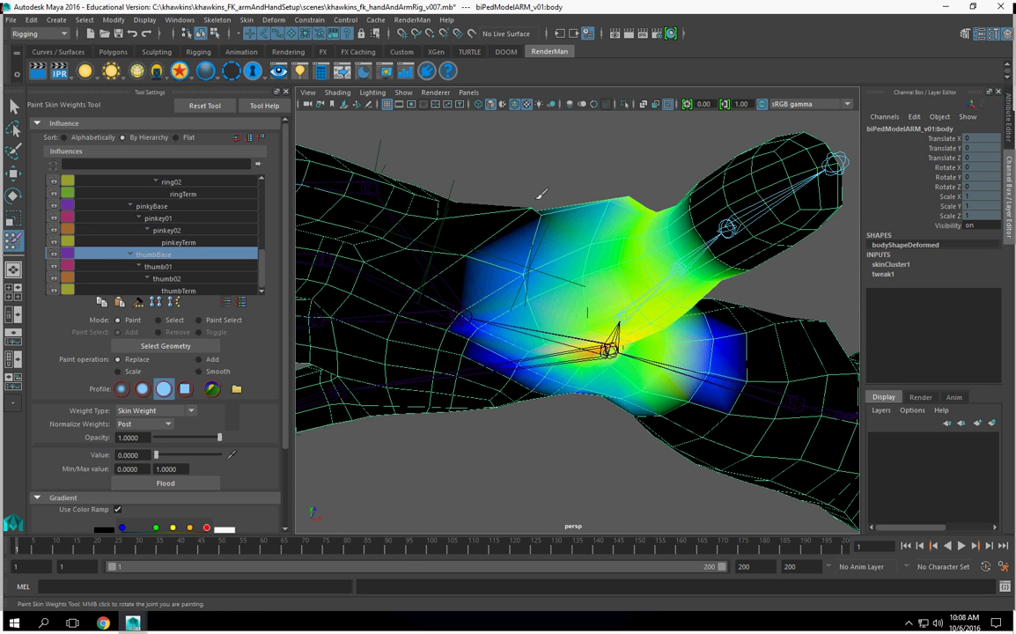
mouse_move(597, 226)
left_mouse_down()
mouse_move(609, 199)
mouse_move(610, 301)
mouse_move(584, 300)
left_mouse_up()
mouse_move(519, 312)
left_mouse_down()
mouse_move(503, 341)
mouse_move(598, 357)
mouse_move(493, 367)
mouse_move(484, 341)
mouse_move(571, 351)
left_mouse_up()
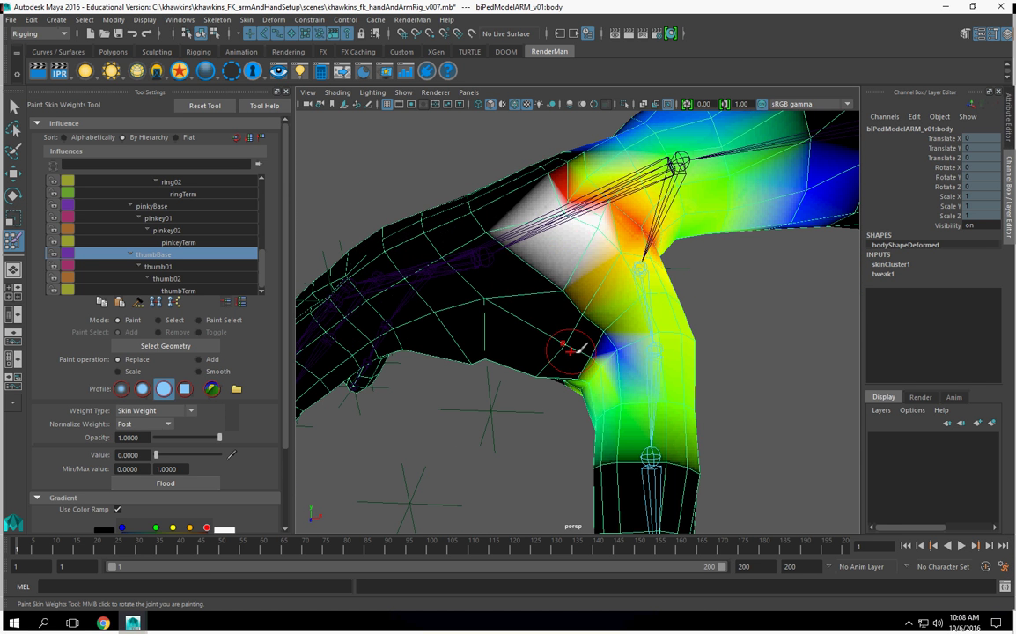
key("ctrl+z")
Make thumb01 the active influence and paint it at value 0 over the palm side of the thumb webbing.
right_click(650, 341)
left_click_drag(651, 310, 552, 350, "alt")
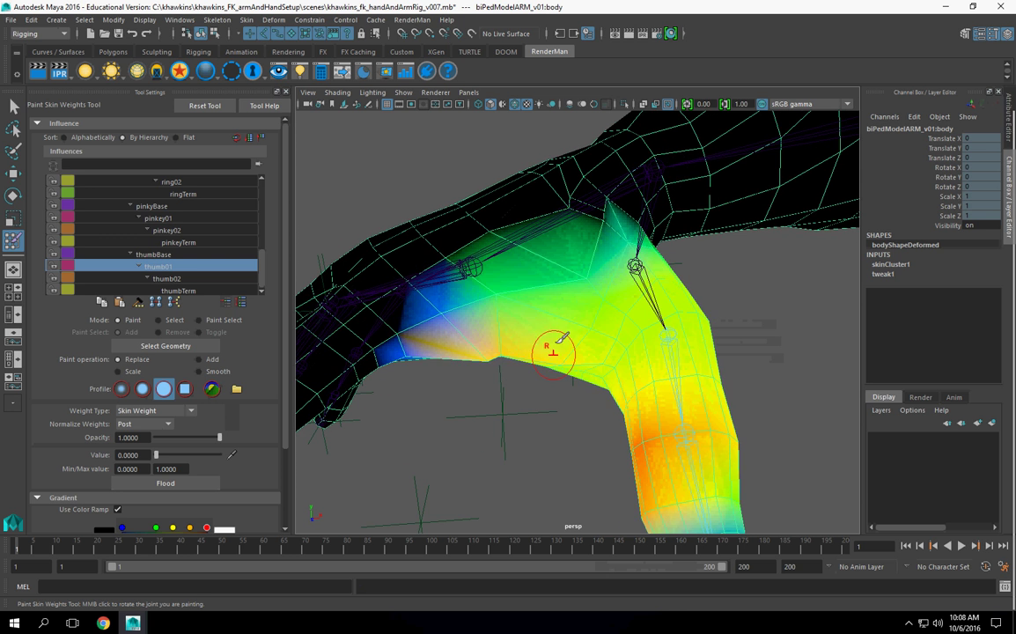
left_click(491, 363)
left_click(462, 326)
left_click(467, 331)
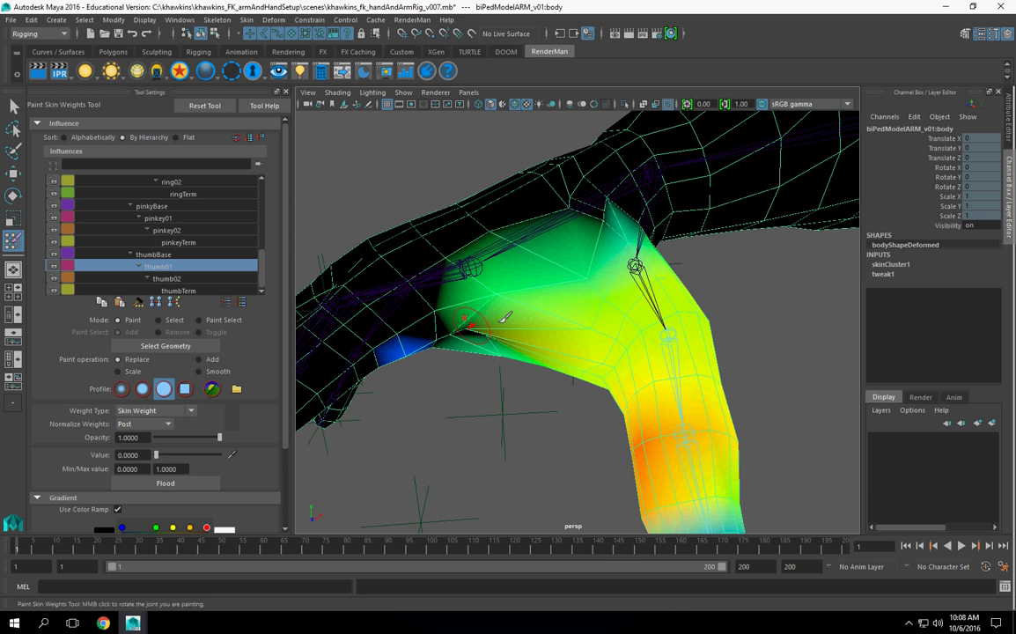
left_click(495, 296)
left_click(579, 284)
Continue removing thumb01's influence at value 0 along the edge and underside of the webbing.
left_click_drag(581, 287, 536, 264, "alt")
mouse_move(525, 314)
left_mouse_down("alt")
mouse_move(607, 295)
mouse_move(630, 239)
mouse_move(607, 271)
mouse_move(609, 257)
left_mouse_up("alt")
left_click(616, 211)
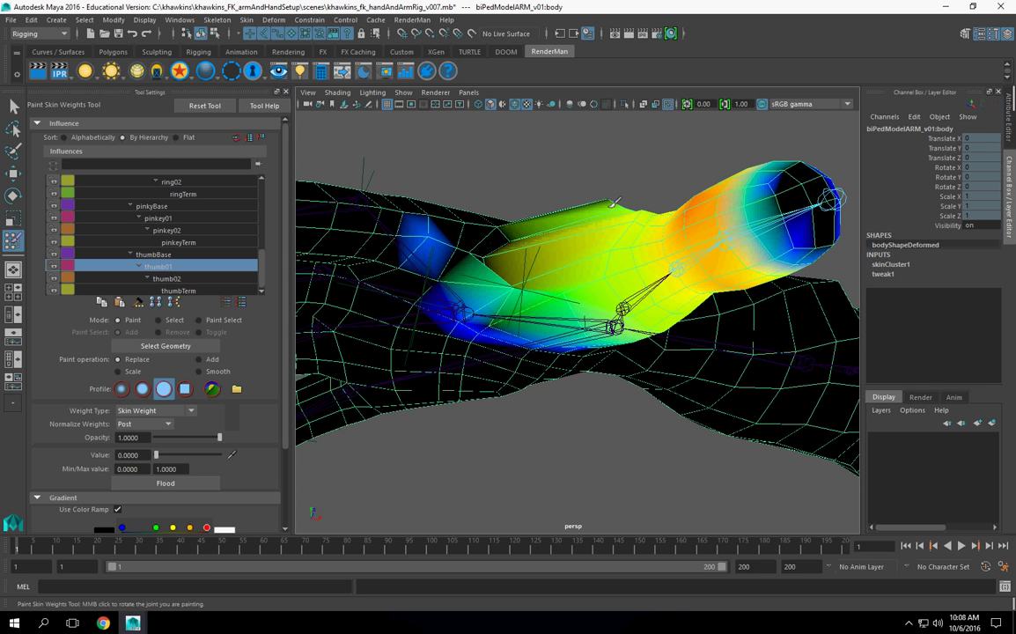
left_click(607, 231)
left_click(604, 211)
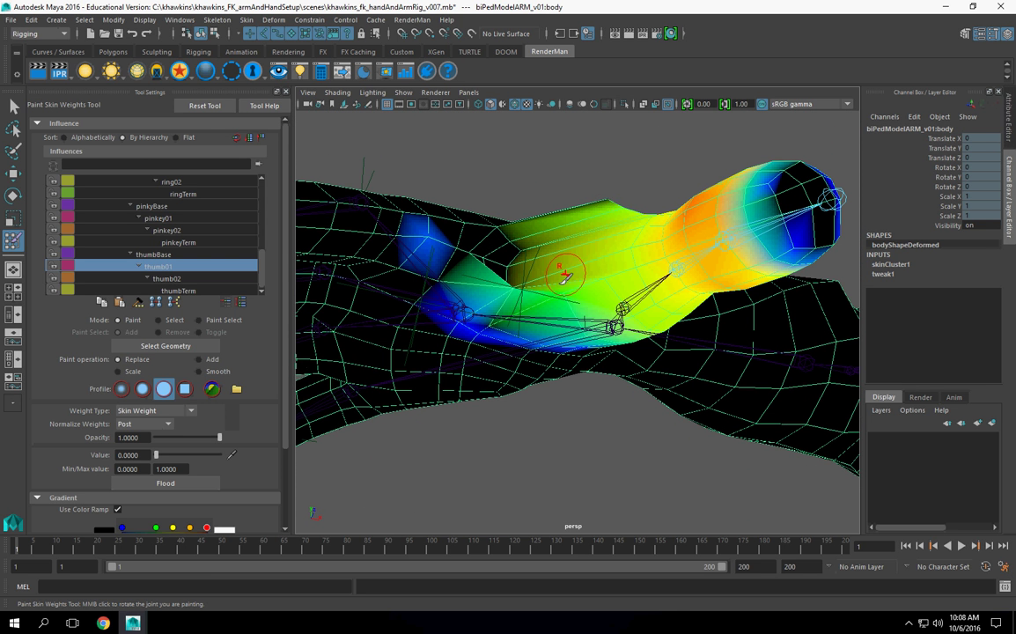
left_click_drag(607, 208, 567, 240, "alt")
mouse_move(514, 261)
left_mouse_down()
mouse_move(535, 256)
mouse_move(605, 307)
mouse_move(499, 331)
mouse_move(530, 327)
left_mouse_up()
Paint thumb01 at value 0 over the palm and the index finger's base, leaving its influence on the thumb.
left_click_drag(654, 323, 686, 242, "alt")
middle_click_drag(670, 308, 612, 312, "alt")
right_click_drag(692, 307, 695, 277)
left_click_drag(658, 339, 697, 328, "alt")
right_click_drag(630, 330, 629, 300)
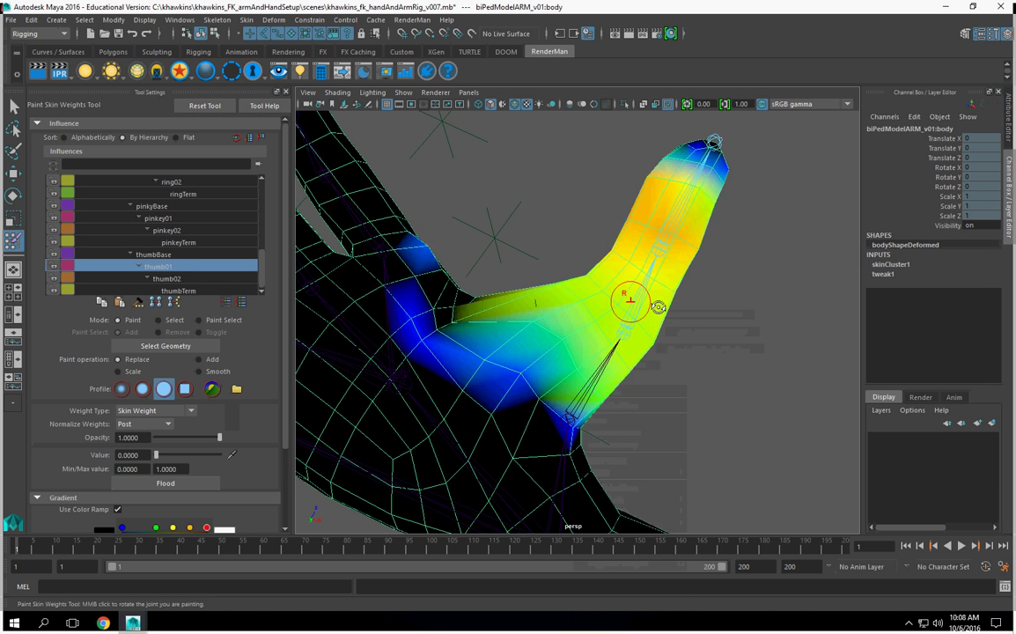
left_click_drag(657, 308, 676, 307, "alt")
mouse_move(426, 390)
left_mouse_down()
mouse_move(410, 377)
mouse_move(417, 335)
left_mouse_up()
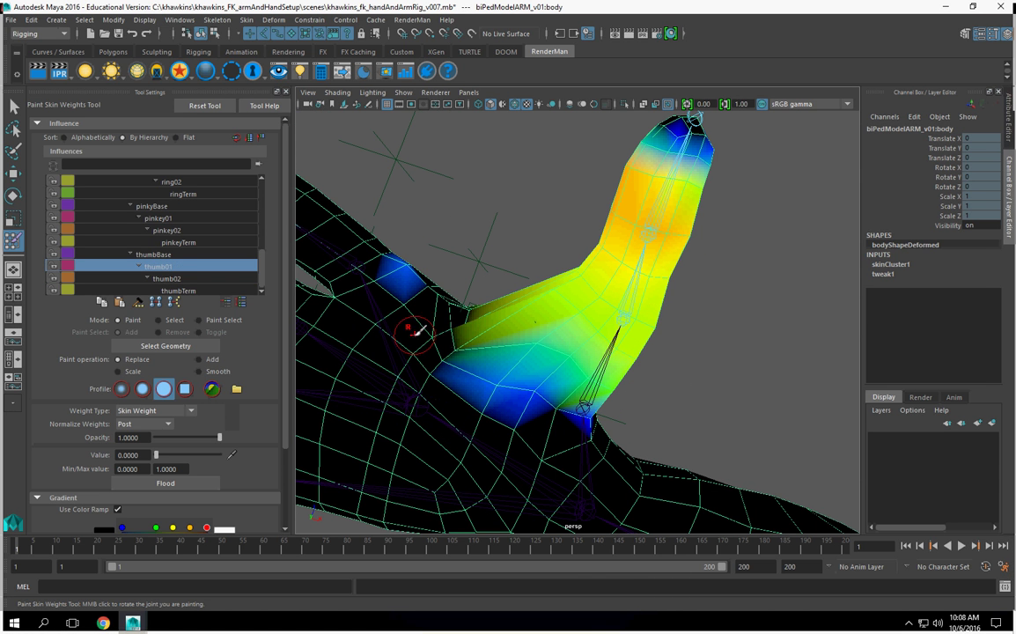
left_click_drag(528, 403, 565, 432)
mouse_move(512, 376)
left_mouse_down()
mouse_move(456, 342)
mouse_move(537, 269)
left_mouse_up()
middle_click_drag(523, 289, 649, 371, "alt")
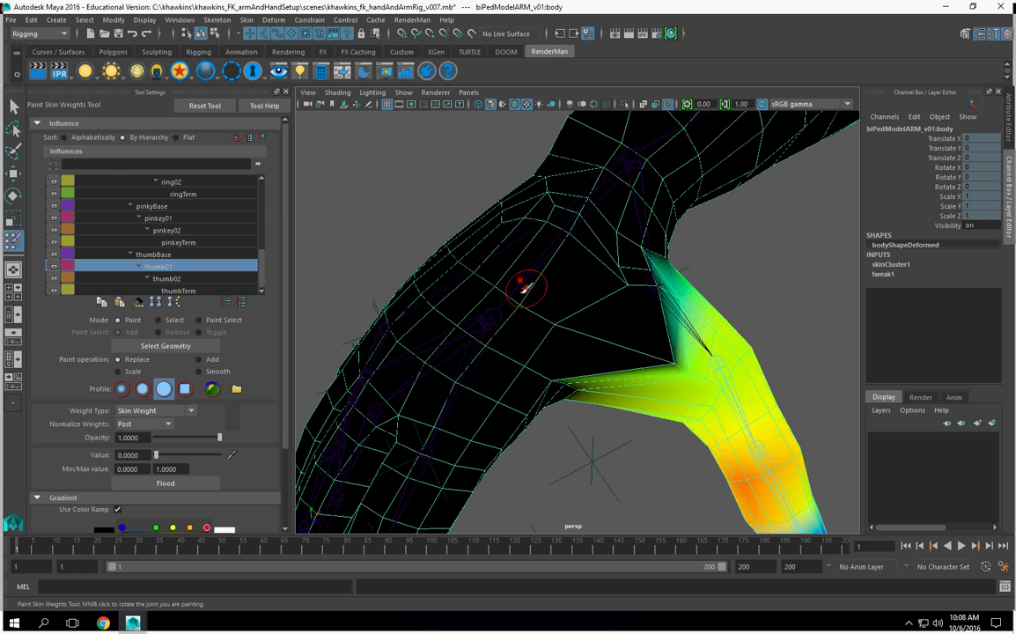
Make palm active, undo the stray stroke, set the paint value to 1 and paint over the thumb webbing.
right_click_drag(490, 314, 493, 280)
mouse_move(621, 345)
left_mouse_down("alt")
mouse_move(620, 319)
mouse_move(653, 343)
left_mouse_up("alt")
left_click(574, 349)
key("ctrl+z")
left_click_drag(584, 363, 576, 340, "alt")
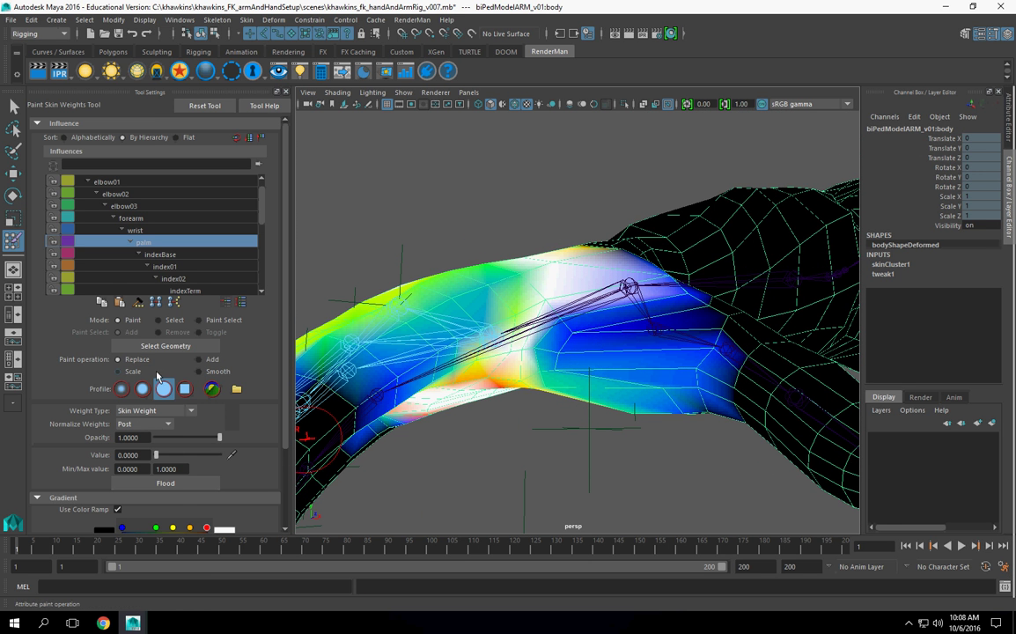
left_click_drag(577, 329, 572, 367)
left_click_drag(658, 350, 650, 415, "alt")
Extend the palm's influence at value 1 around the thumb's base joint and webbing, and undo the last stroke.
mouse_move(654, 376)
left_mouse_down()
mouse_move(656, 324)
mouse_move(628, 286)
mouse_move(623, 301)
mouse_move(582, 266)
mouse_move(665, 298)
mouse_move(704, 368)
mouse_move(667, 335)
mouse_move(651, 283)
mouse_move(628, 272)
left_mouse_up()
left_click_drag(691, 311, 539, 261)
mouse_move(609, 309)
left_mouse_down("alt")
mouse_move(600, 329)
mouse_move(548, 331)
mouse_move(520, 276)
left_mouse_up("alt")
mouse_move(568, 374)
left_mouse_down("alt")
mouse_move(619, 364)
mouse_move(622, 386)
mouse_move(567, 412)
mouse_move(594, 366)
left_mouse_up("alt")
mouse_move(583, 313)
left_mouse_down("alt")
mouse_move(773, 319)
mouse_move(744, 302)
mouse_move(645, 280)
mouse_move(673, 351)
mouse_move(696, 345)
left_mouse_up("alt")
key("ctrl+z")
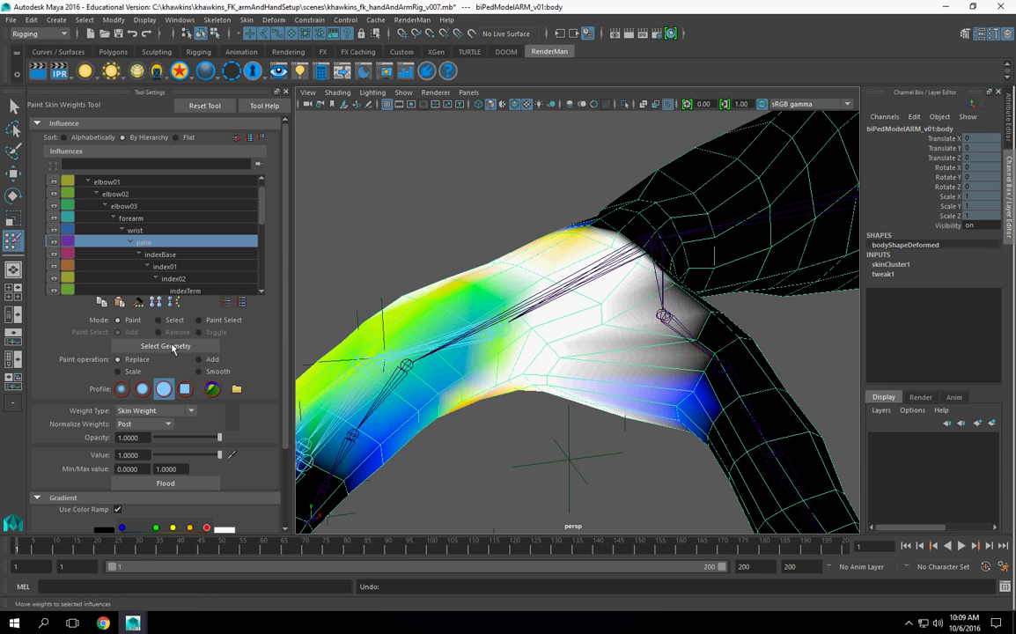
Switch the paint operation to Smooth and blend the palm's weights around the thumb base.
left_click_drag(519, 400, 624, 363, "alt")
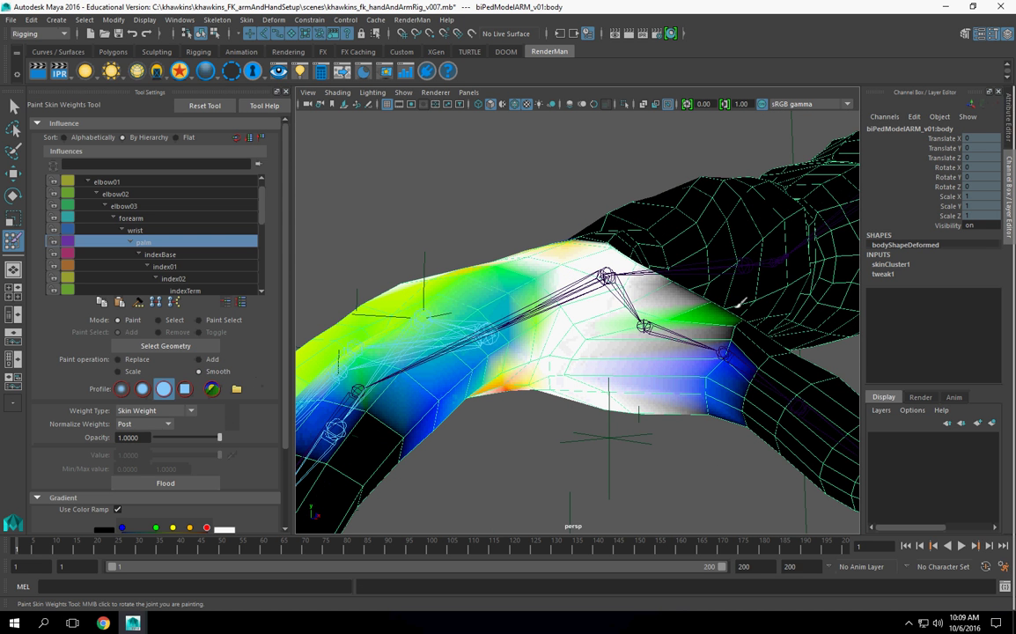
mouse_move(648, 288)
left_mouse_down()
mouse_move(571, 346)
mouse_move(633, 314)
mouse_move(635, 344)
mouse_move(621, 345)
mouse_move(653, 321)
mouse_move(570, 302)
mouse_move(567, 257)
mouse_move(485, 285)
mouse_move(551, 265)
mouse_move(619, 360)
mouse_move(628, 333)
mouse_move(572, 338)
mouse_move(556, 314)
mouse_move(594, 381)
mouse_move(705, 390)
left_mouse_up()
Make thumbBase the active influence and smooth its weights across the webbing toward the palm.
right_click(678, 323)
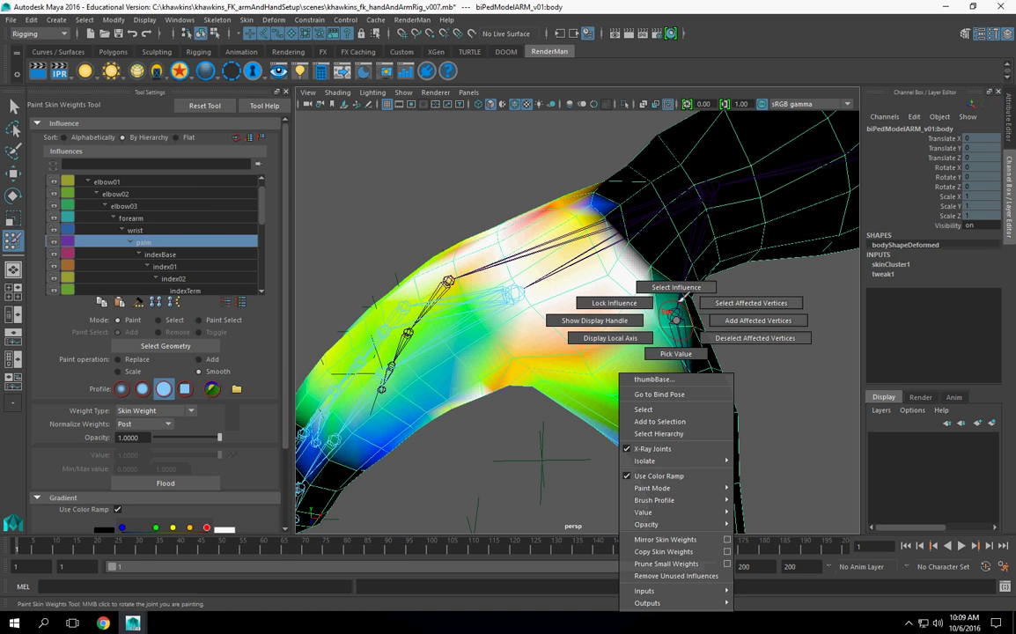
right_click_drag(676, 320, 679, 288)
left_click_drag(638, 327, 623, 326, "alt")
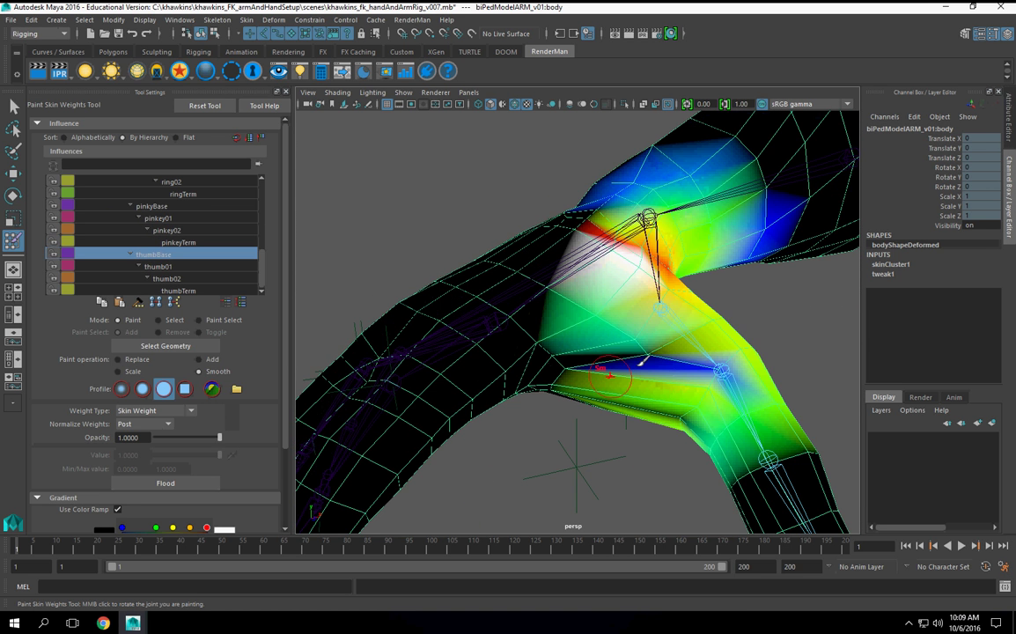
left_click_drag(616, 371, 626, 304, "alt")
left_click_drag(580, 359, 625, 370)
mouse_move(641, 327)
left_mouse_down("alt")
mouse_move(670, 410)
mouse_move(683, 406)
left_mouse_up("alt")
left_click_drag(706, 362, 546, 354, "alt")
mouse_move(545, 354)
middle_mouse_down("alt")
mouse_move(562, 362)
mouse_move(535, 341)
middle_mouse_up("alt")
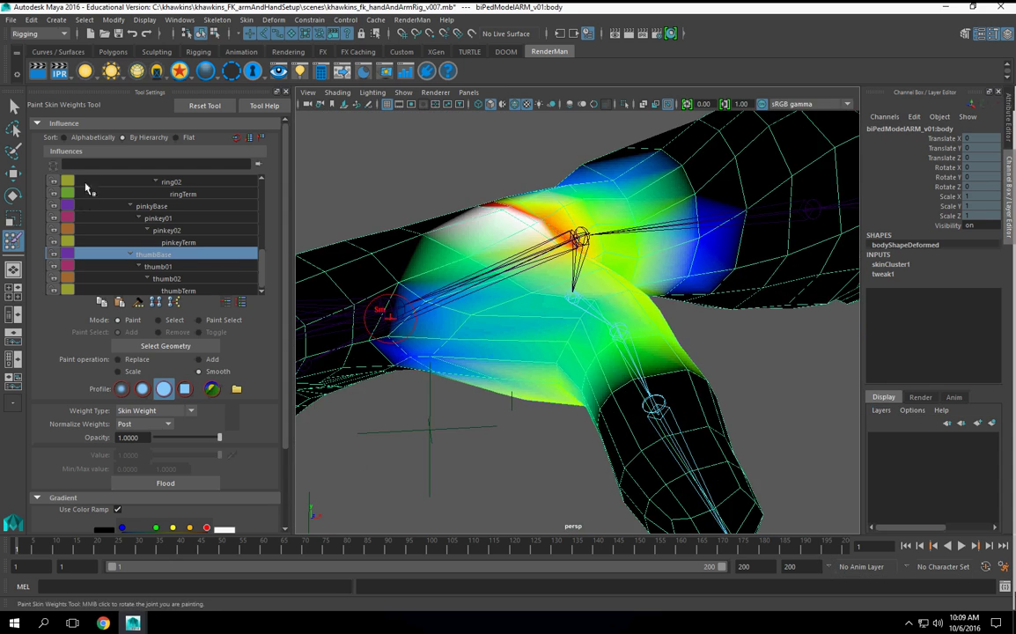
Leave weight painting and rotate the thumb02 joint to -67.7 about Y to bend the thumb tip.
left_click(16, 107)
mouse_move(575, 390)
left_mouse_down("alt")
mouse_move(594, 347)
mouse_move(595, 401)
mouse_move(517, 422)
mouse_move(465, 416)
mouse_move(661, 427)
left_mouse_up("alt")
left_click(603, 334)
left_click(13, 195)
middle_click_drag(660, 427, 493, 431, "alt")
right_click_drag(494, 431, 637, 447, "alt")
left_click_drag(637, 446, 494, 440, "alt")
middle_click_drag(493, 440, 460, 477, "alt")
right_click_drag(461, 476, 536, 476, "alt")
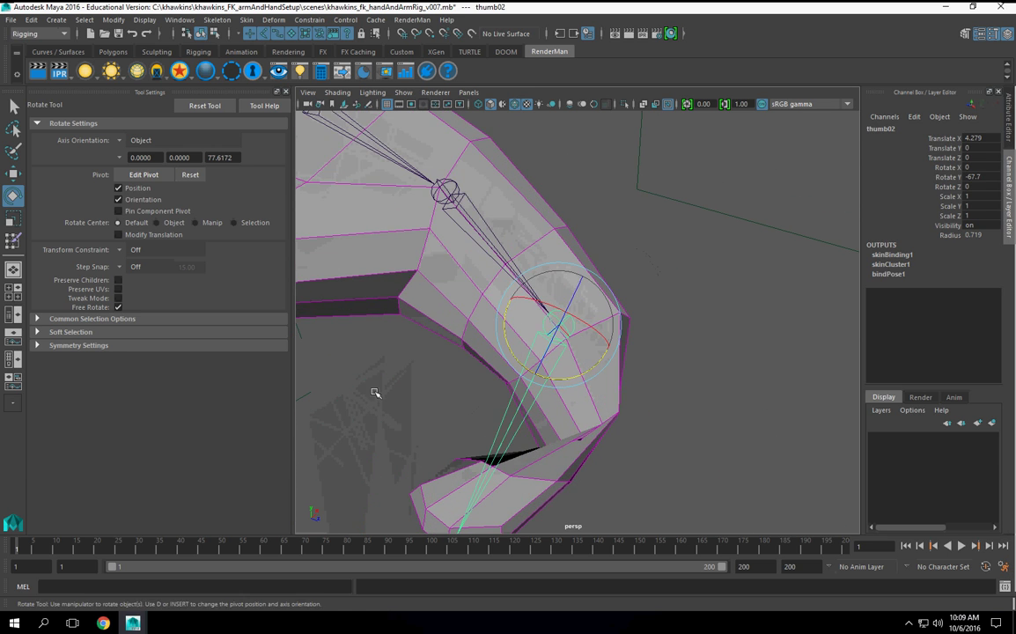
Deselect the thumb joint, reopen Paint Skin Weights on the arm mesh, and make thumb02 the active influence.
left_click(374, 390)
left_click(423, 318)
left_click(17, 249)
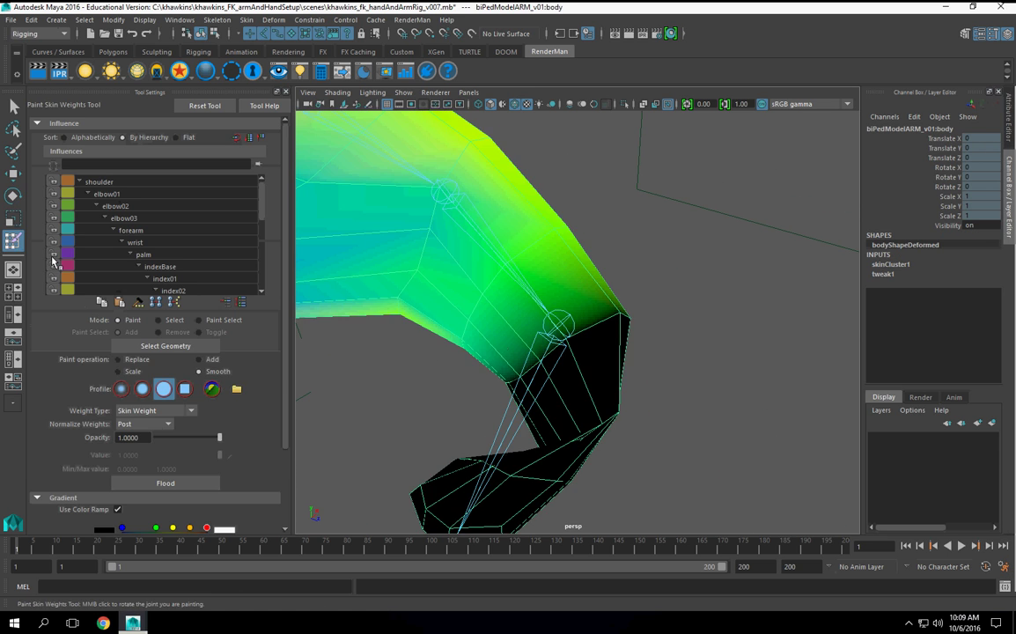
mouse_move(508, 346)
left_mouse_down("alt")
mouse_move(607, 358)
mouse_move(592, 362)
left_mouse_up("alt")
right_click_drag(589, 349, 590, 308)
left_click_drag(603, 425, 582, 452, "alt")
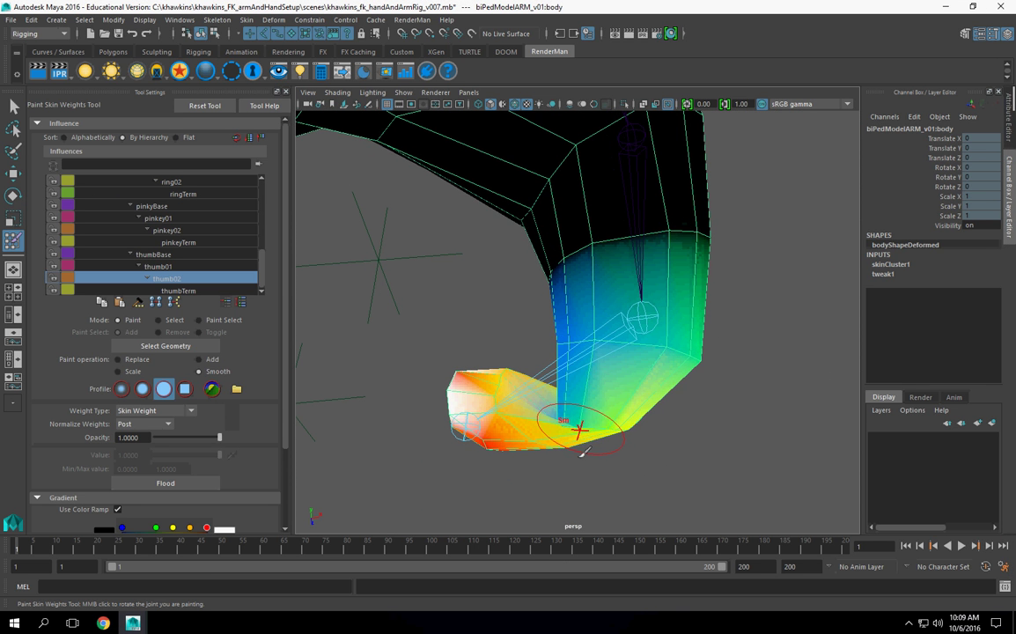
right_click_drag(631, 324, 638, 285)
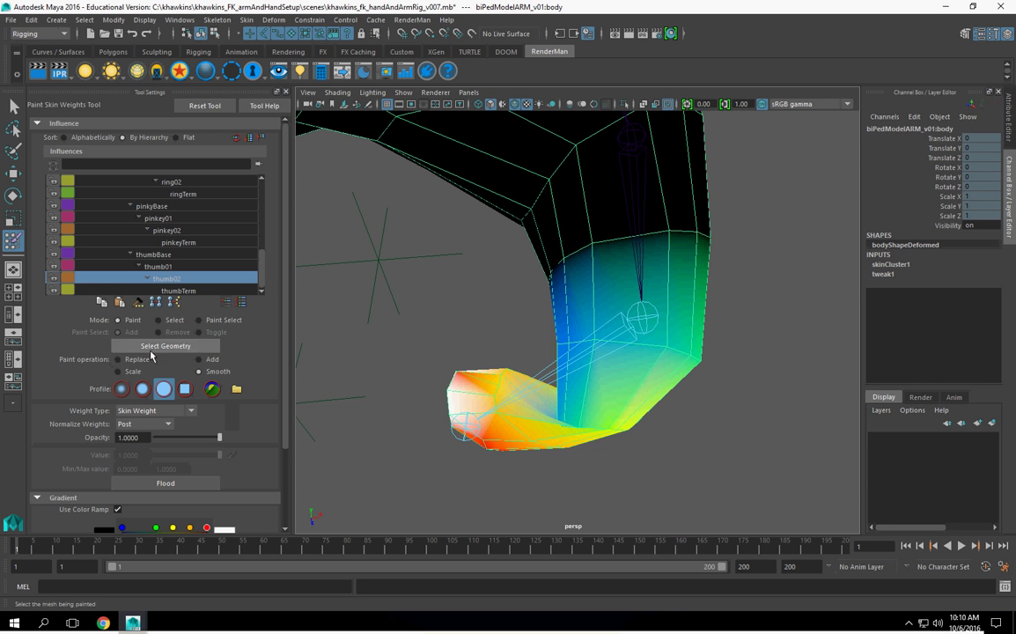
Paint thumb02's influence with the Replace operation at value 1 along the thumb tip, and undo the last strokes.
mouse_move(616, 363)
left_mouse_down()
mouse_move(664, 364)
mouse_move(560, 349)
mouse_move(547, 406)
mouse_move(499, 391)
mouse_move(681, 383)
mouse_move(666, 420)
mouse_move(611, 447)
mouse_move(643, 431)
mouse_move(607, 387)
left_mouse_up()
left_click_drag(508, 293, 489, 290)
left_click_drag(568, 361, 517, 354, "alt")
left_click_drag(567, 261, 565, 246)
key("ctrl+z")
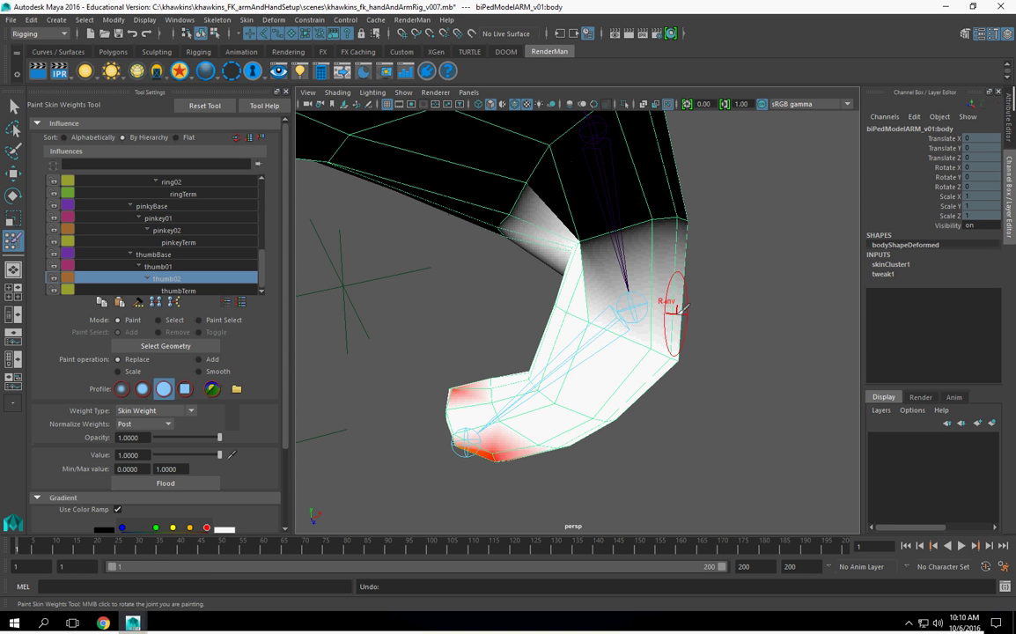
key("ctrl+z")
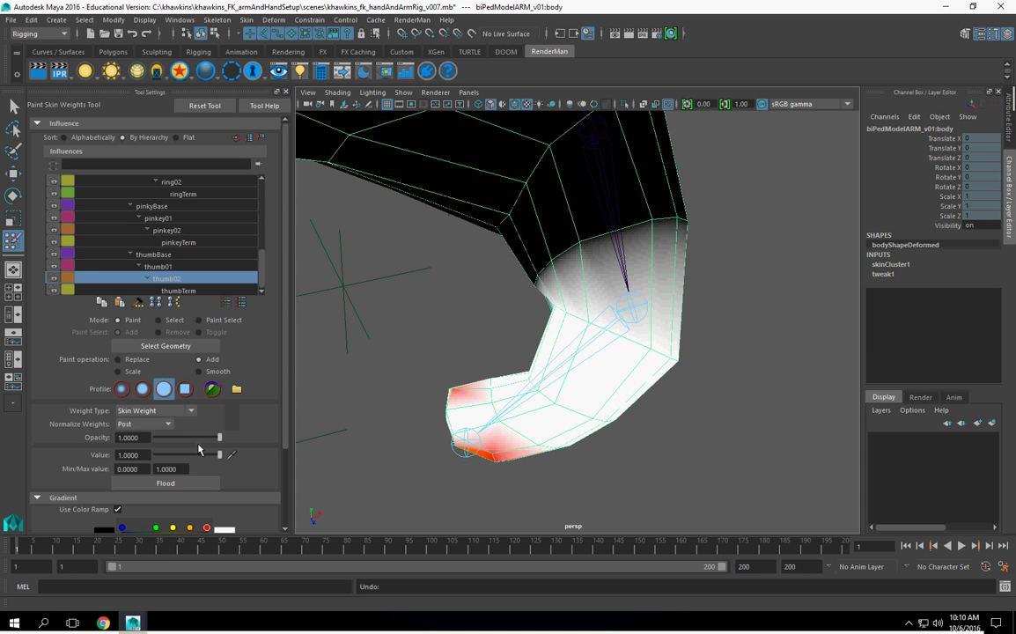
Switch the paint operation to Add at value 0.4466 and build up thumb02's influence around its joint toward thumb01.
left_click_drag(594, 240, 689, 236)
left_click_drag(577, 256, 524, 232)
mouse_move(612, 333)
left_mouse_down("alt")
mouse_move(530, 319)
mouse_move(426, 324)
mouse_move(408, 309)
left_mouse_up("alt")
mouse_move(482, 282)
left_mouse_down()
mouse_move(551, 303)
mouse_move(574, 345)
mouse_move(574, 376)
mouse_move(704, 444)
mouse_move(673, 379)
mouse_move(688, 329)
left_mouse_up()
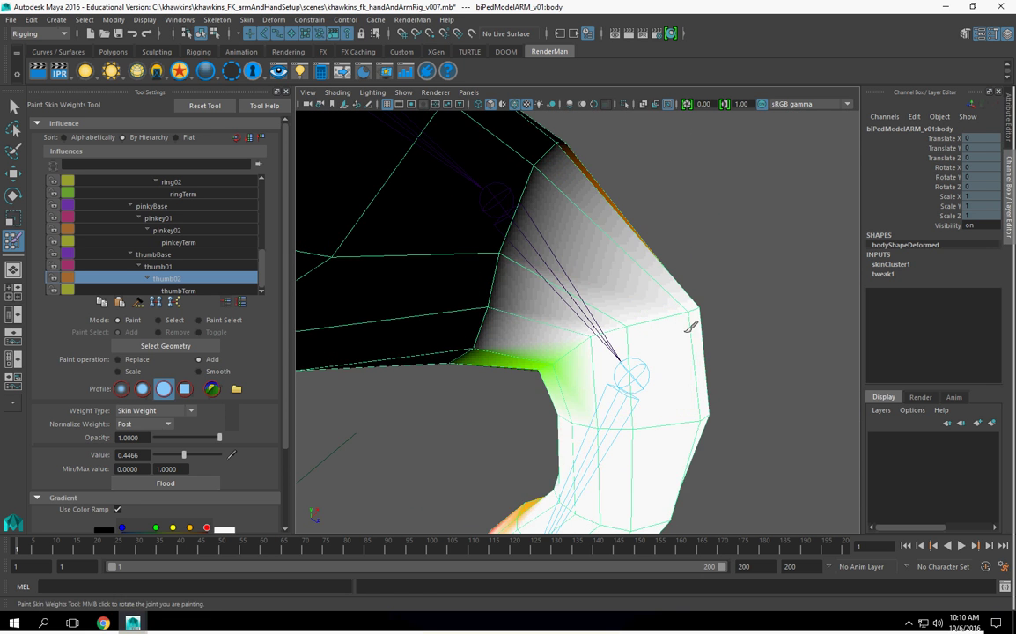
left_click_drag(691, 379, 618, 389, "alt")
middle_click_drag(618, 390, 619, 319, "alt")
right_click_drag(619, 318, 685, 402, "alt")
left_click_drag(684, 401, 612, 320, "alt")
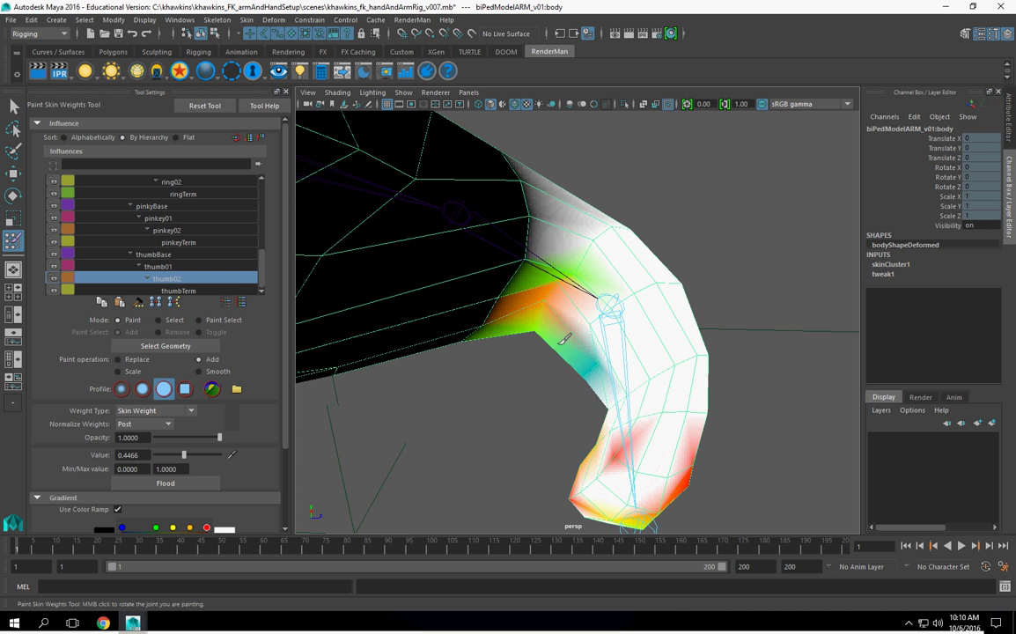
Fill the remaining partly weighted areas on the thumb's underside and tip with added thumb02 influence.
left_click_drag(562, 354, 571, 307, "alt")
left_click_drag(602, 253, 581, 361, "alt")
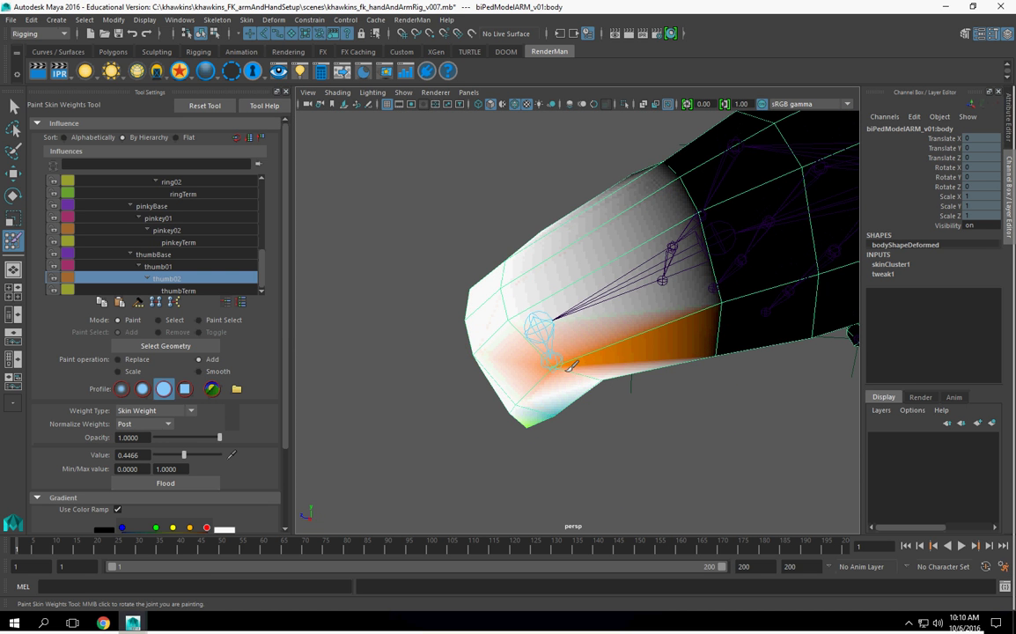
left_click_drag(640, 390, 586, 302, "alt")
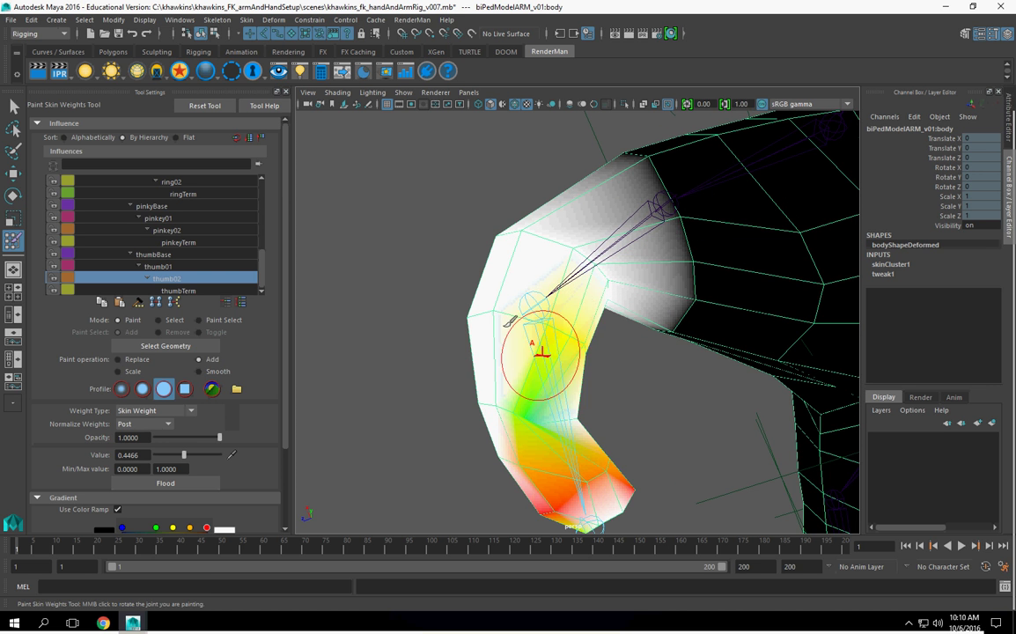
mouse_move(537, 374)
left_mouse_down("alt")
mouse_move(594, 421)
mouse_move(531, 427)
left_mouse_up("alt")
left_click_drag(657, 410, 531, 342, "alt")
middle_click_drag(531, 343, 528, 484, "alt")
mouse_move(630, 457)
left_mouse_down("alt")
mouse_move(519, 462)
mouse_move(676, 437)
mouse_move(489, 462)
mouse_move(458, 442)
mouse_move(542, 440)
mouse_move(564, 319)
mouse_move(476, 211)
mouse_move(546, 329)
mouse_move(613, 276)
mouse_move(585, 367)
mouse_move(556, 357)
mouse_move(604, 311)
mouse_move(598, 286)
left_mouse_up("alt")
left_click(477, 206)
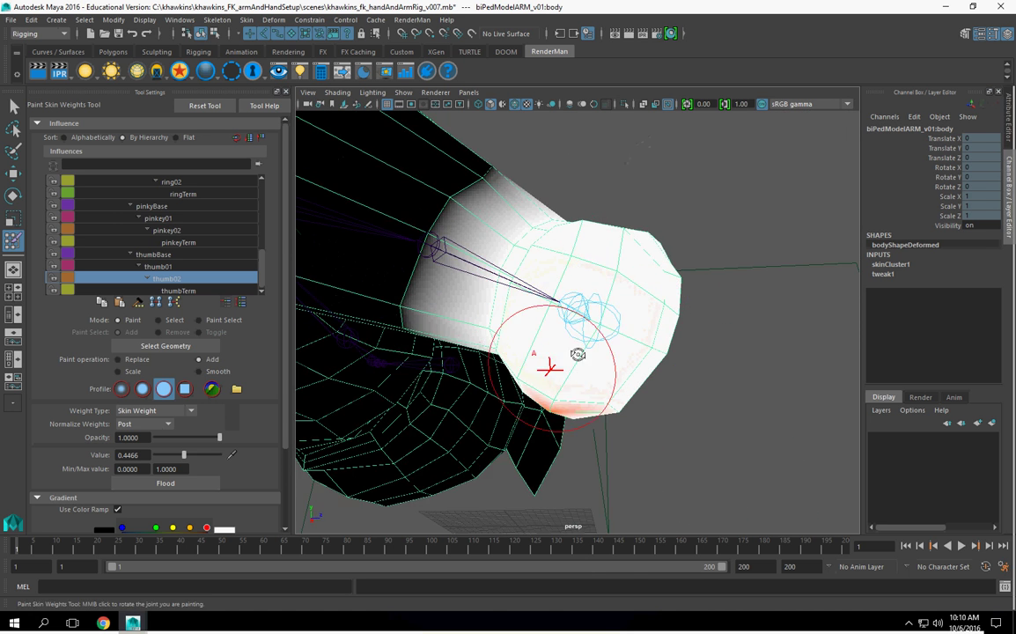
Examine the thumbTerm and thumbBase influences across the bent thumb.
left_click_drag(577, 353, 548, 360, "alt")
right_click_drag(651, 296, 657, 260)
left_click_drag(649, 266, 782, 349, "alt")
right_click_drag(783, 350, 469, 354, "alt")
left_click_drag(469, 354, 478, 397, "alt")
right_click_drag(462, 418, 655, 345, "alt")
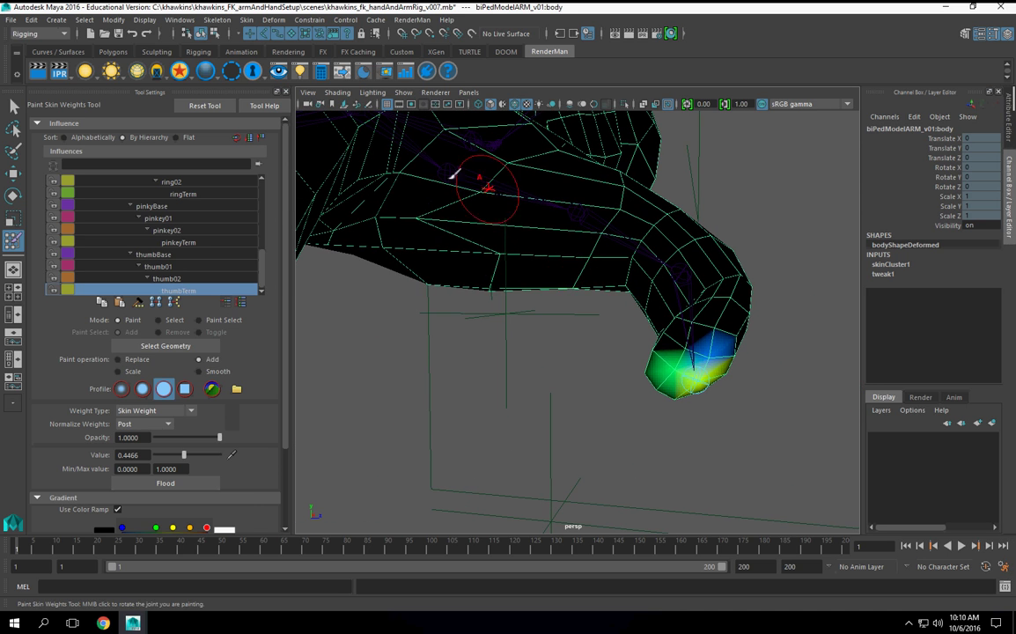
right_click_drag(449, 168, 457, 136)
left_click_drag(637, 362, 560, 451, "alt")
right_click_drag(560, 451, 616, 448, "alt")
left_click_drag(616, 448, 603, 401, "alt")
middle_click_drag(603, 402, 567, 357, "alt")
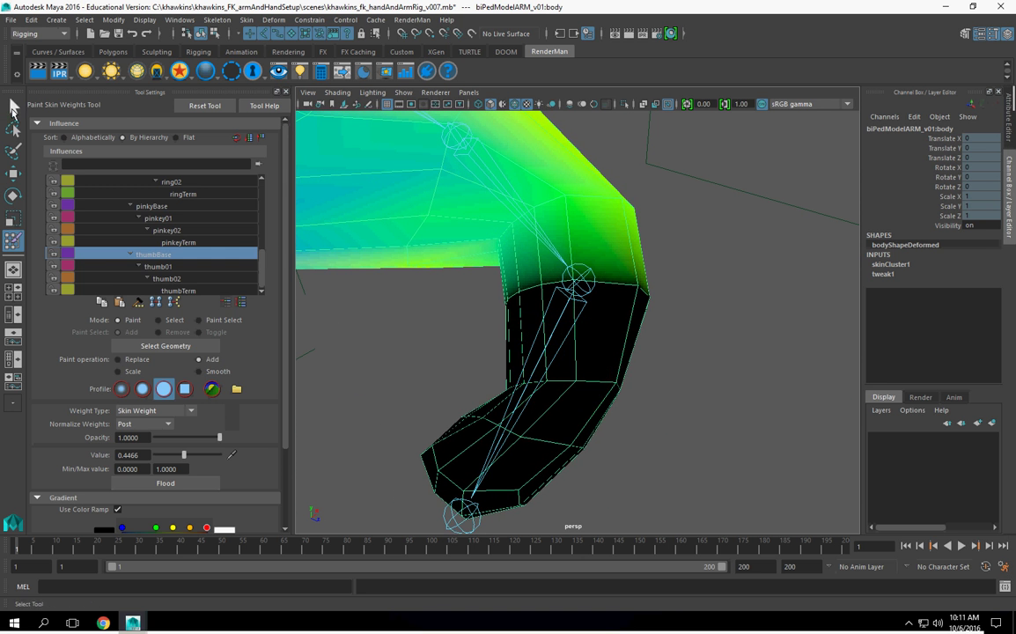
left_click(13, 107)
left_click(11, 155)
left_click(603, 385)
left_click_drag(671, 380, 577, 389, "alt")
left_click_drag(481, 451, 570, 413, "alt")
left_click_drag(530, 341, 599, 424, "alt")
right_click_drag(498, 314, 561, 229)
key("F8")
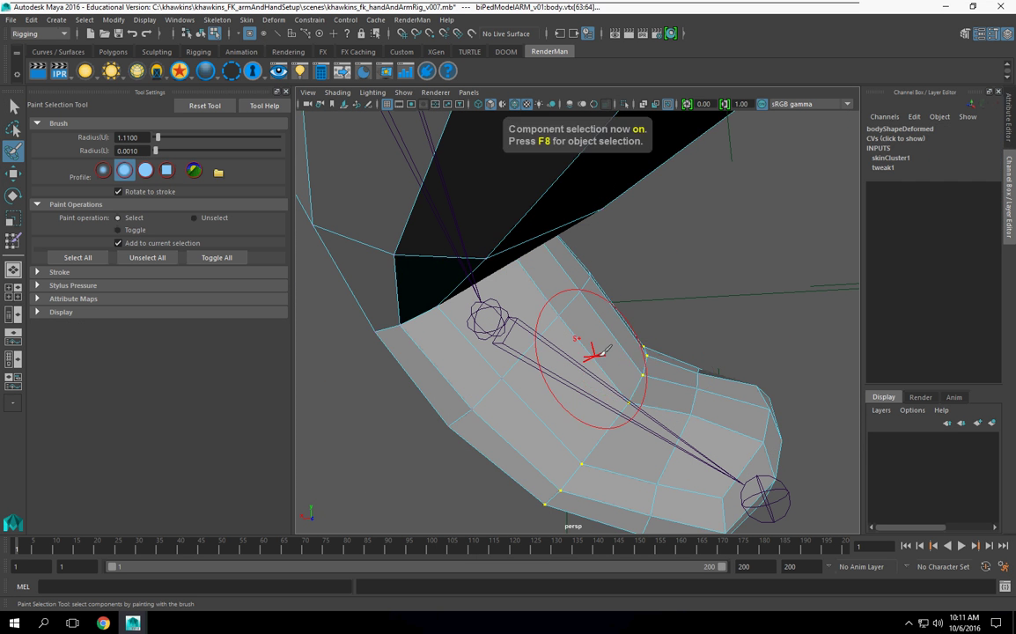
left_click(14, 107)
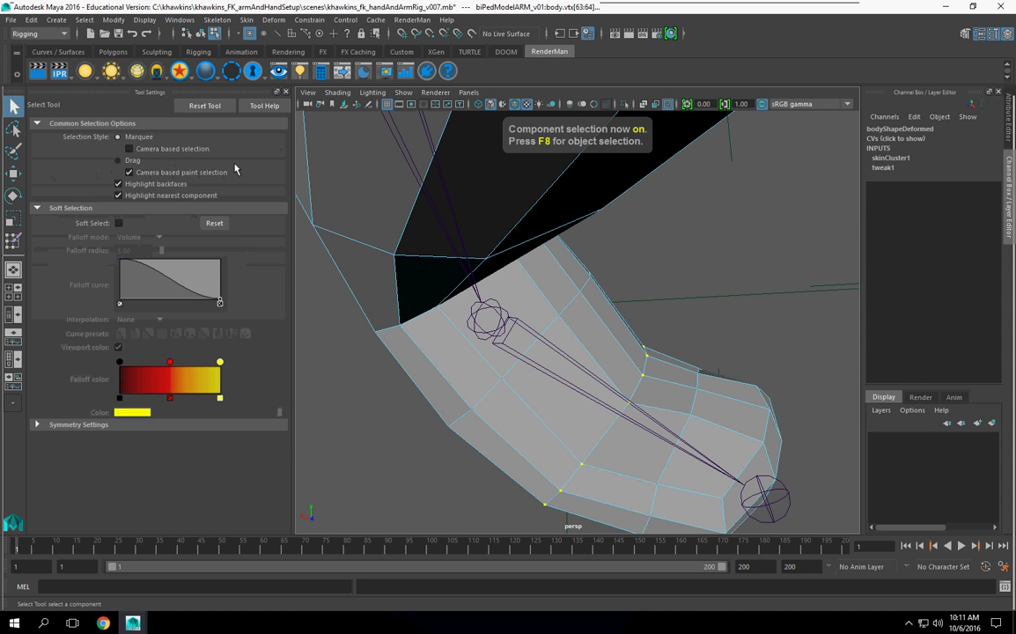
left_click(734, 258)
left_click(15, 240)
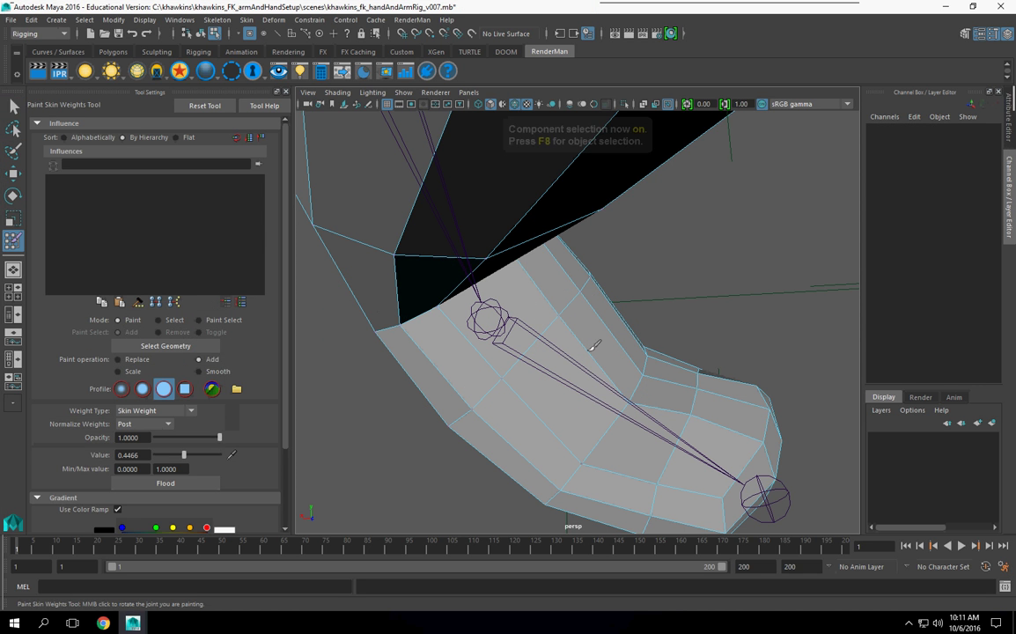
left_click(14, 107)
key("F8")
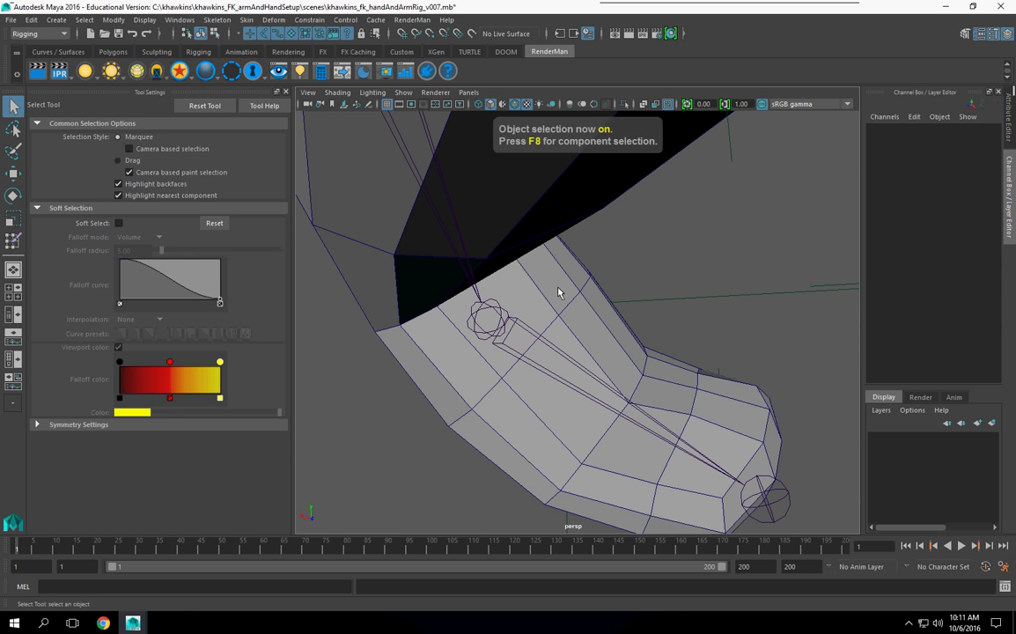
Select the arm mesh, reopen Paint Skin Weights, and set thumb02 as the active influence.
left_click(568, 225)
left_click(14, 239)
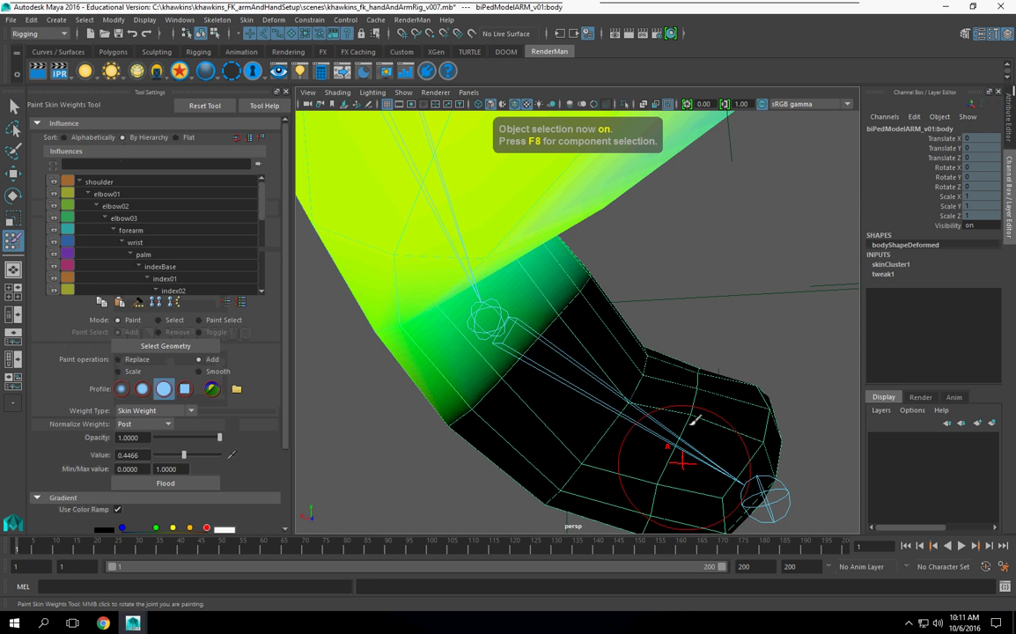
right_click_drag(490, 335, 494, 302)
left_click_drag(599, 374, 672, 298, "alt")
middle_click_drag(674, 316, 707, 313, "alt")
left_click_drag(707, 313, 636, 384, "alt")
right_click_drag(589, 388, 637, 380, "alt")
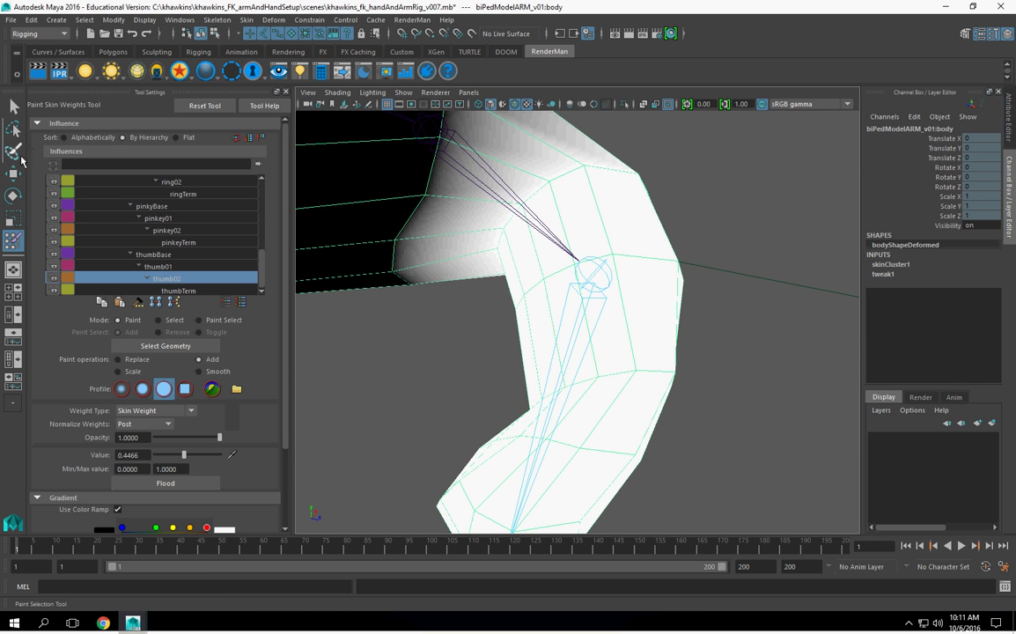
Select the vertex loops around the thumb from the thumb02 joint toward the tip with the Paint Selection Tool.
left_click(16, 152)
left_click_drag(592, 373, 529, 377)
left_click_drag(572, 457, 732, 341, "alt")
left_click_drag(634, 357, 591, 419)
middle_click_drag(577, 486, 618, 365, "alt")
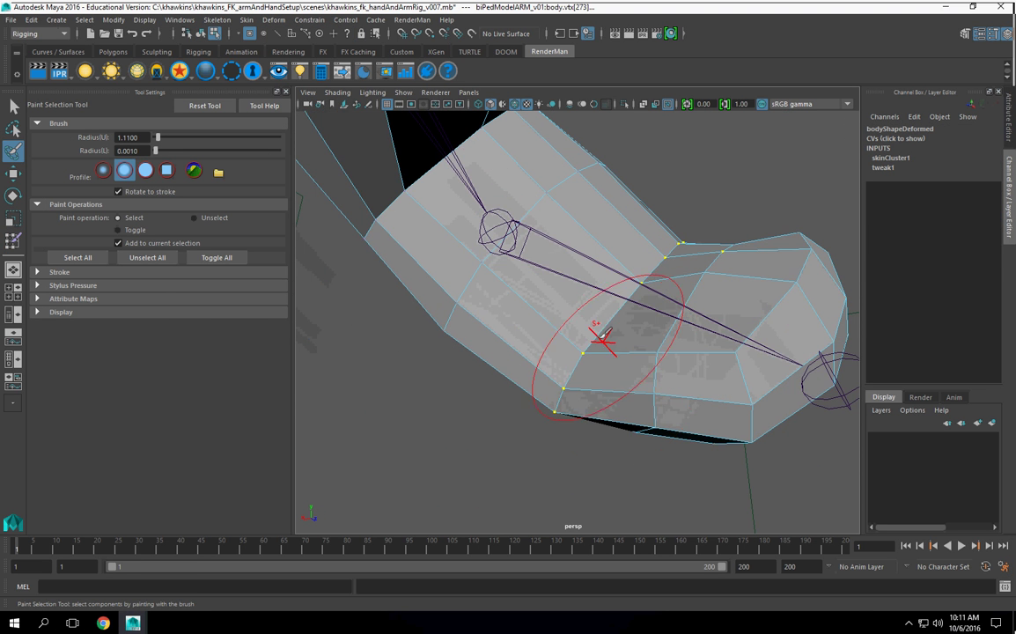
mouse_move(526, 345)
left_mouse_down("alt")
mouse_move(595, 398)
mouse_move(631, 405)
left_mouse_up("alt")
mouse_move(633, 338)
left_mouse_down("alt")
mouse_move(612, 275)
mouse_move(537, 239)
mouse_move(782, 191)
mouse_move(719, 329)
left_mouse_up("alt")
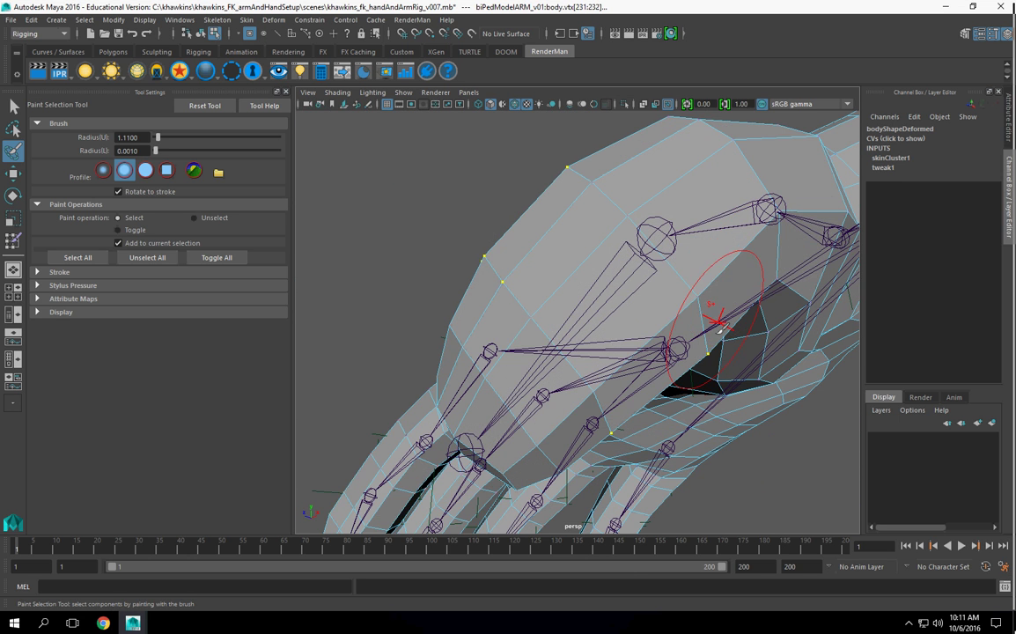
left_click_drag(589, 191, 756, 322, "alt")
right_click_drag(755, 322, 618, 328, "alt")
left_click_drag(619, 328, 703, 322, "alt")
right_click_drag(703, 322, 702, 366, "alt")
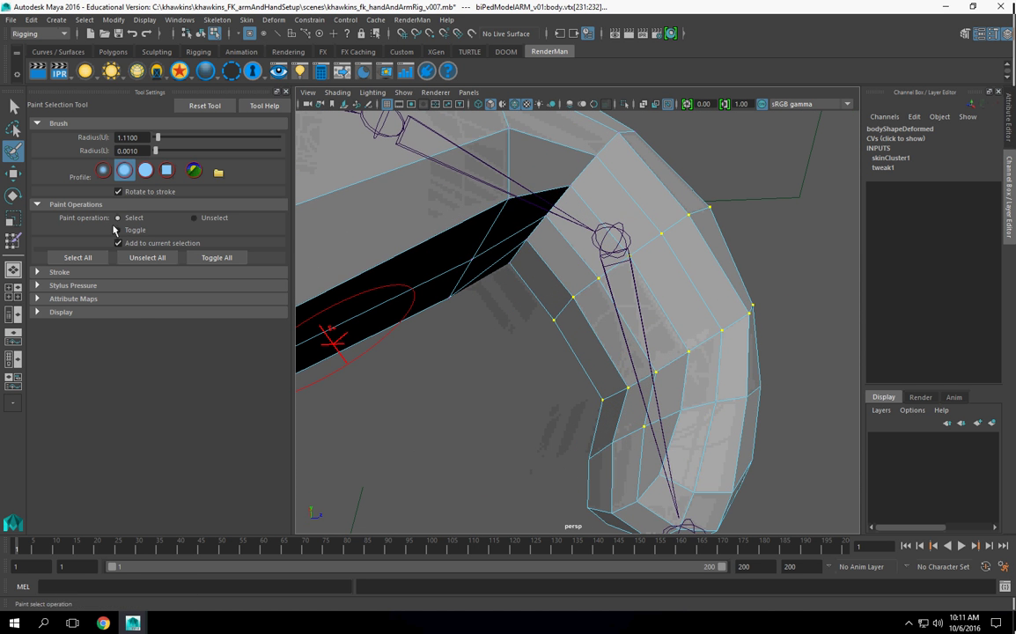
Try the weight hammer on the selected thumb vertices in Paint Skin Weights, and undo it.
left_click(12, 240)
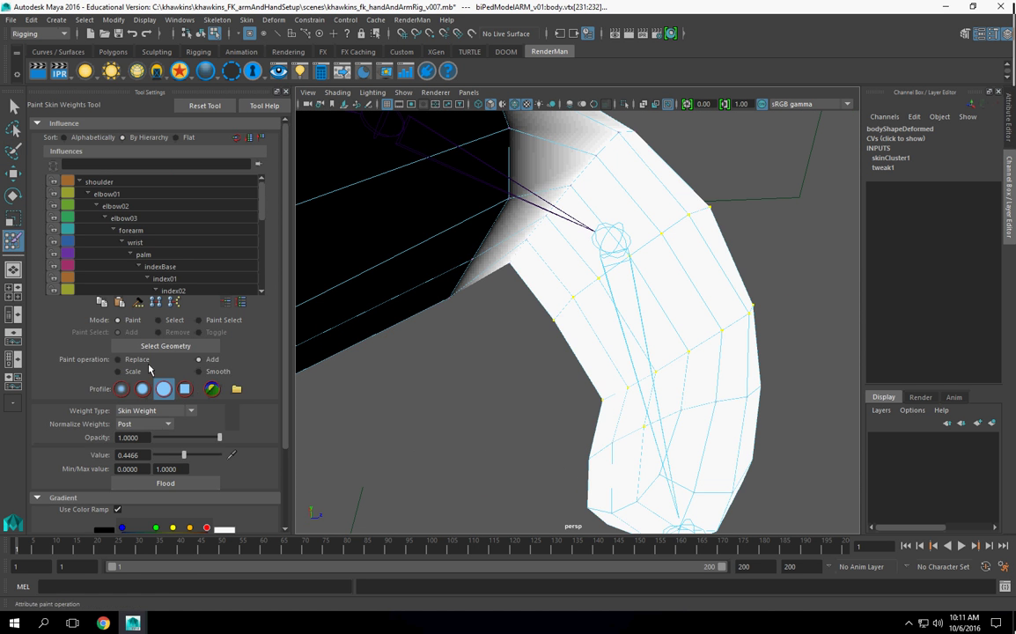
left_click(135, 302)
right_click_drag(614, 331, 514, 336, "alt")
mouse_move(528, 338)
left_mouse_down("alt")
mouse_move(589, 361)
mouse_move(578, 349)
left_mouse_up("alt")
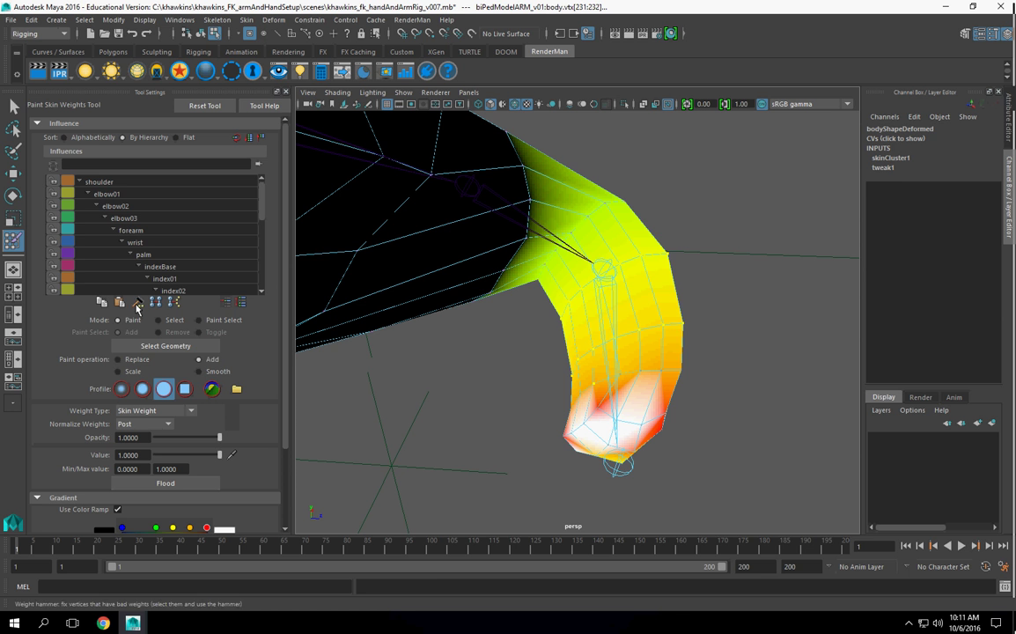
middle_click_drag(586, 413, 532, 444, "alt")
key("ctrl+z")
Open the Component Editor on the selected vertices' smooth skin weights and move it clear of the thumb.
right_click_drag(531, 448, 550, 440, "alt")
key("space")
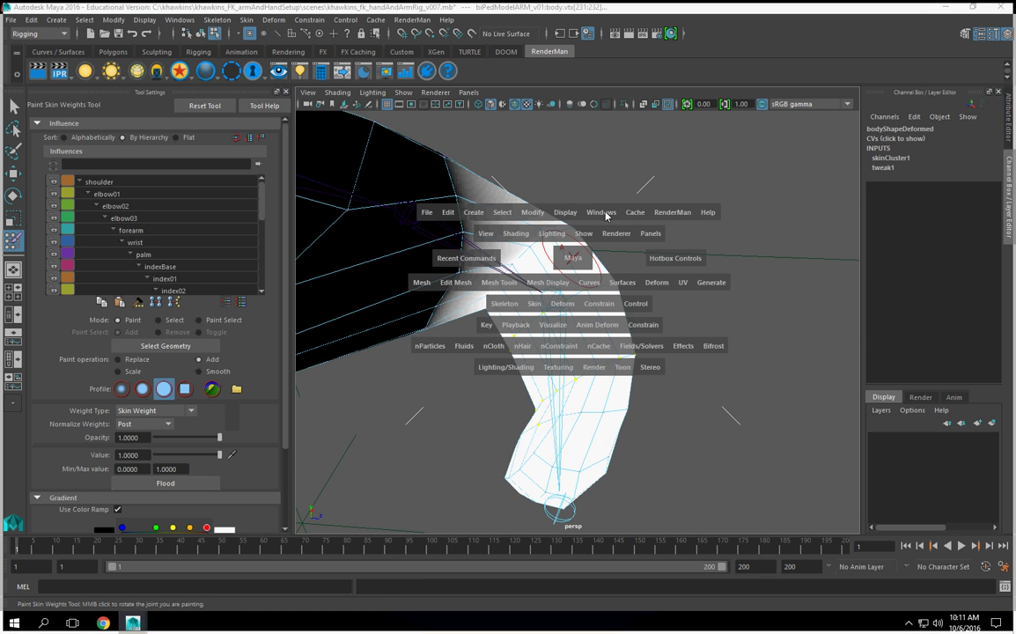
left_click(604, 217)
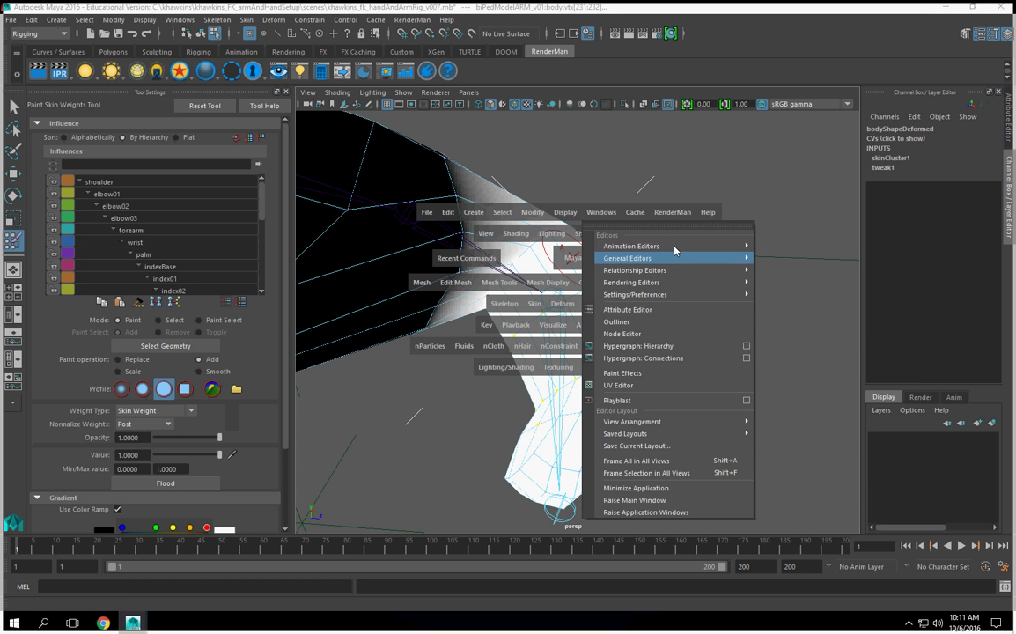
mouse_move(659, 261)
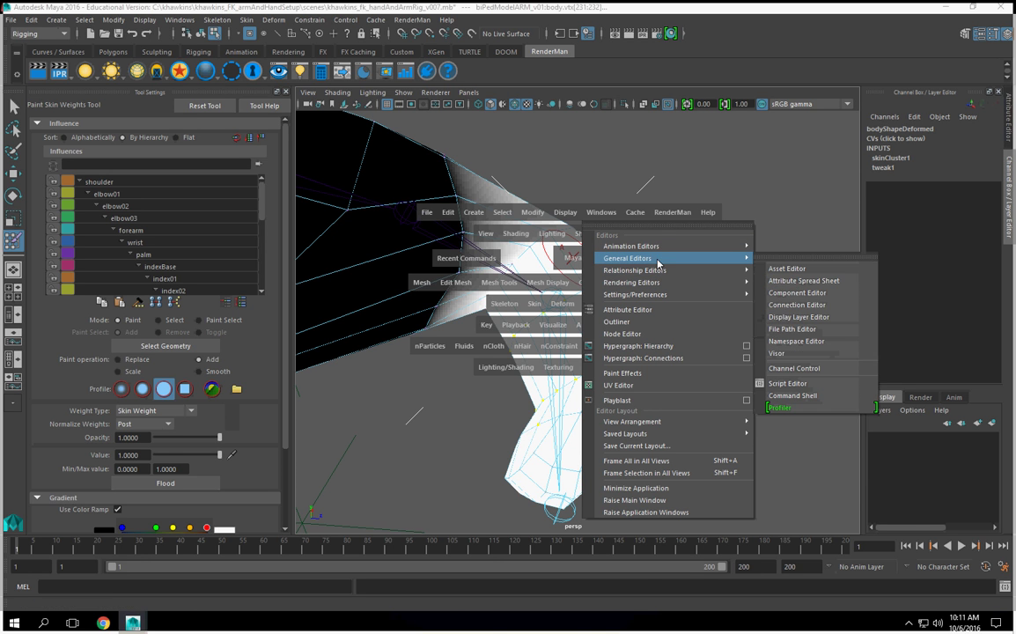
left_click(792, 292)
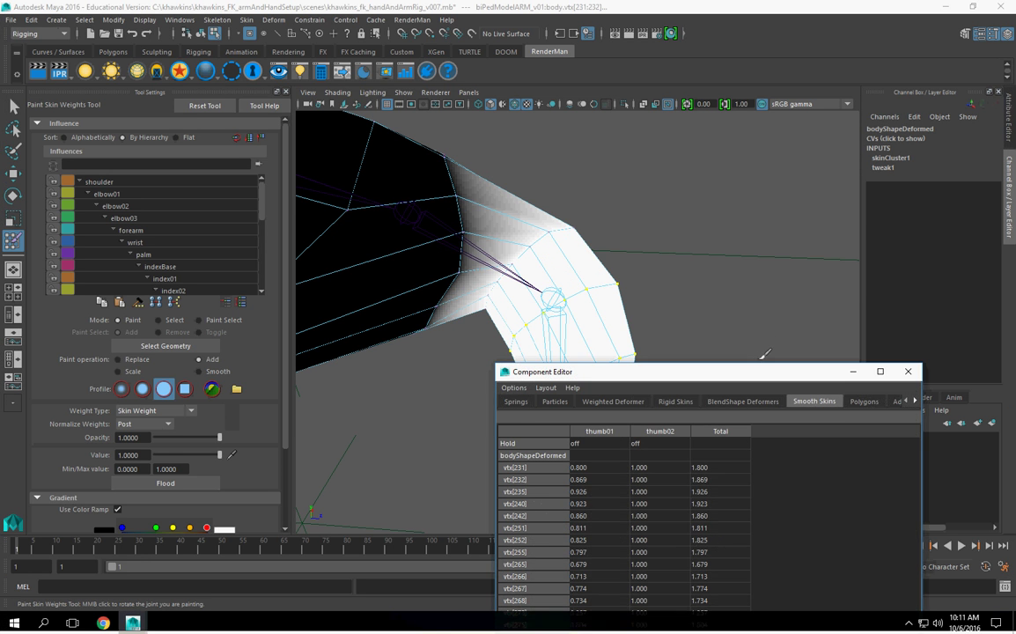
left_click_drag(746, 353, 797, 81)
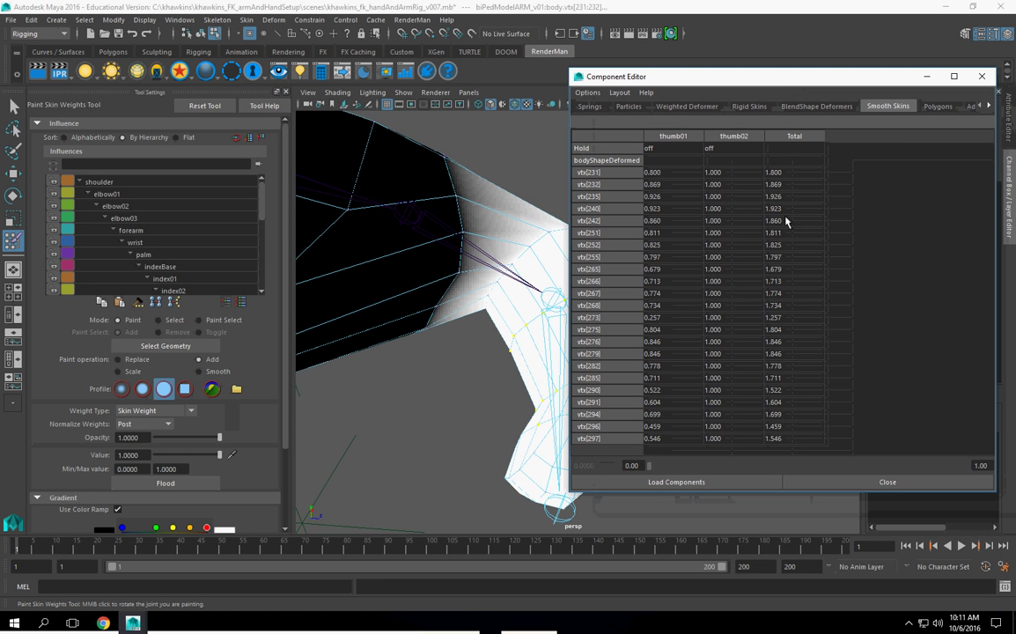
Set the thumb01 weights of all listed vertices, vtx[231] through vtx[297], to 0.
scroll(456, 227, "down", 5)
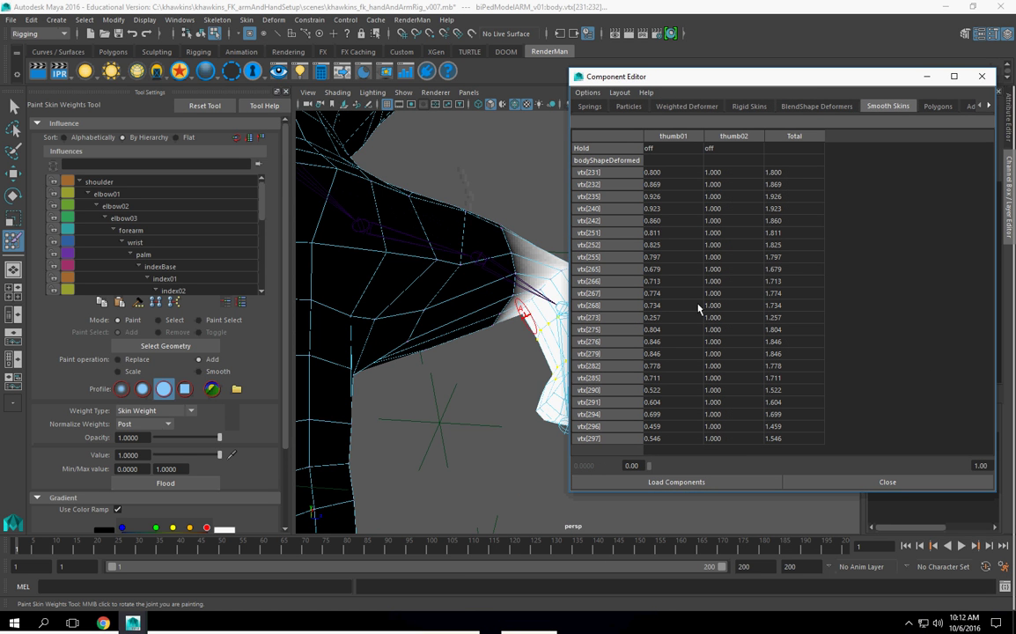
middle_click_drag(444, 290, 370, 285, "alt")
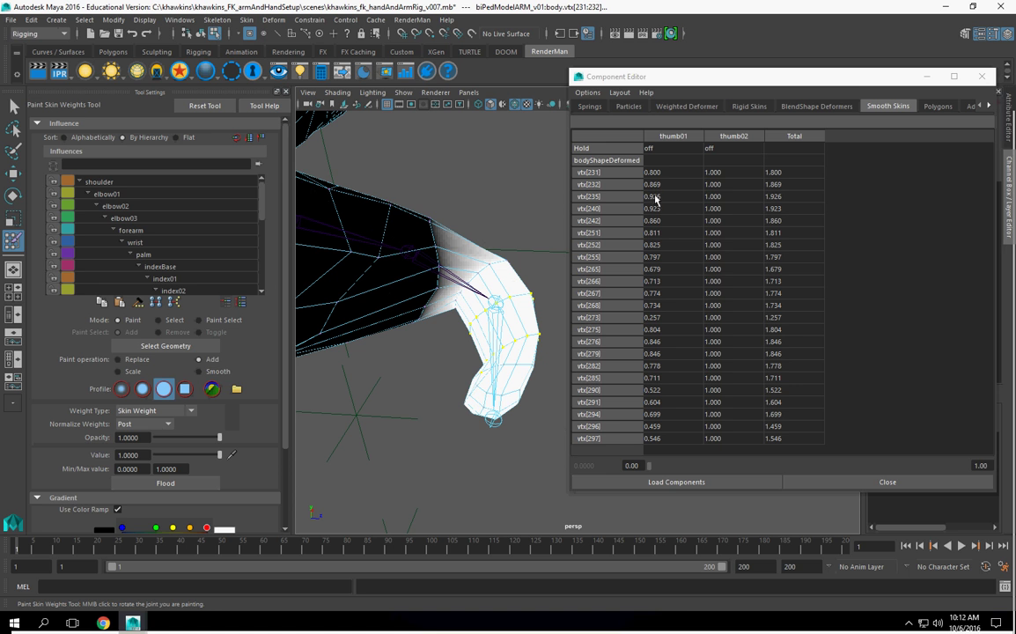
left_click_drag(656, 173, 665, 438)
type("0")
key("Return")
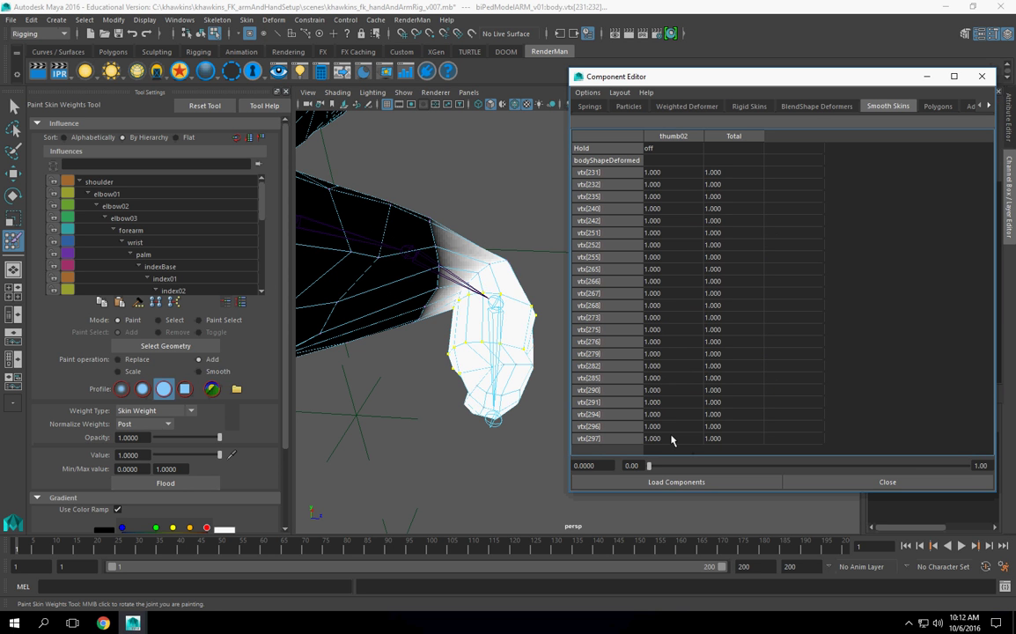
left_click_drag(493, 398, 465, 391, "alt")
right_click_drag(464, 391, 539, 404, "alt")
middle_click_drag(466, 385, 503, 385, "alt")
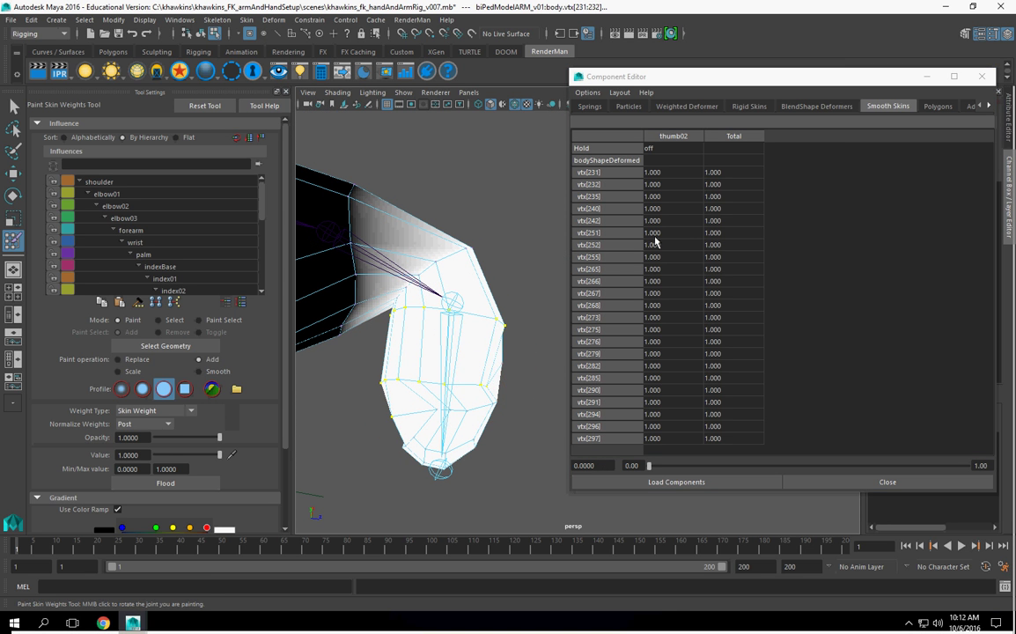
left_click_drag(428, 357, 444, 369, "alt")
mouse_move(447, 269)
middle_mouse_down("alt")
mouse_move(460, 170)
mouse_move(448, 125)
middle_mouse_up("alt")
left_click_drag(449, 232, 398, 249, "alt")
left_click(13, 107)
left_click(491, 429)
key("ctrl+z")
left_click_drag(431, 208, 443, 261, "alt")
Add the missed vertices around the thumb beyond the thumb02 joint to the selection with the Paint Selection Tool.
left_click(13, 152)
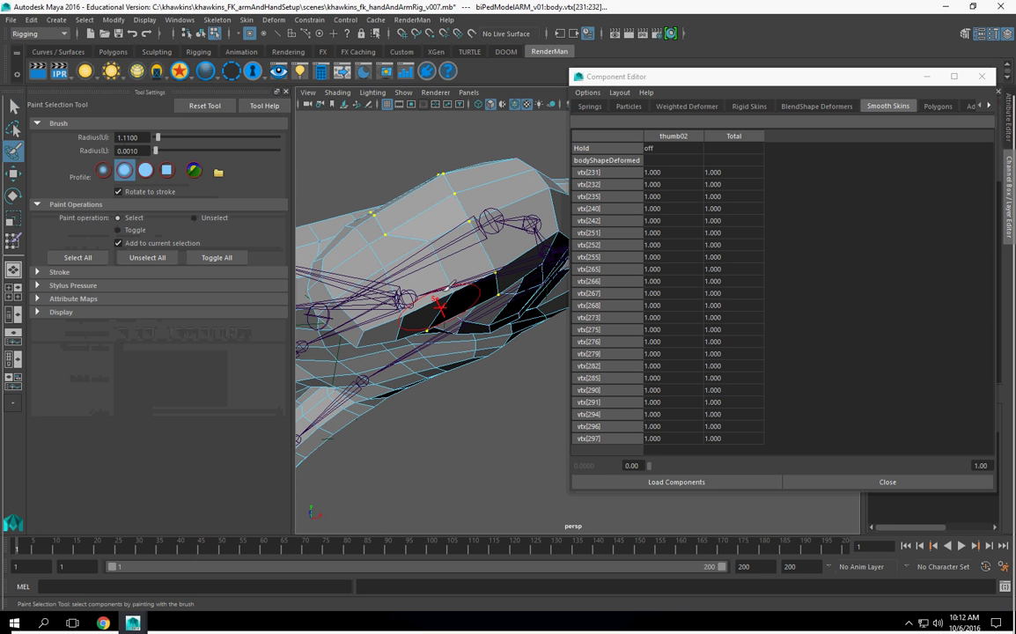
left_click(423, 248)
left_click_drag(442, 325, 476, 268, "alt")
mouse_move(427, 355)
left_mouse_down("alt")
mouse_move(508, 233)
mouse_move(502, 218)
mouse_move(478, 328)
mouse_move(518, 211)
mouse_move(515, 314)
mouse_move(428, 325)
mouse_move(471, 356)
left_mouse_up("alt")
mouse_move(471, 356)
left_mouse_down("alt")
mouse_move(517, 325)
mouse_move(415, 308)
mouse_move(433, 324)
mouse_move(410, 327)
left_mouse_up("alt")
left_click(482, 266)
mouse_move(483, 265)
left_mouse_down("alt")
mouse_move(467, 297)
mouse_move(525, 221)
left_mouse_up("alt")
left_click_drag(437, 215, 473, 197, "alt")
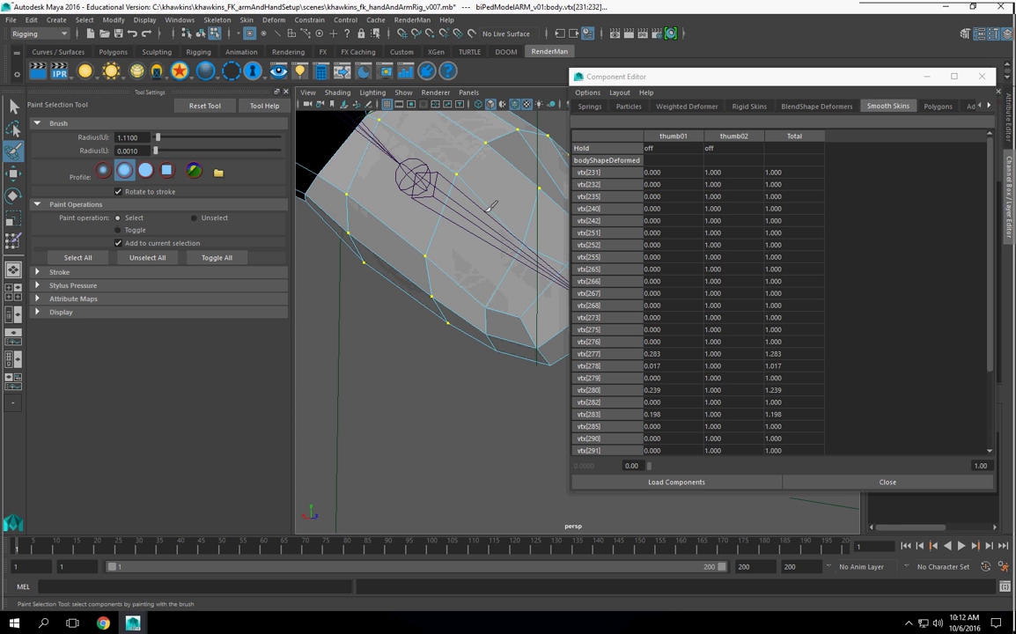
Paint the remaining unselected vertices on the far side of the thumb and beside the thumb02 joint into the selection.
mouse_move(440, 339)
left_mouse_down("alt")
mouse_move(499, 202)
mouse_move(304, 370)
mouse_move(297, 412)
left_mouse_up("alt")
left_click(473, 288)
left_click_drag(374, 302, 392, 278, "alt")
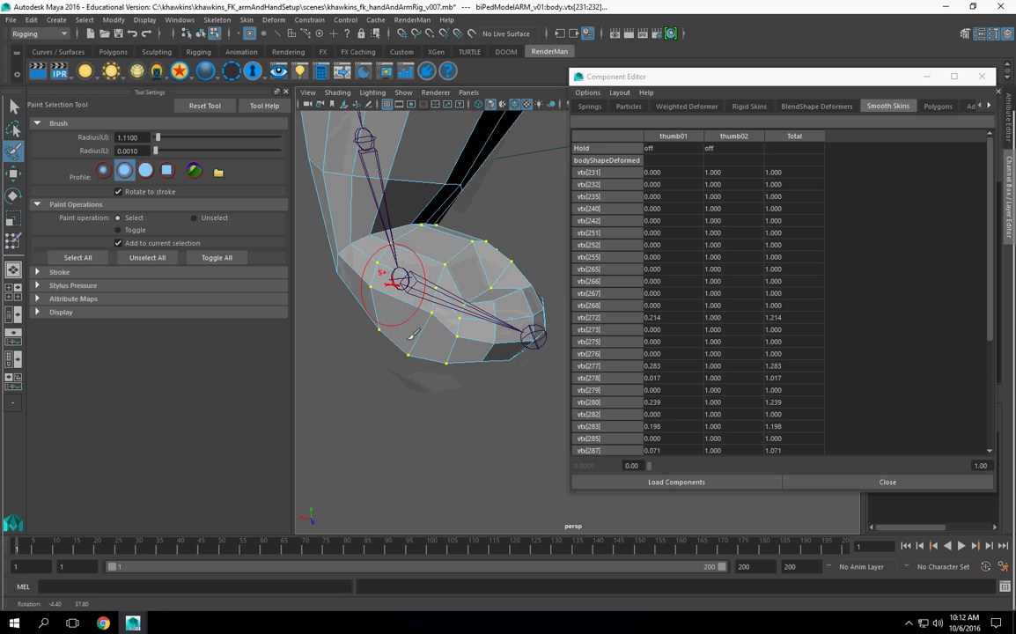
left_click(381, 253)
mouse_move(456, 218)
left_mouse_down("alt")
mouse_move(479, 166)
mouse_move(451, 233)
mouse_move(489, 271)
left_mouse_up("alt")
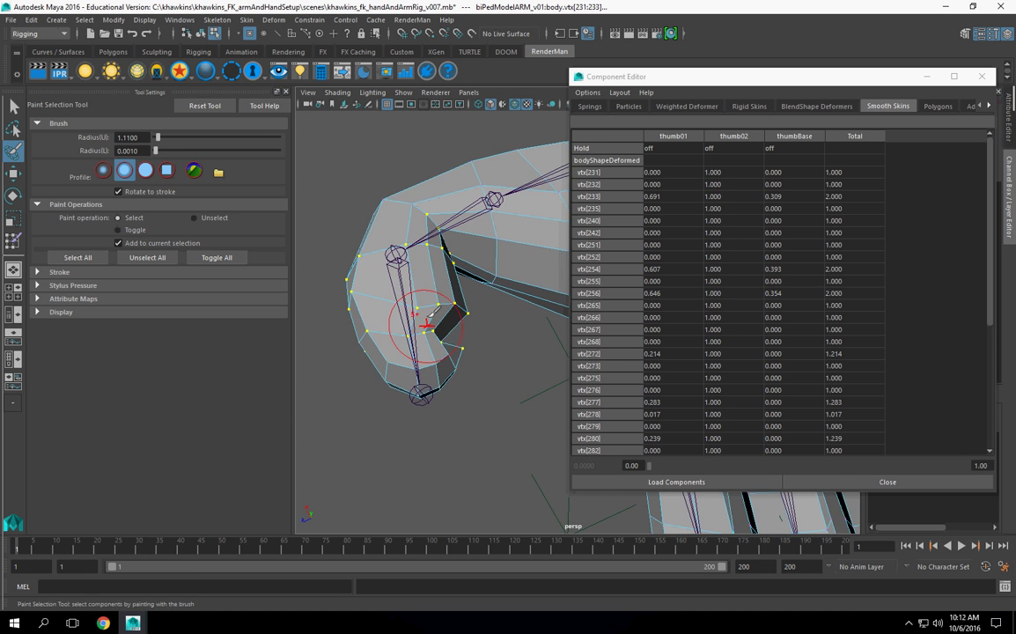
middle_click_drag(490, 270, 447, 371, "alt")
left_click_drag(434, 338, 446, 267)
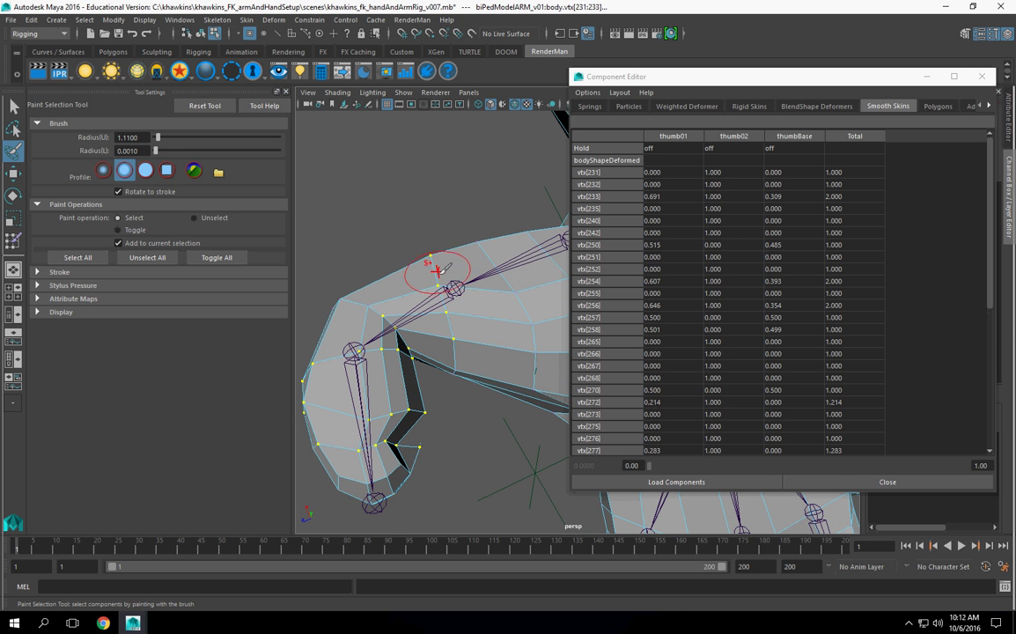
key("ctrl+z")
Move the Component Editor clear of the thumb.
left_click_drag(480, 396, 468, 347, "alt")
middle_click_drag(467, 347, 469, 425, "alt")
left_click_drag(469, 432, 446, 564, "alt")
left_click_drag(442, 200, 300, 365, "alt")
middle_click_drag(299, 366, 145, 394, "alt")
left_click_drag(733, 78, 823, 90)
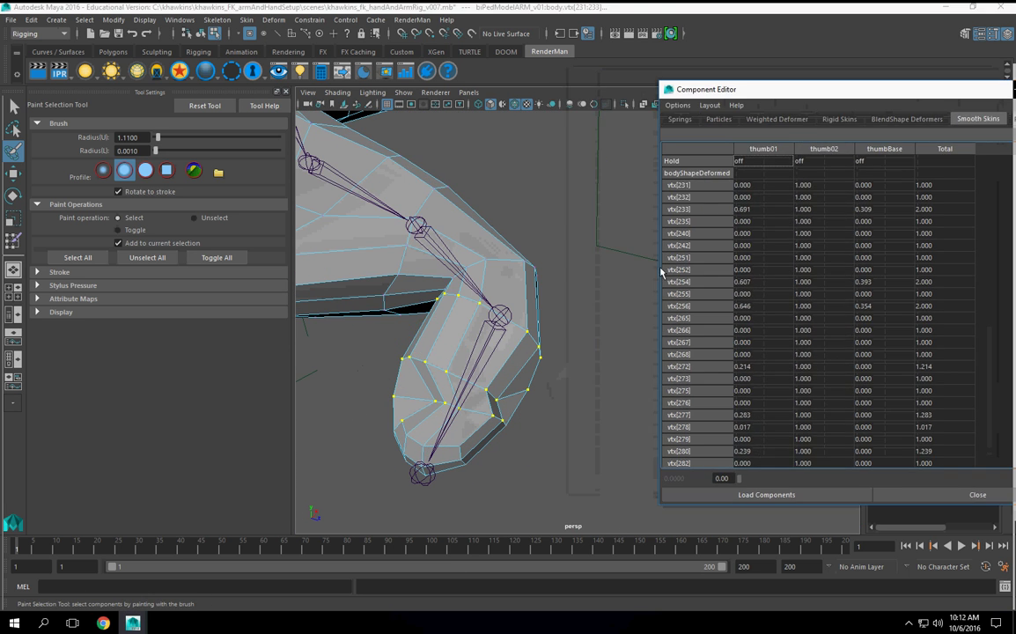
left_click_drag(493, 303, 583, 288, "alt")
middle_click_drag(570, 338, 527, 313, "alt")
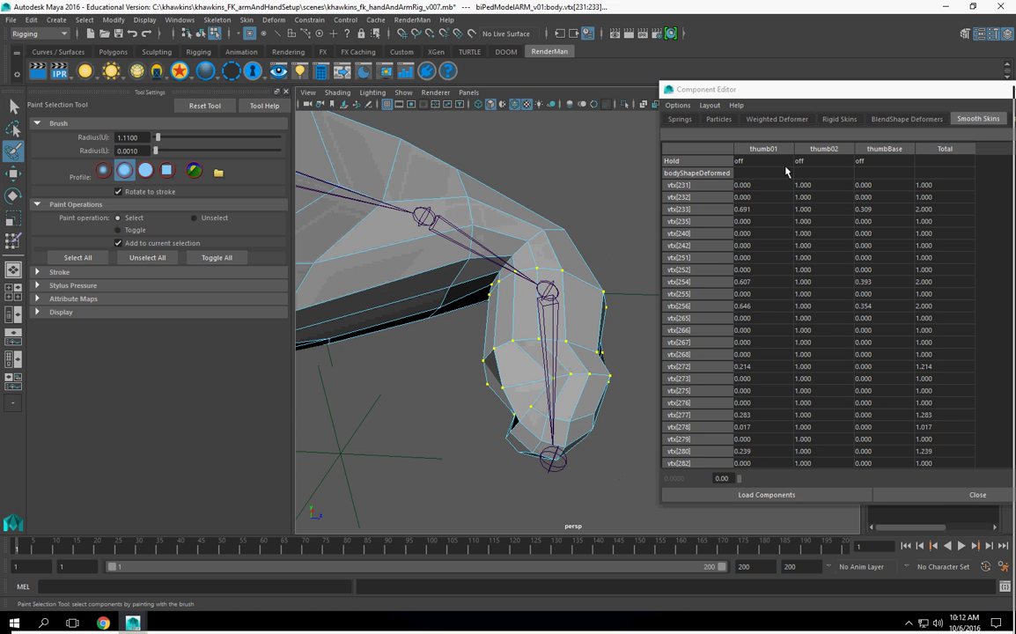
Set the thumb01 weights of the listed vertices from vtx[231] through vtx[282] to 0.
left_click_drag(742, 185, 741, 472)
key("Return")
left_click(758, 461, "shift")
type("0")
key("Return")
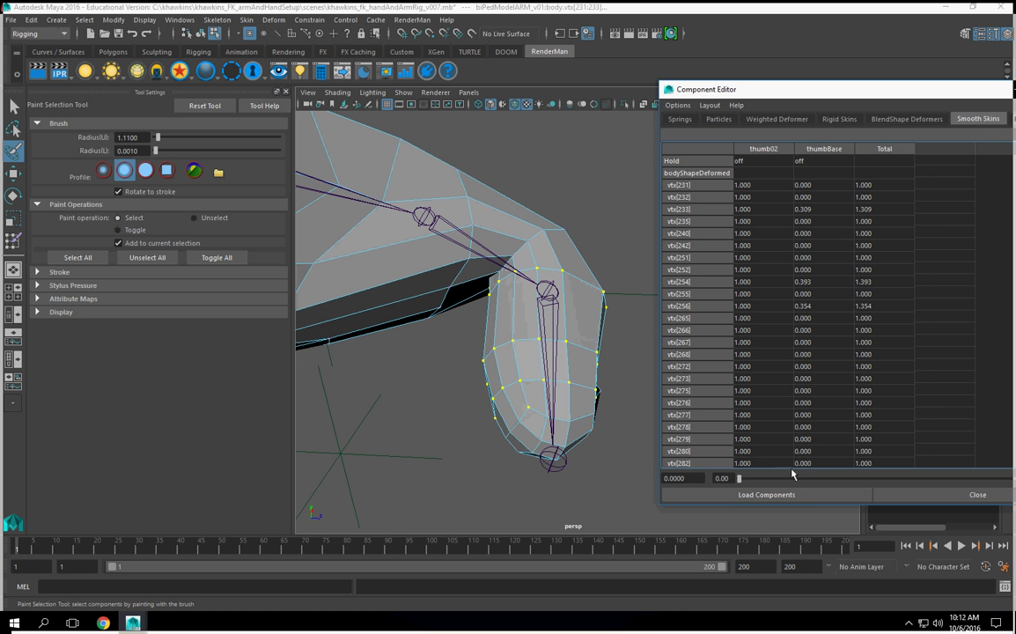
Add the missed vertex on the thumb's underside to the selection and reposition the Component Editor to show more of it.
left_click_drag(632, 393, 563, 390, "alt")
mouse_move(563, 390)
right_mouse_down("alt")
mouse_move(410, 369)
mouse_move(547, 379)
right_mouse_up("alt")
mouse_move(547, 379)
left_mouse_down("alt")
mouse_move(525, 359)
mouse_move(526, 377)
left_mouse_up("alt")
right_click_drag(527, 376, 644, 417, "alt")
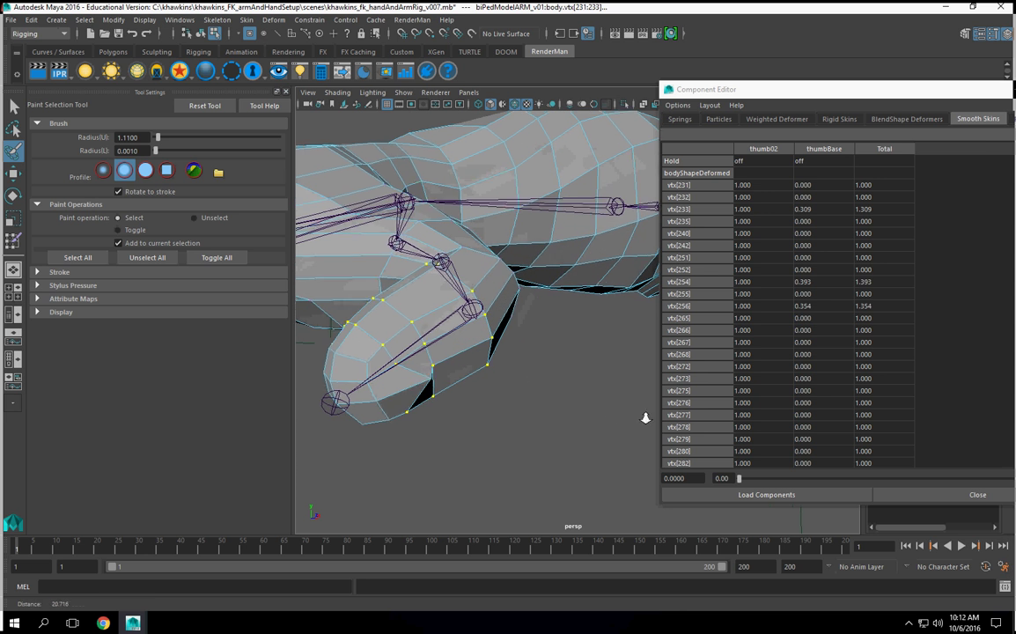
left_click(425, 376)
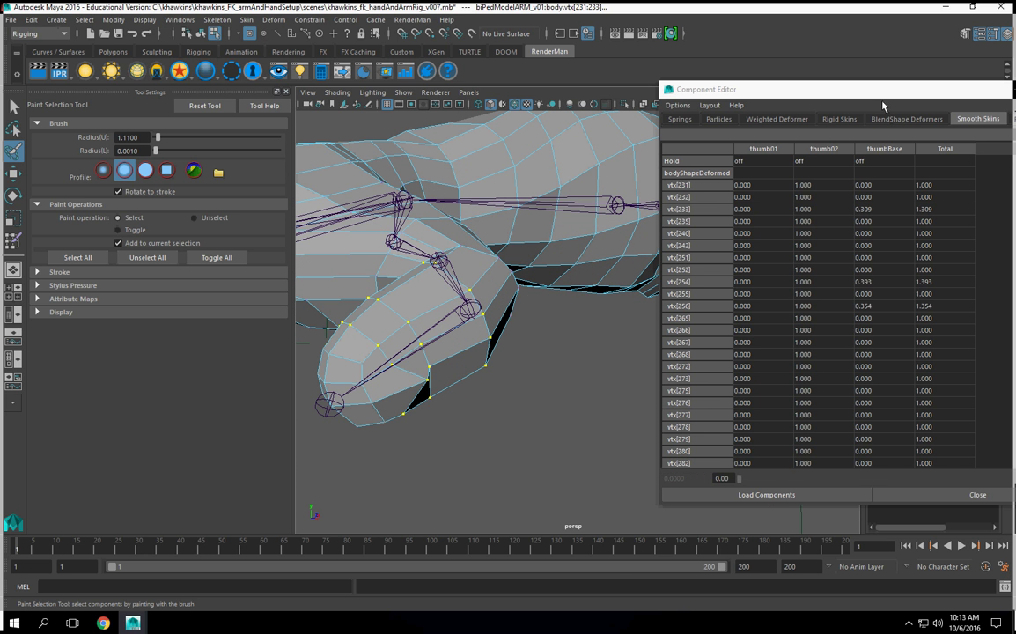
left_click_drag(798, 90, 745, 87)
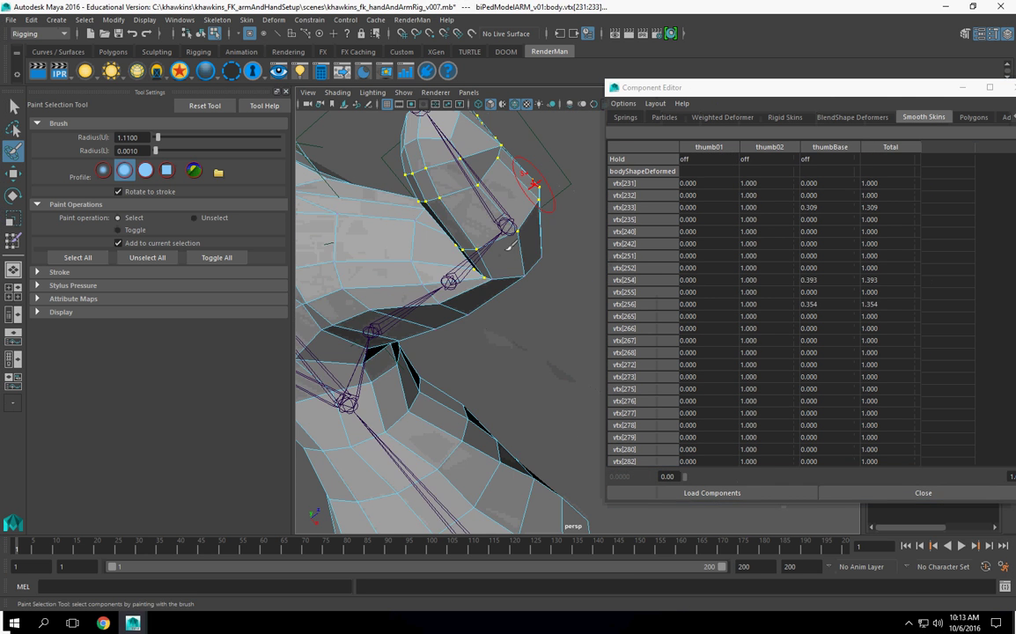
Set the thumbBase and thumb01 weights of the listed vertices, vtx[231] through vtx[282], to 0.
left_click_drag(509, 248, 532, 295, "alt")
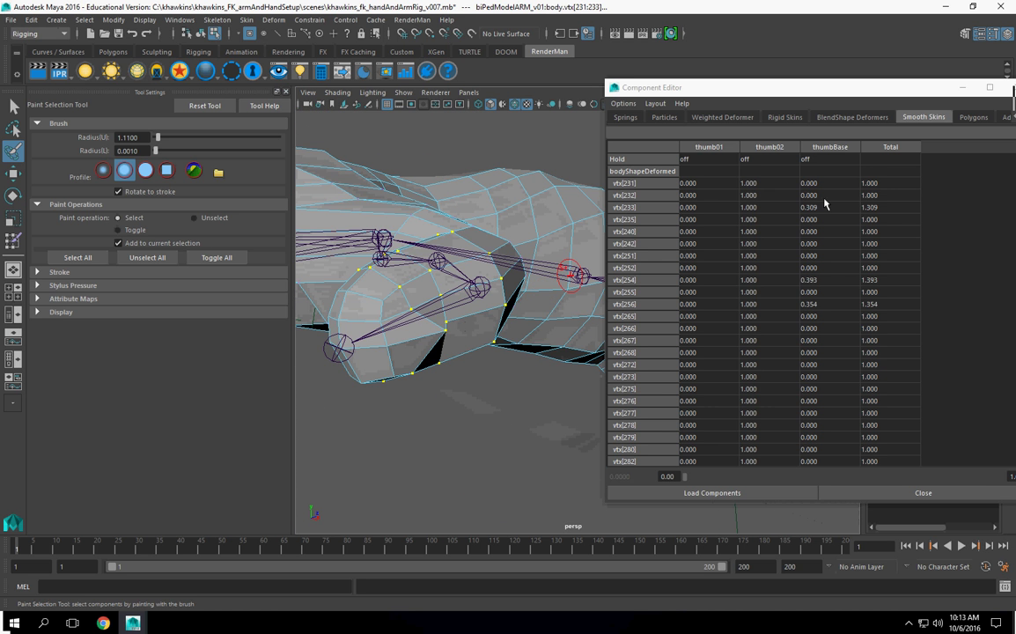
left_click_drag(825, 192, 842, 464)
type("0")
key("Return")
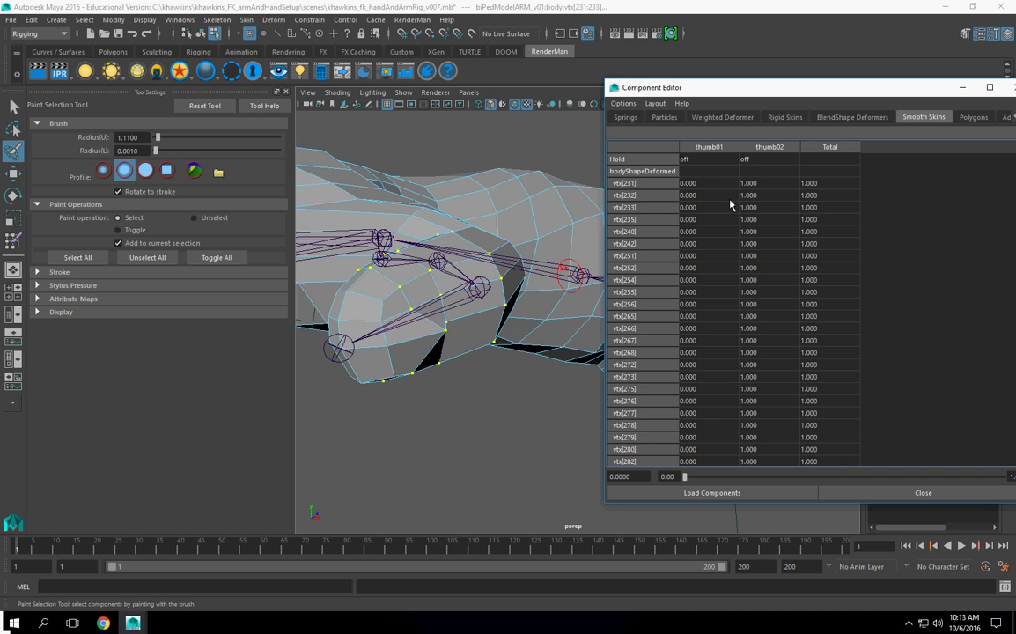
left_click_drag(722, 184, 704, 467)
type("0")
key("Return")
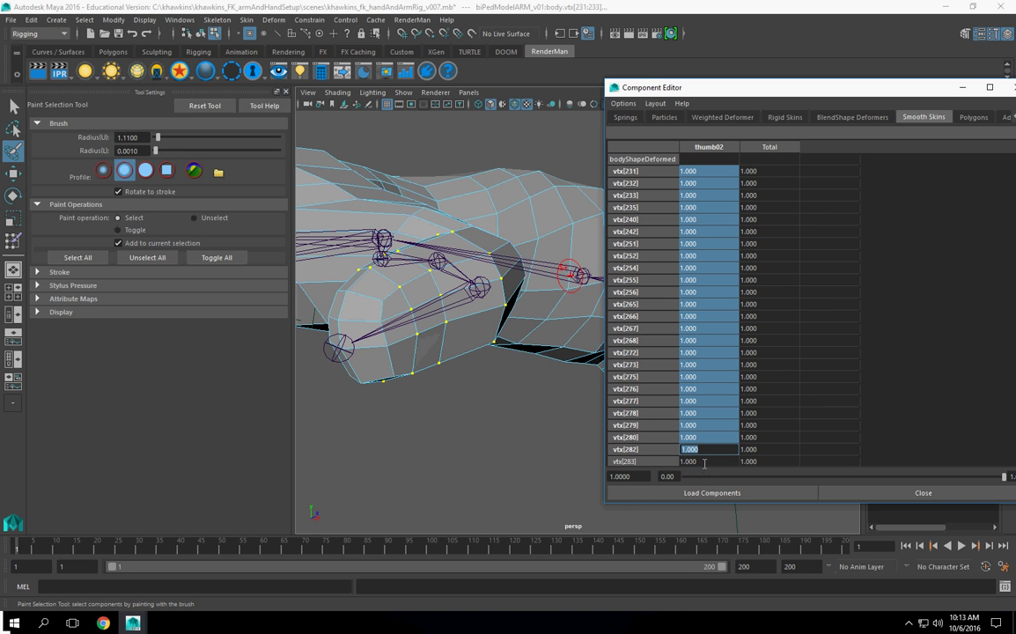
key("Return")
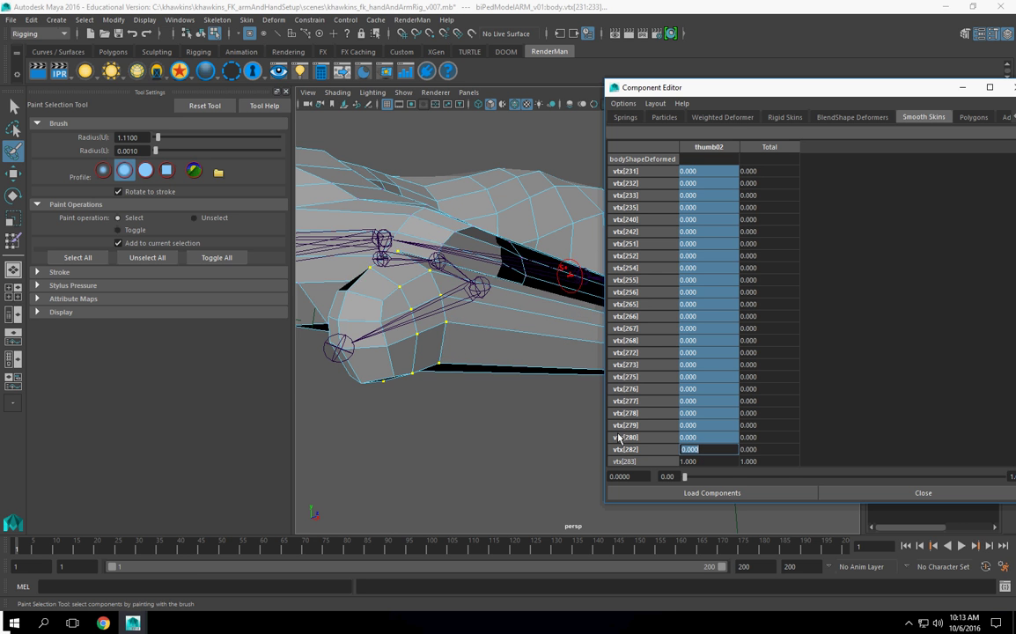
scroll(370, 322, "down", 5)
left_click_drag(369, 322, 396, 378, "alt")
mouse_move(397, 378)
middle_mouse_down("alt")
mouse_move(375, 402)
mouse_move(305, 420)
middle_mouse_up("alt")
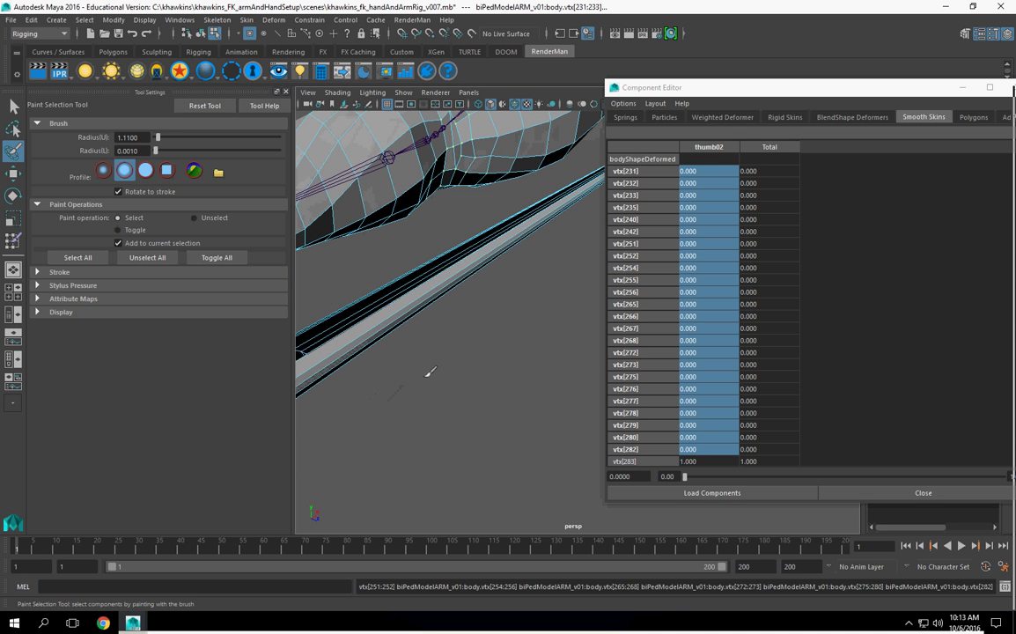
key("ctrl+z")
Close the Component Editor.
middle_click_drag(317, 352, 479, 335, "alt")
scroll(392, 350, "up", 5)
middle_click_drag(356, 419, 504, 338, "alt")
left_click_drag(504, 338, 443, 367, "alt")
left_click_drag(915, 93, 683, 94)
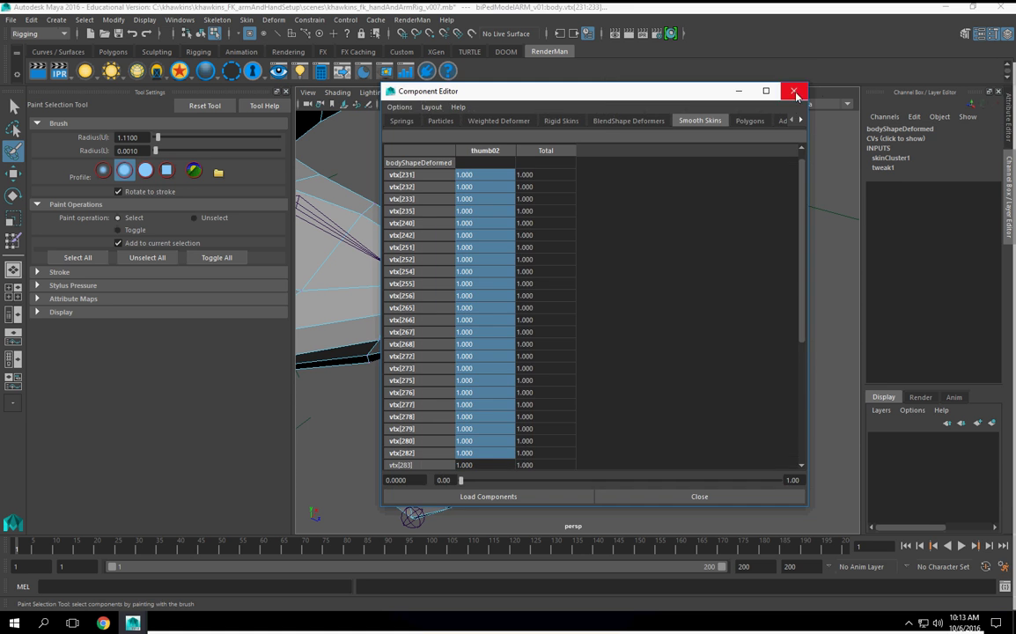
left_click(767, 88)
Return the arm mesh to object selection and activate the Paint Skin Weights Tool with the Smooth operation.
left_click(15, 108)
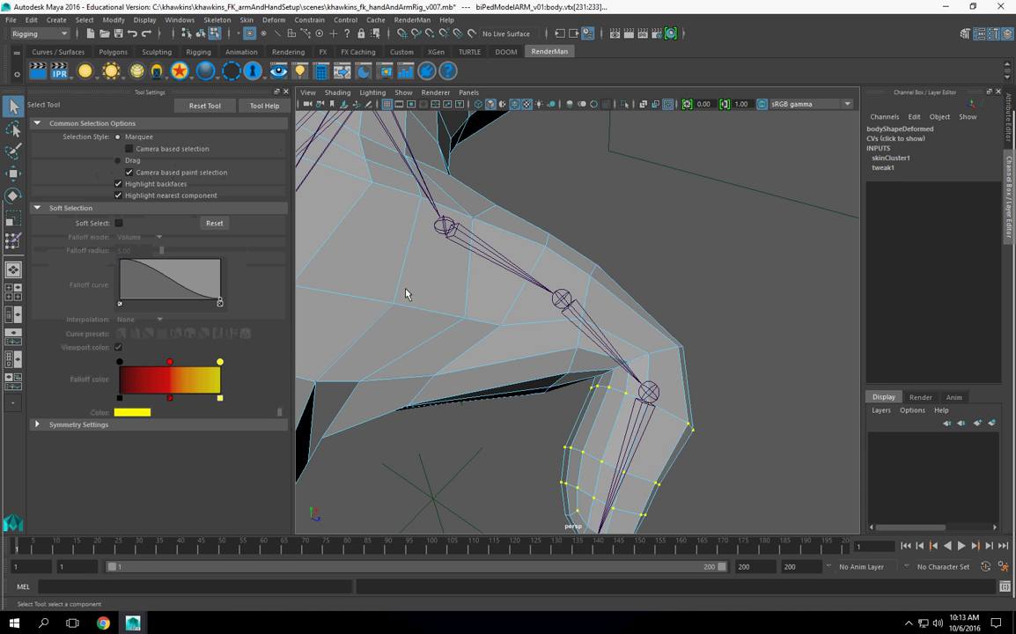
key("F8")
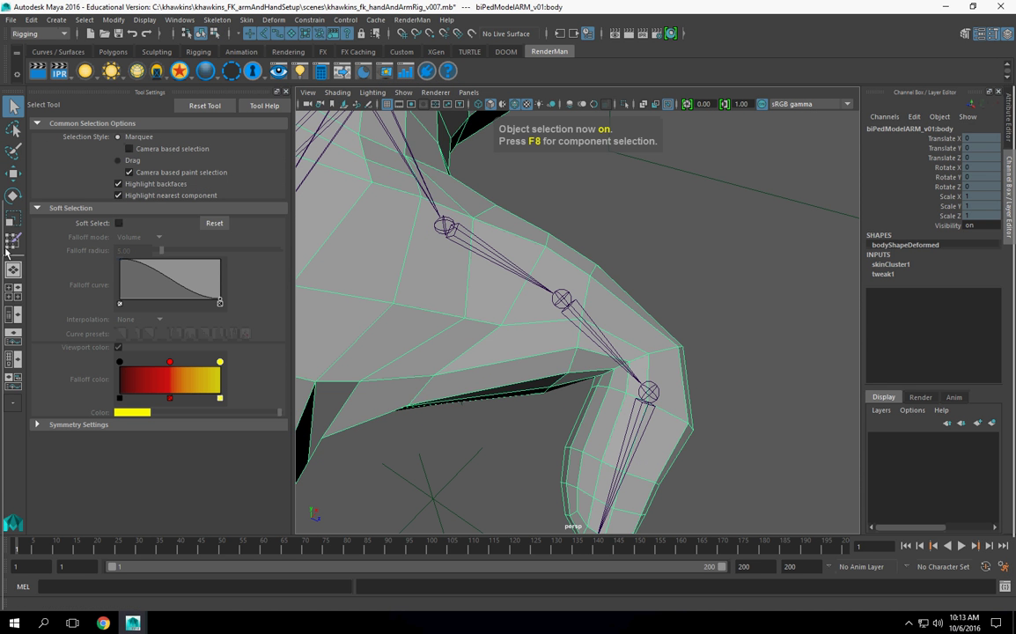
left_click(12, 241)
left_click_drag(694, 429, 630, 440, "alt")
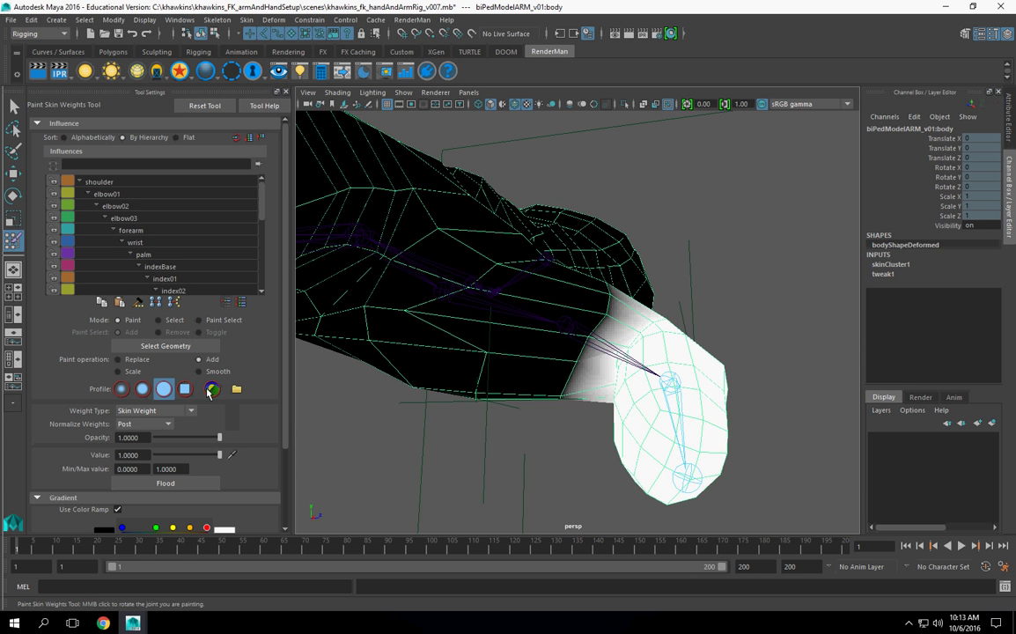
left_click(213, 374)
Smooth the thumb02 influence's weights around the thumb's last joint with a flood and brush strokes.
scroll(531, 443, "up", 4)
scroll(204, 248, "down", 2)
scroll(203, 244, "up", 2)
scroll(205, 245, "down", 6)
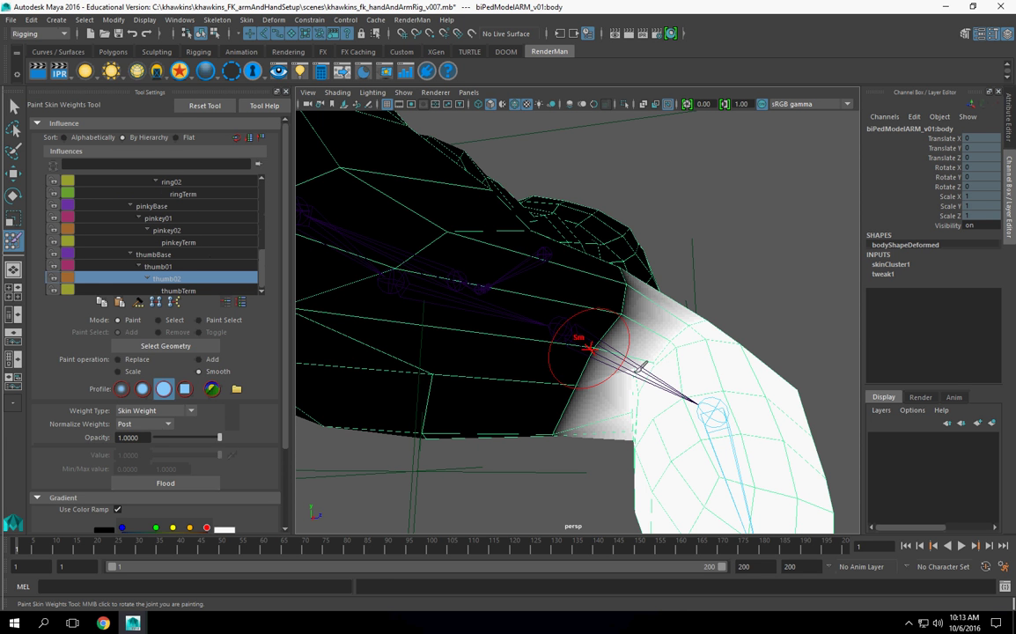
left_click_drag(653, 366, 645, 386)
left_click(164, 485)
left_click_drag(835, 347, 731, 371, "alt")
mouse_move(717, 330)
left_mouse_down()
mouse_move(623, 440)
mouse_move(585, 435)
mouse_move(607, 397)
left_mouse_up()
Switch to the thumb01 influence and smooth its weights where it meets the thumb02 joint, including the inner crease.
right_click_drag(584, 340, 586, 307)
mouse_move(591, 318)
left_mouse_down("alt")
mouse_move(636, 359)
mouse_move(628, 396)
mouse_move(576, 398)
left_mouse_up("alt")
mouse_move(591, 403)
left_mouse_down("alt")
mouse_move(678, 410)
mouse_move(687, 352)
mouse_move(457, 371)
mouse_move(431, 343)
left_mouse_up("alt")
mouse_move(703, 349)
left_mouse_down()
mouse_move(692, 348)
mouse_move(683, 429)
left_mouse_up()
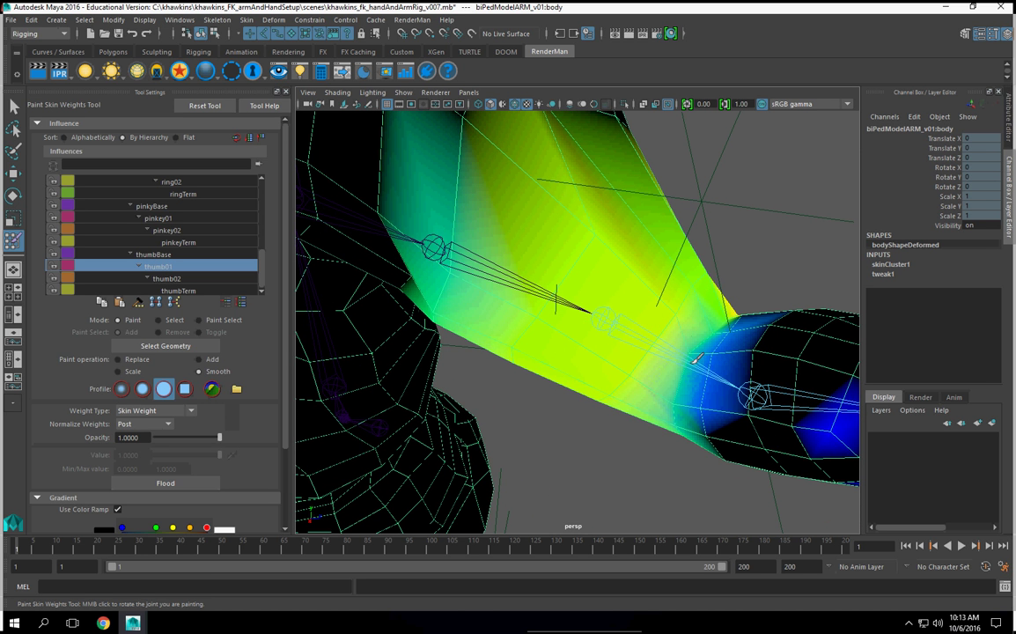
mouse_move(729, 316)
left_mouse_down("alt")
mouse_move(707, 384)
mouse_move(728, 371)
mouse_move(721, 410)
mouse_move(612, 424)
mouse_move(617, 399)
mouse_move(649, 410)
mouse_move(674, 370)
mouse_move(708, 363)
mouse_move(641, 340)
mouse_move(697, 301)
mouse_move(680, 352)
left_mouse_up("alt")
mouse_move(664, 389)
left_mouse_down("alt")
mouse_move(673, 461)
mouse_move(603, 421)
left_mouse_up("alt")
scroll(603, 421, "down", 5)
scroll(603, 421, "up", 4)
middle_click_drag(603, 421, 658, 447, "alt")
mouse_move(664, 454)
left_mouse_down("alt")
mouse_move(679, 442)
mouse_move(659, 446)
mouse_move(548, 365)
left_mouse_up("alt")
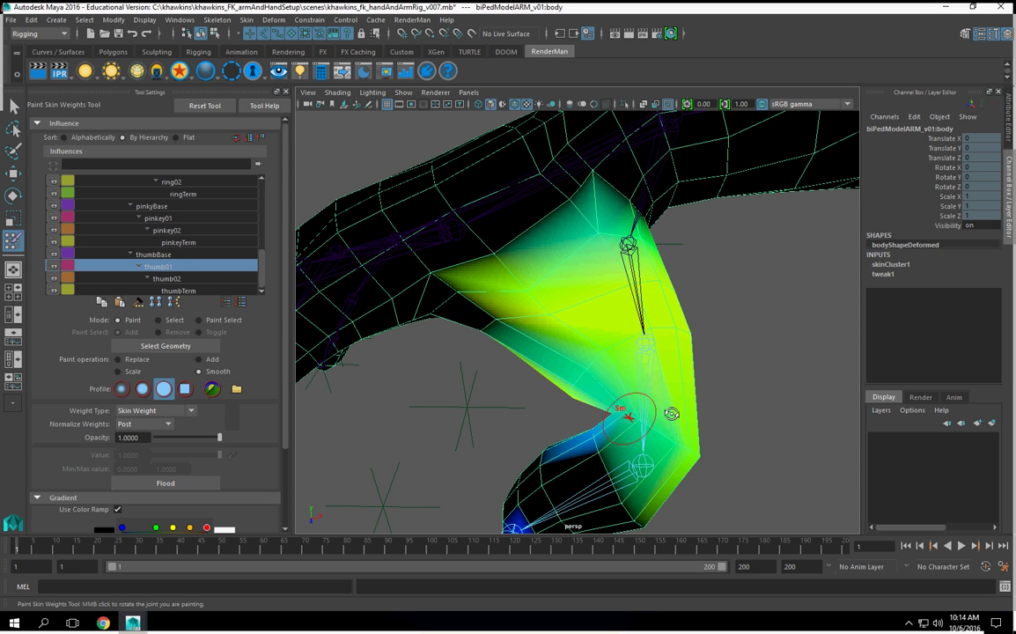
left_click_drag(672, 413, 722, 391, "alt")
left_click_drag(662, 370, 626, 421)
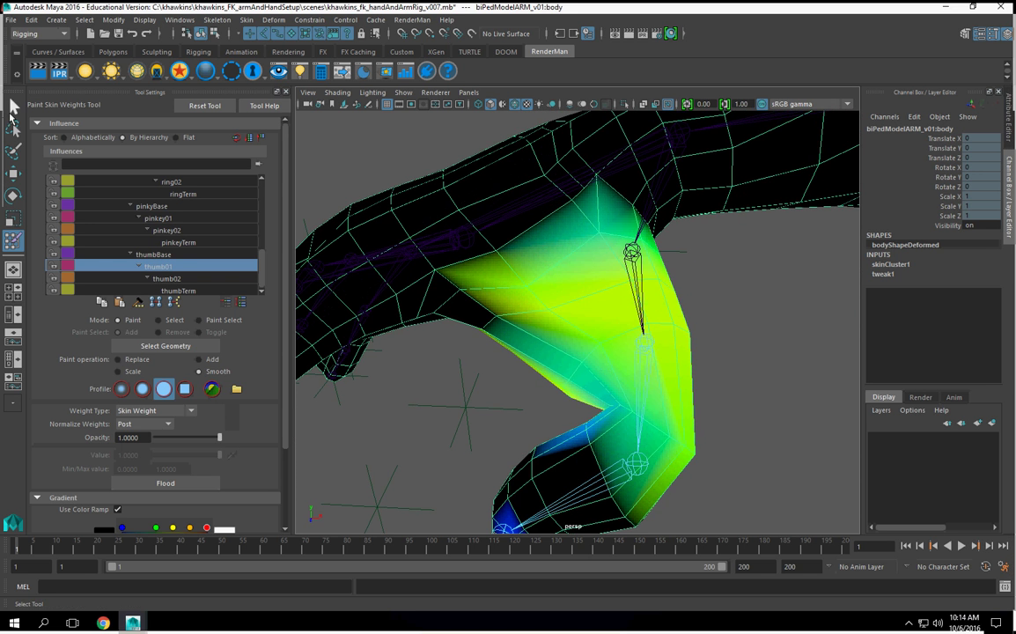
Select the thumb02 joint and set its Rotate Y to 0.
left_click(12, 111)
scroll(440, 438, "down", 4)
left_click(609, 402)
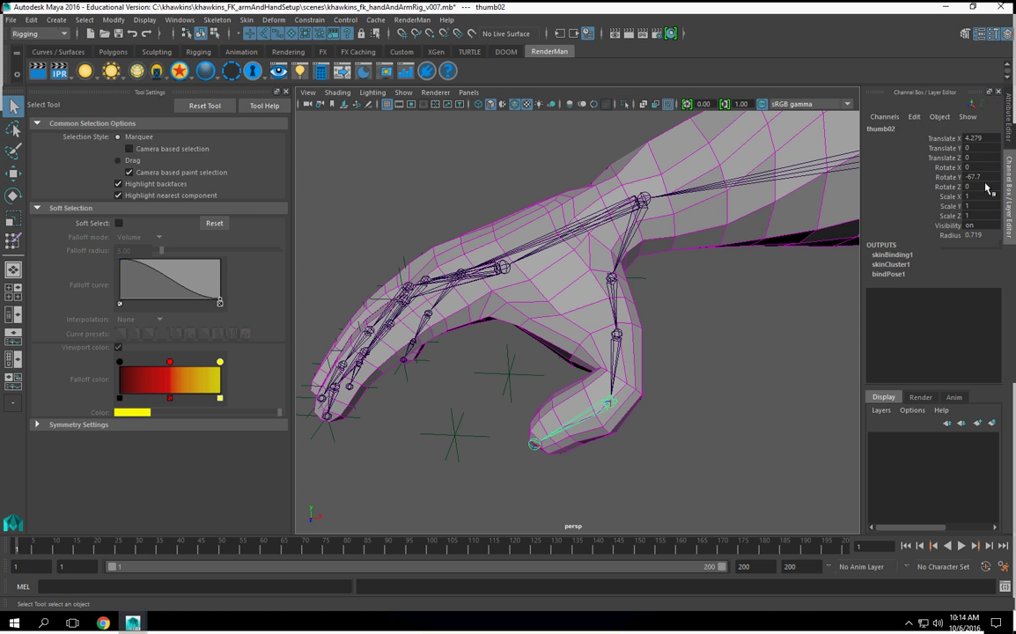
type("0")
key("Return")
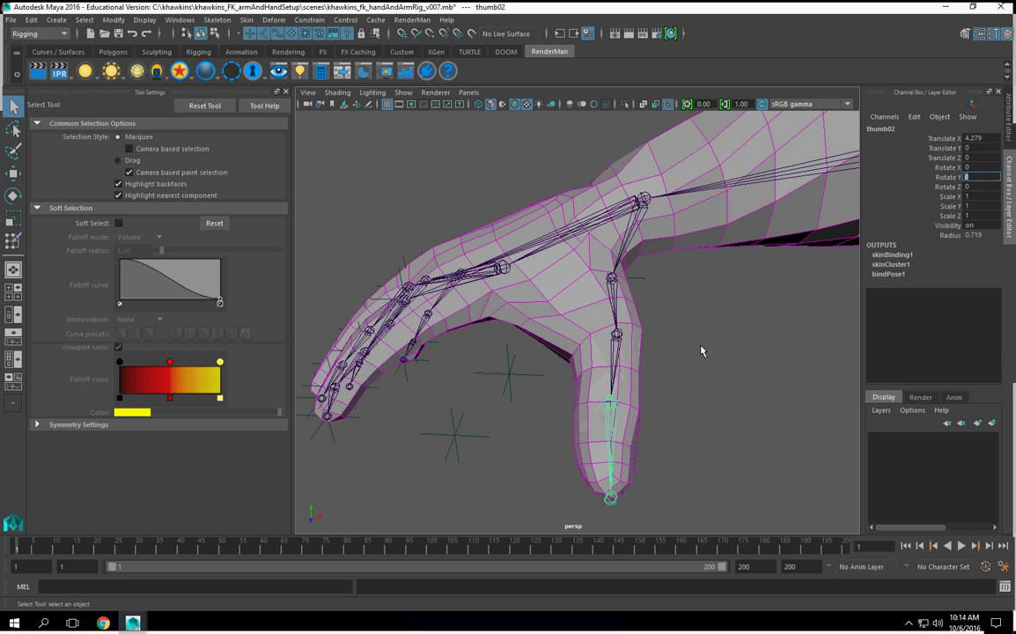
Rotate the thumbBase joint in Y to test the thumb's deformation, undo the last rotation, and clear the selection.
left_click(616, 308)
left_click(948, 177)
middle_click_drag(665, 304, 572, 348)
left_click_drag(572, 348, 568, 374, "alt")
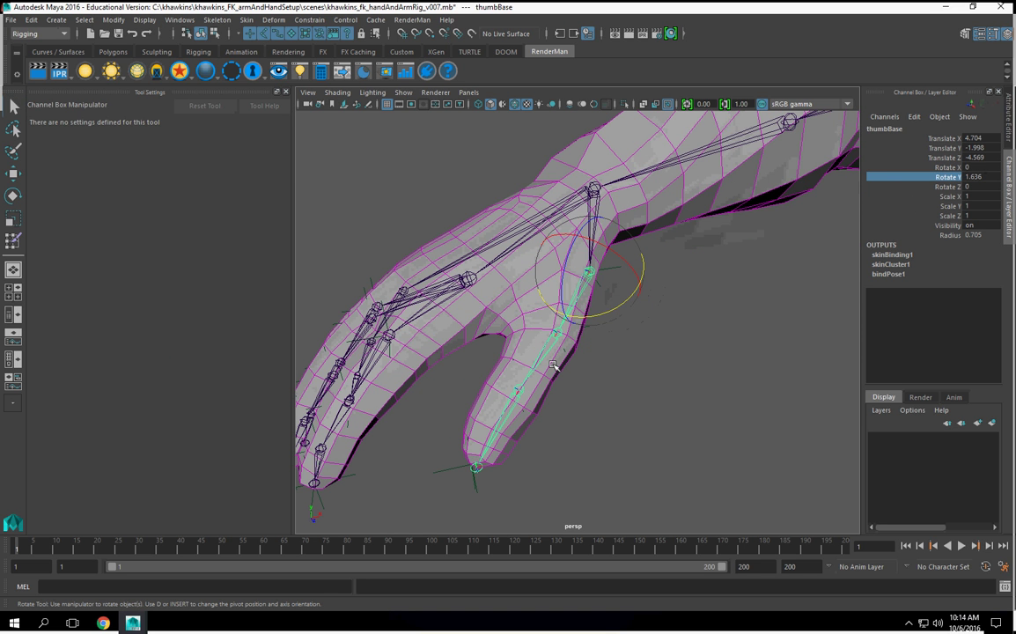
left_click(547, 358)
left_click(542, 354)
mouse_move(756, 295)
middle_mouse_down()
mouse_move(682, 302)
mouse_move(771, 304)
middle_mouse_up()
key("ctrl+z")
left_click(601, 438)
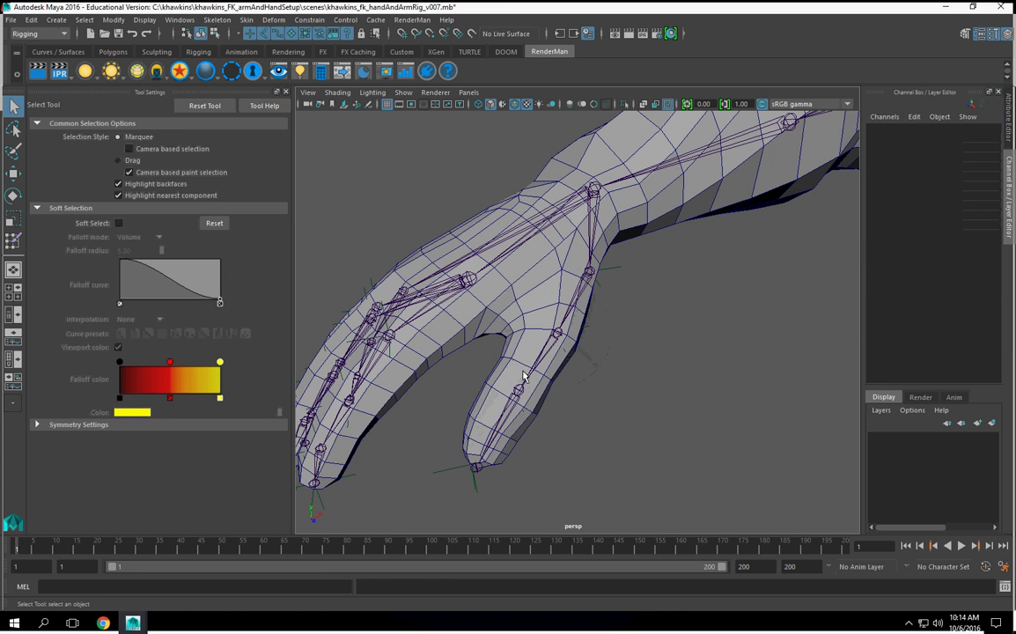
Rotate the thumb02 joint in Y to bend the thumb tip toward the palm as a deformation test.
left_click(511, 402)
left_click(946, 178)
middle_click_drag(637, 342, 755, 354)
right_click_drag(755, 354, 806, 343, "alt")
middle_click_drag(661, 392, 734, 356, "alt")
left_click_drag(734, 355, 679, 376, "alt")
Test the thumb01 joint by rotating it in Y to about 24.9, and reset its Rotate Y to 0.
left_click(621, 292)
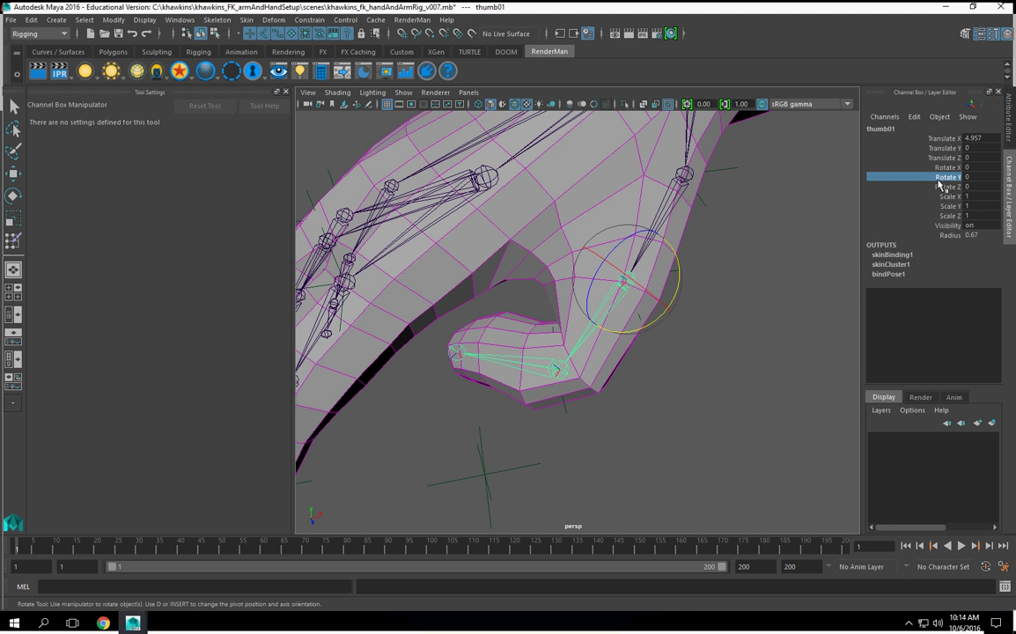
middle_click_drag(841, 246, 886, 280)
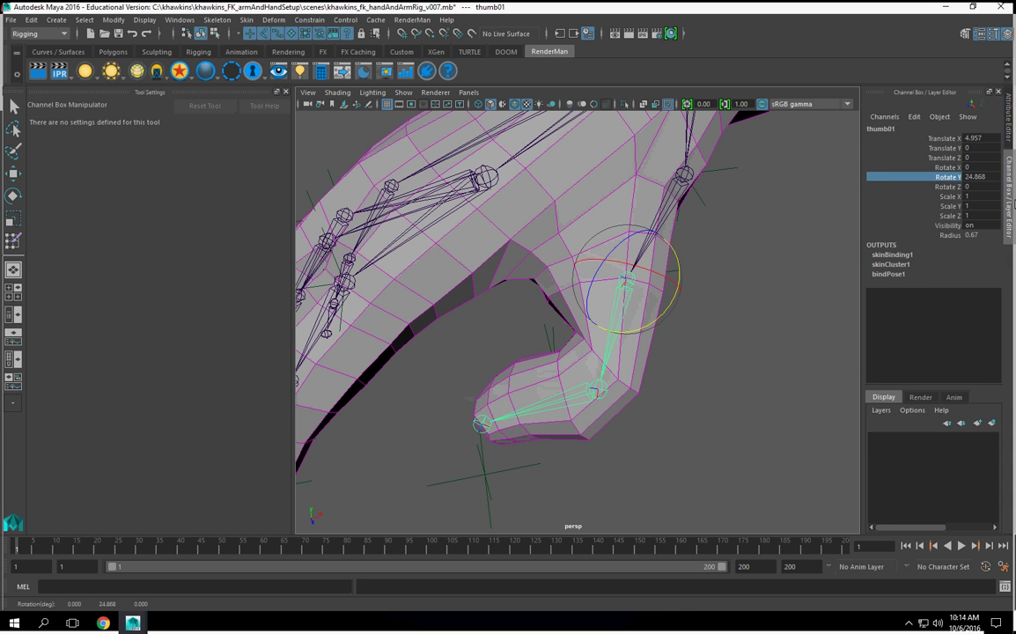
type("0")
key("Return")
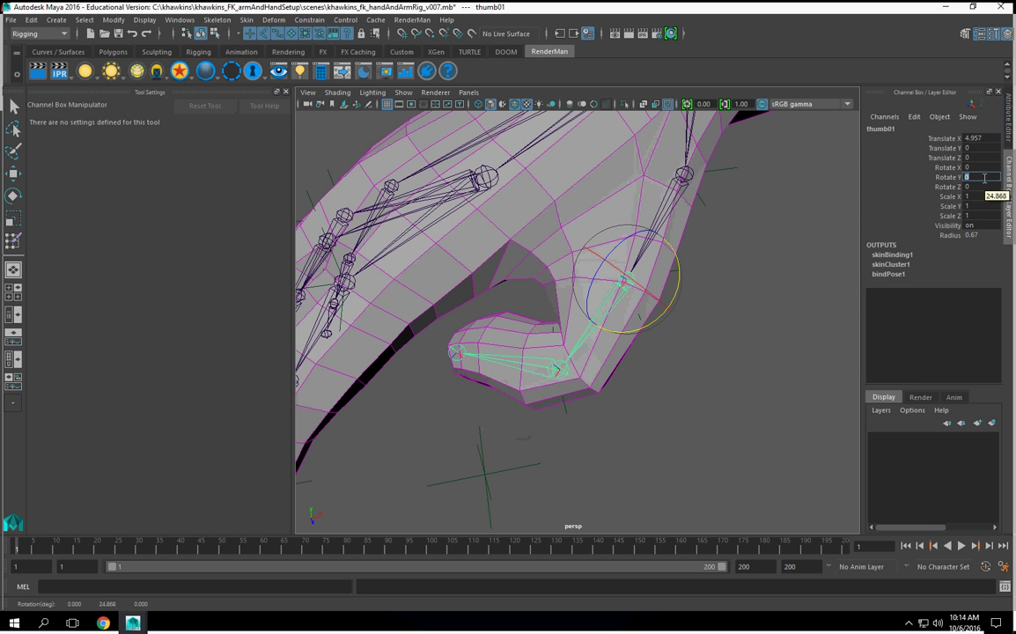
Straighten the thumb tip by setting the thumb02 joint's Rotate Y back to 0.
key("q")
left_click(526, 363)
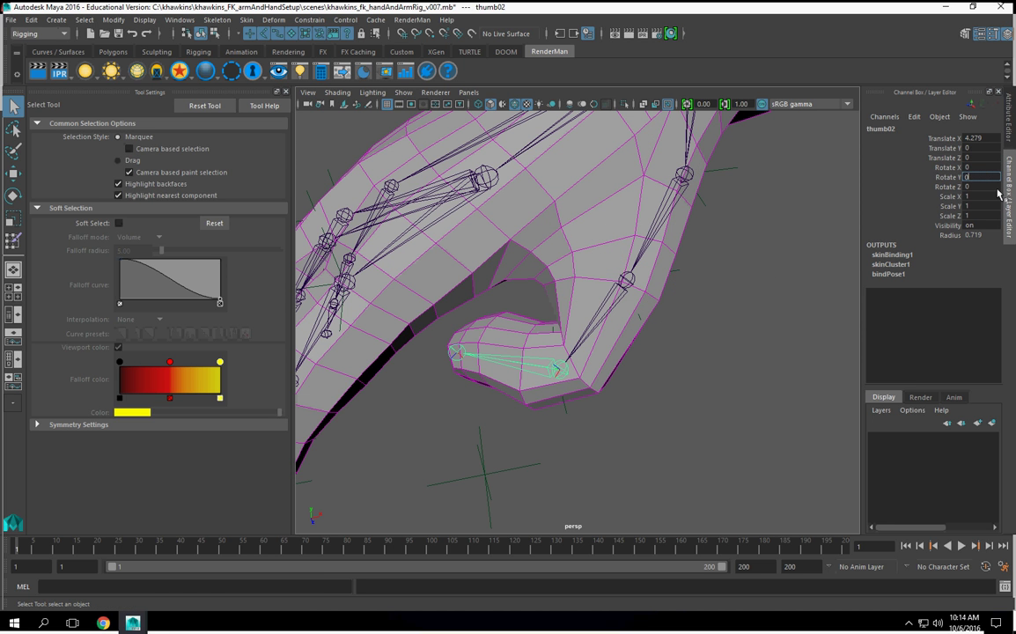
type("0")
key("Return")
Examine the straightened thumb and the surrounding hand mesh from several angles for deformation problems.
left_click_drag(679, 312, 705, 319, "alt")
middle_click_drag(705, 319, 732, 344, "alt")
left_click_drag(732, 344, 705, 349, "alt")
middle_click_drag(705, 350, 639, 361, "alt")
left_click_drag(639, 361, 612, 358, "alt")
middle_click_drag(703, 356, 646, 389, "alt")
left_click_drag(645, 389, 789, 351, "alt")
scroll(675, 419, "down", 2)
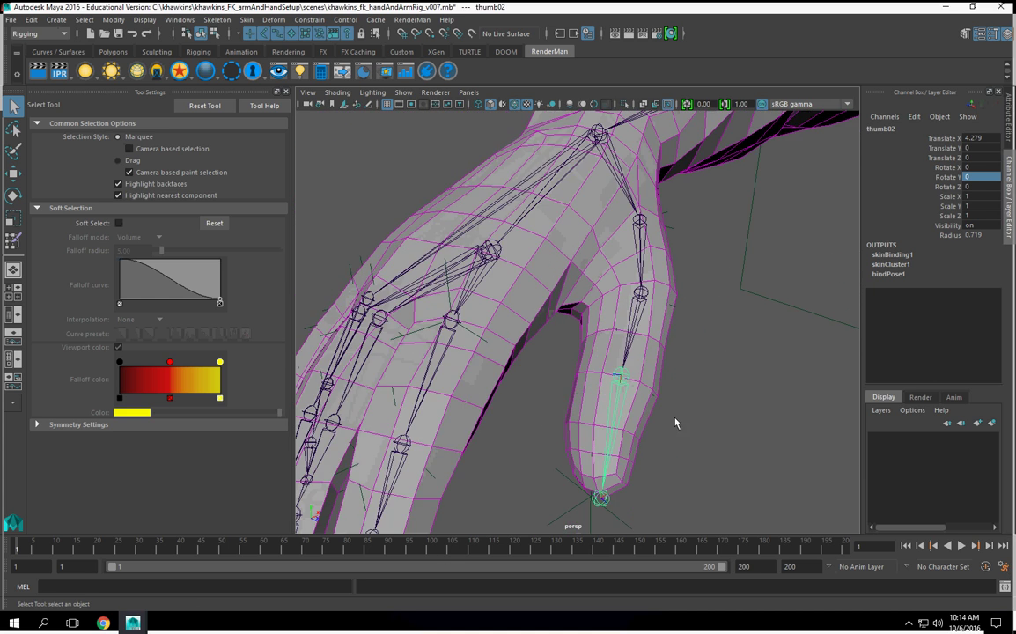
left_click_drag(703, 451, 601, 419, "alt")
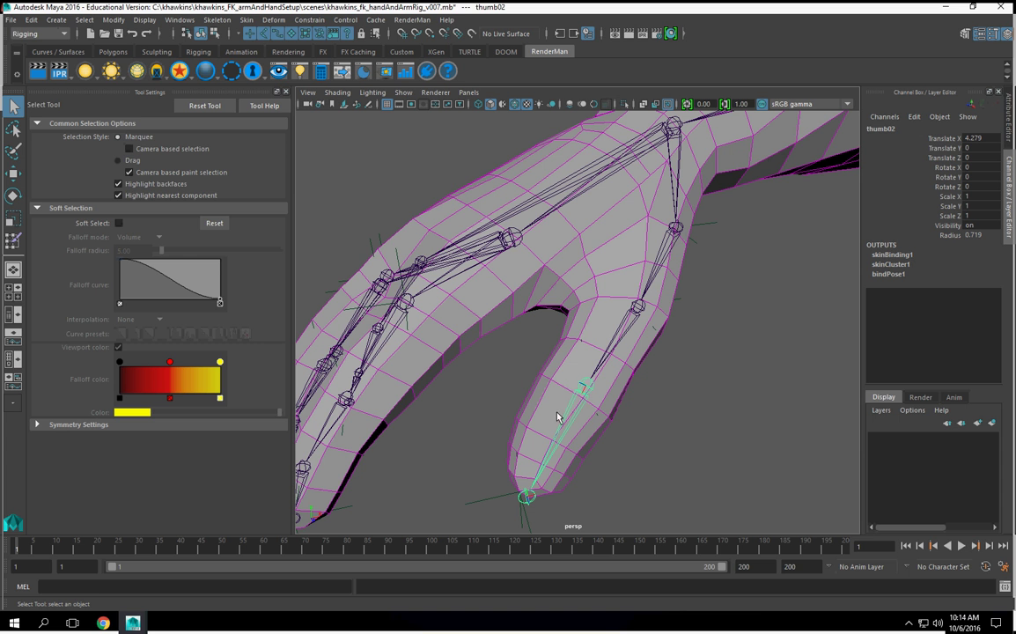
left_click_drag(576, 404, 686, 390, "alt")
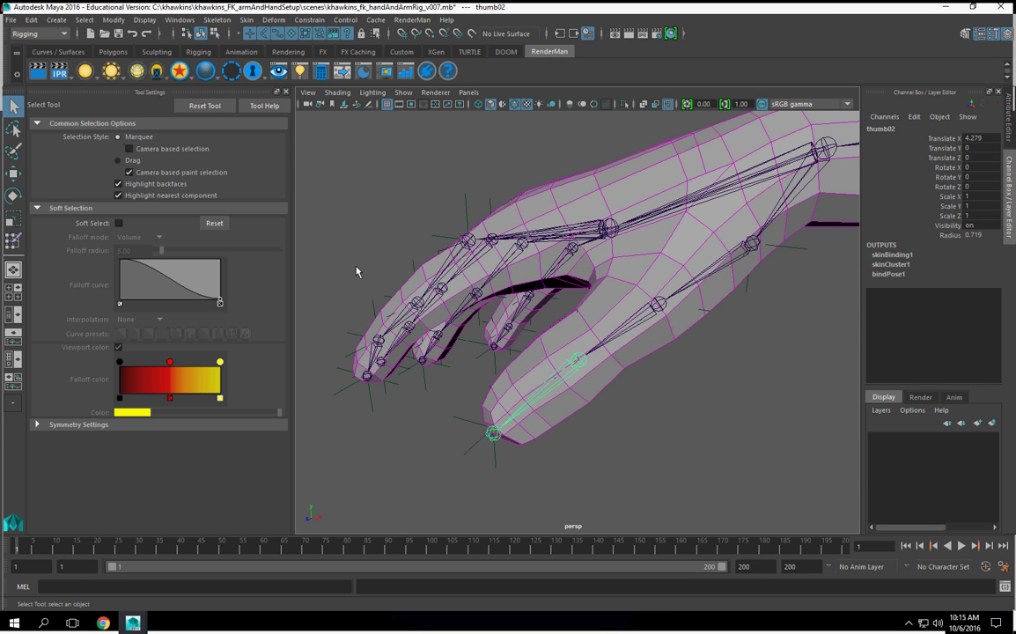
left_click(12, 176)
left_click_drag(577, 315, 588, 382)
key("ctrl+z")
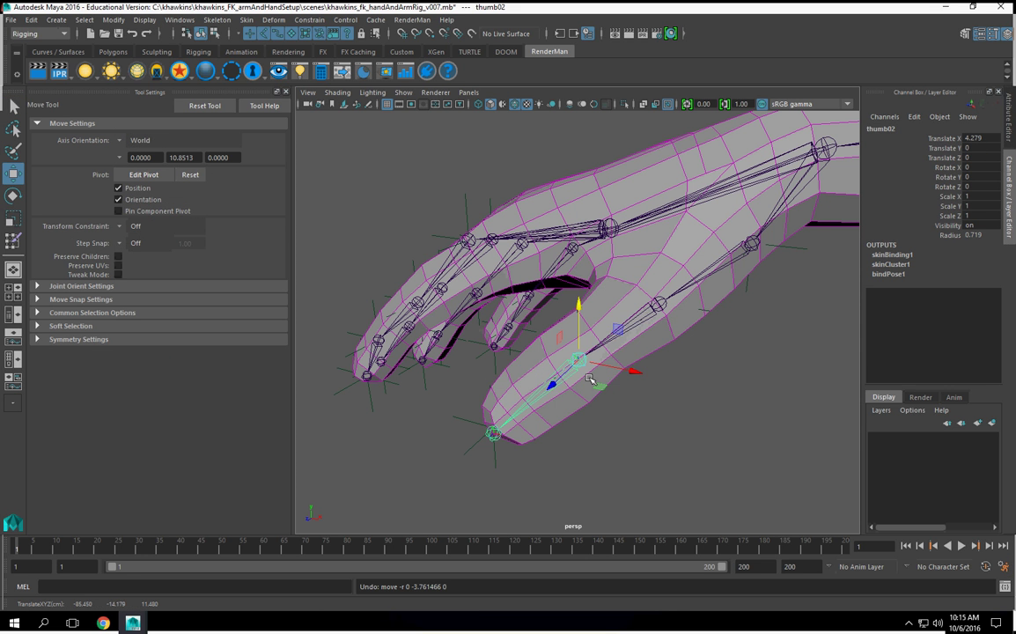
Activate the Move Skinned Joints tool with the thumb02 joint selected.
scroll(587, 385, "up", 4)
scroll(607, 391, "down", 2)
middle_click_drag(619, 365, 632, 336, "alt")
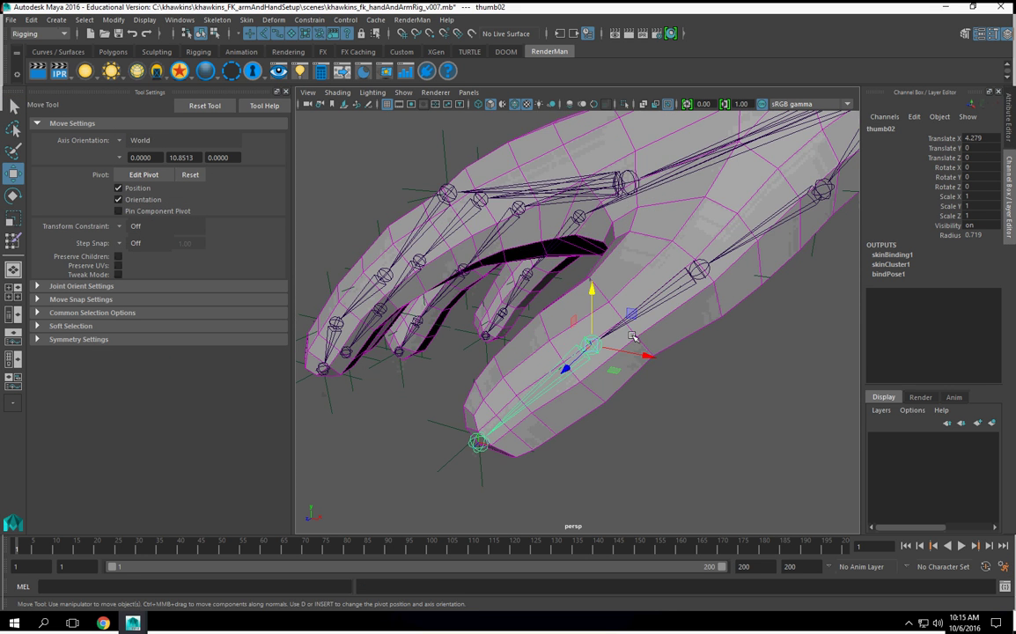
key("space")
left_click(545, 388)
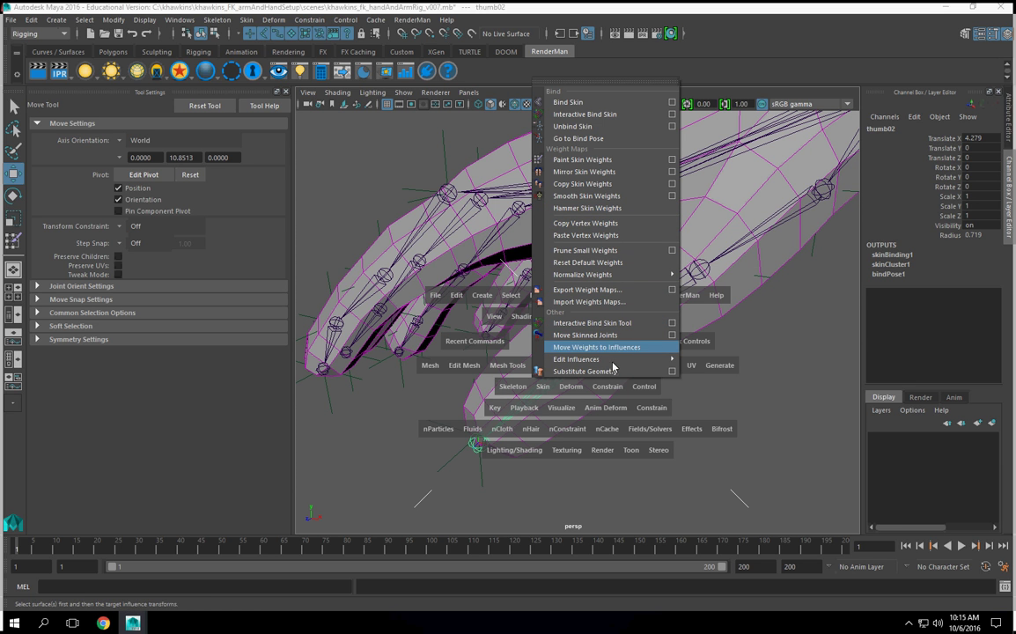
left_click(466, 457)
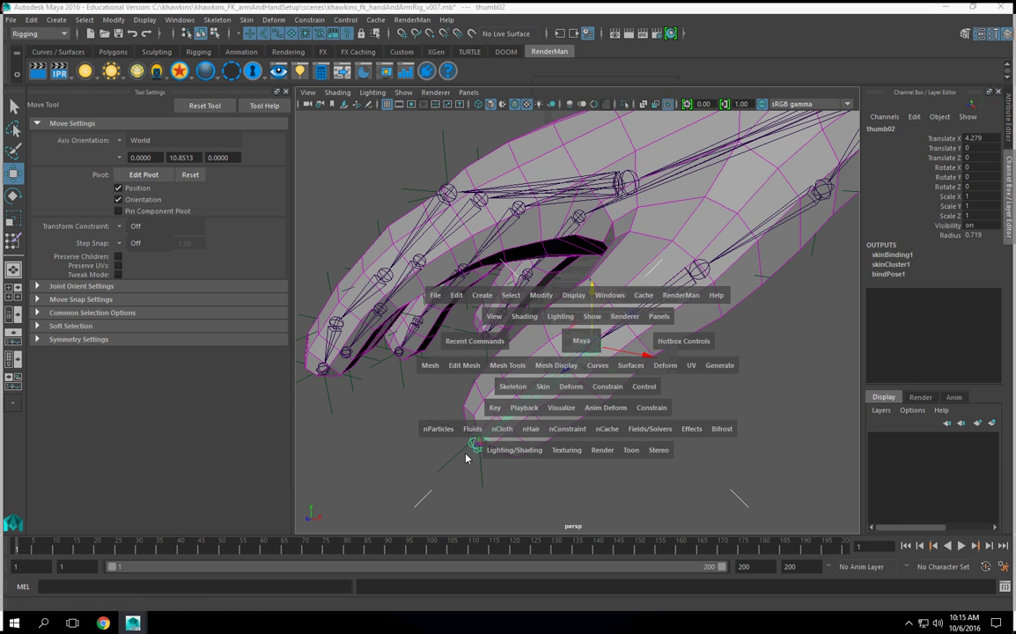
left_click(514, 386)
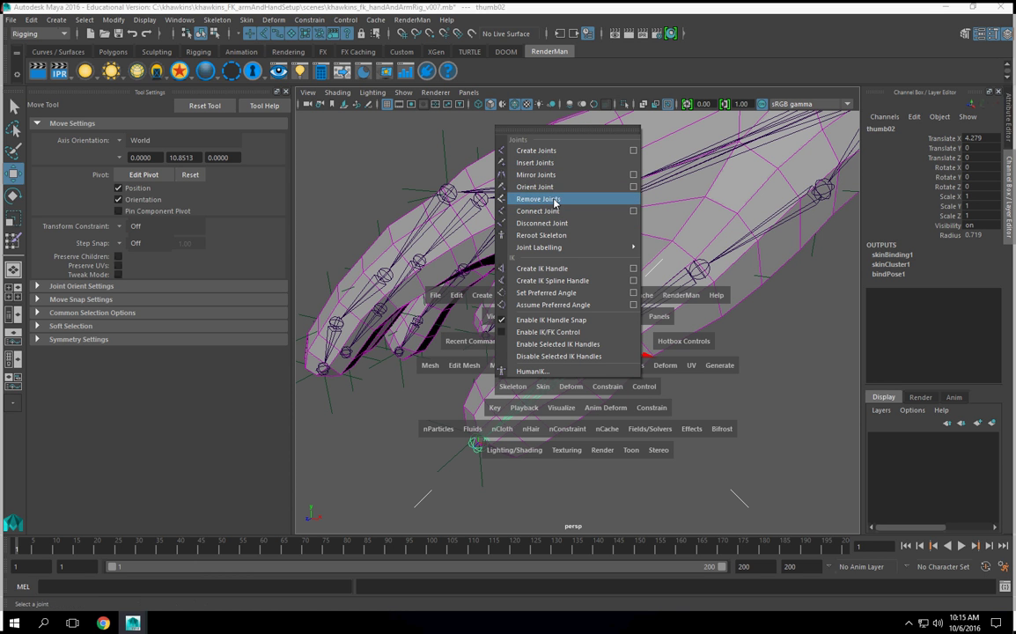
left_click(320, 478)
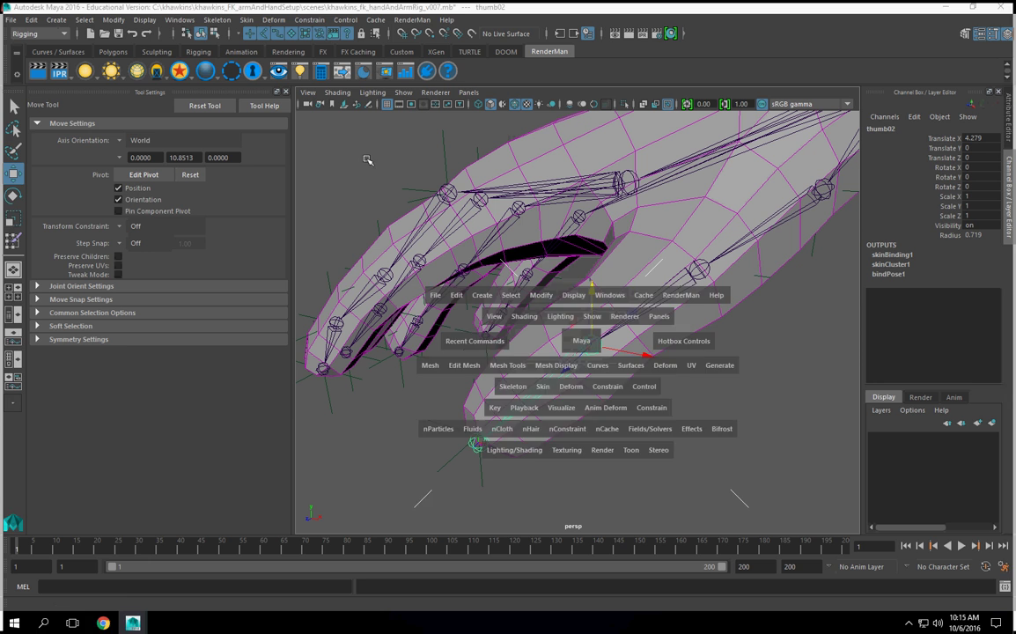
left_click(274, 20)
mouse_move(249, 21)
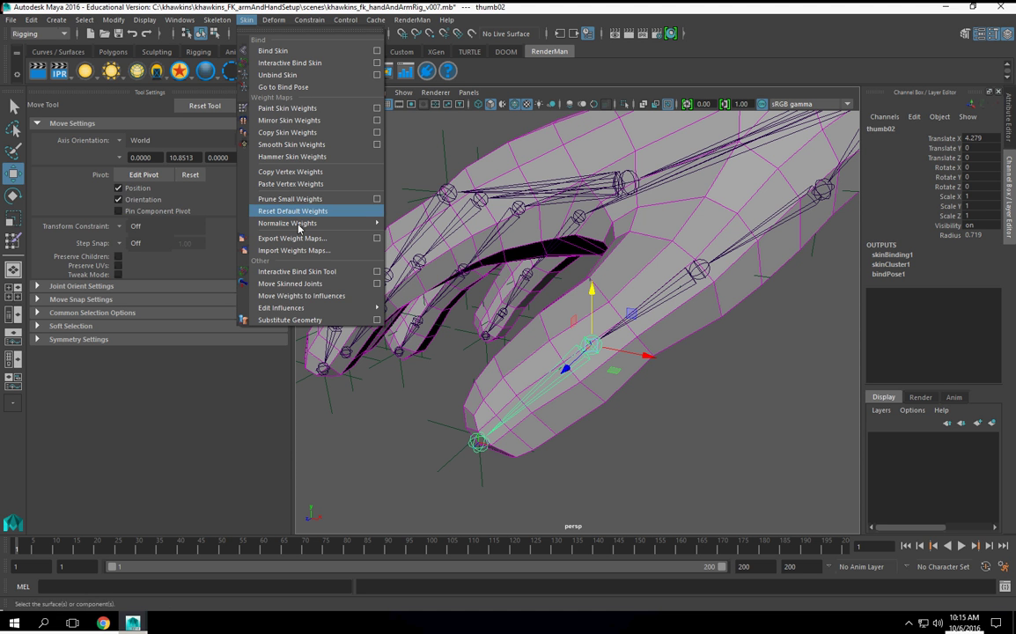
left_click(312, 283)
Try snapping the locator at the thumb02 joint to another point on the thumb, and undo the moves.
scroll(655, 352, "up", 5)
middle_click_drag(654, 345, 621, 295, "alt")
left_click_drag(620, 304, 630, 385, "alt")
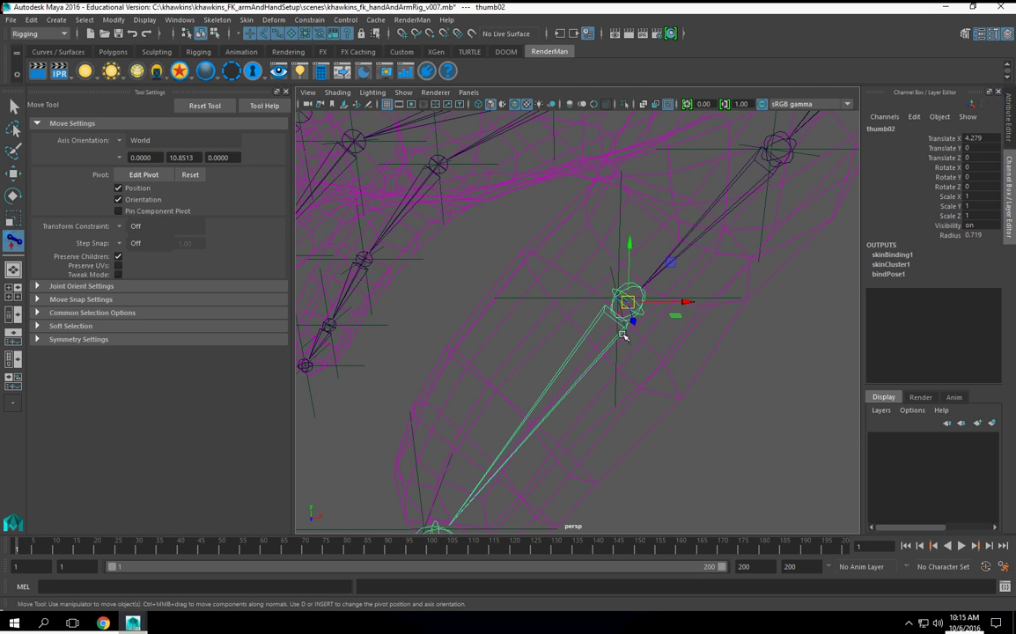
left_click(592, 294)
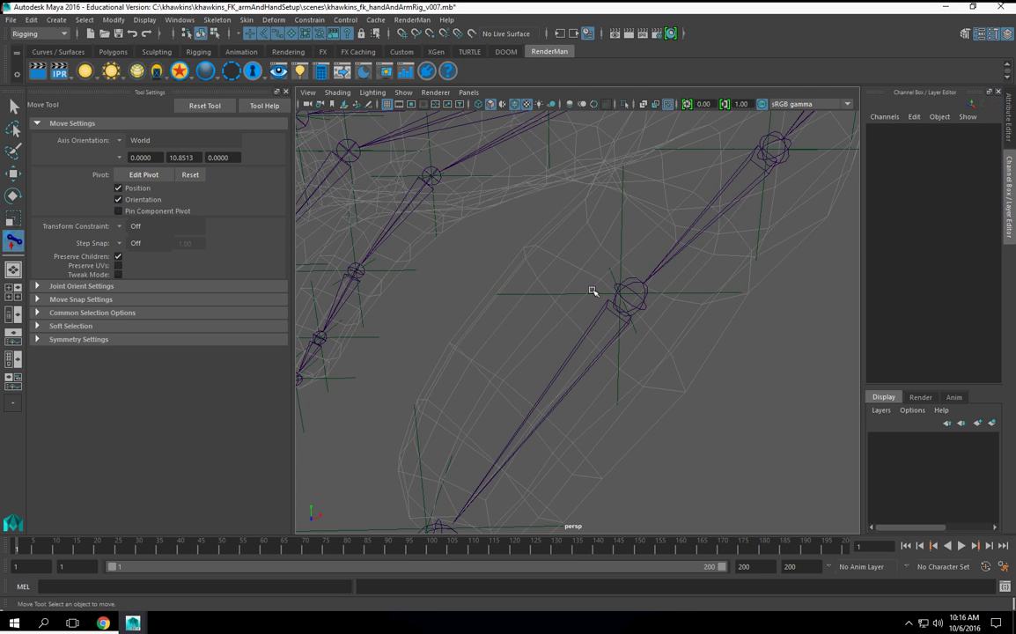
left_click_drag(639, 302, 639, 388, "alt")
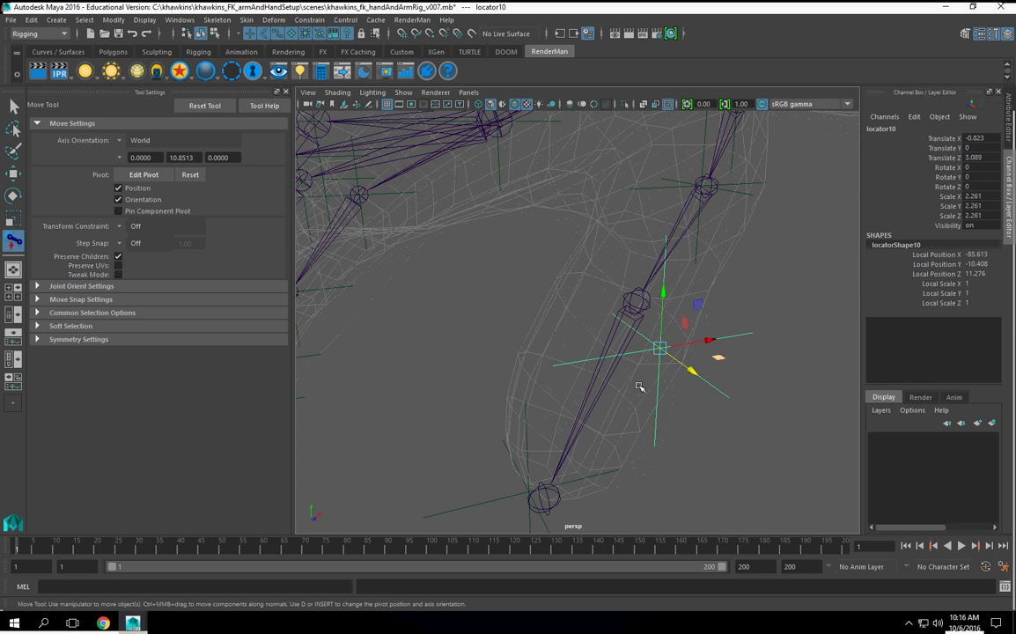
key("v")
left_click_drag(660, 349, 709, 444)
key("ctrl+z")
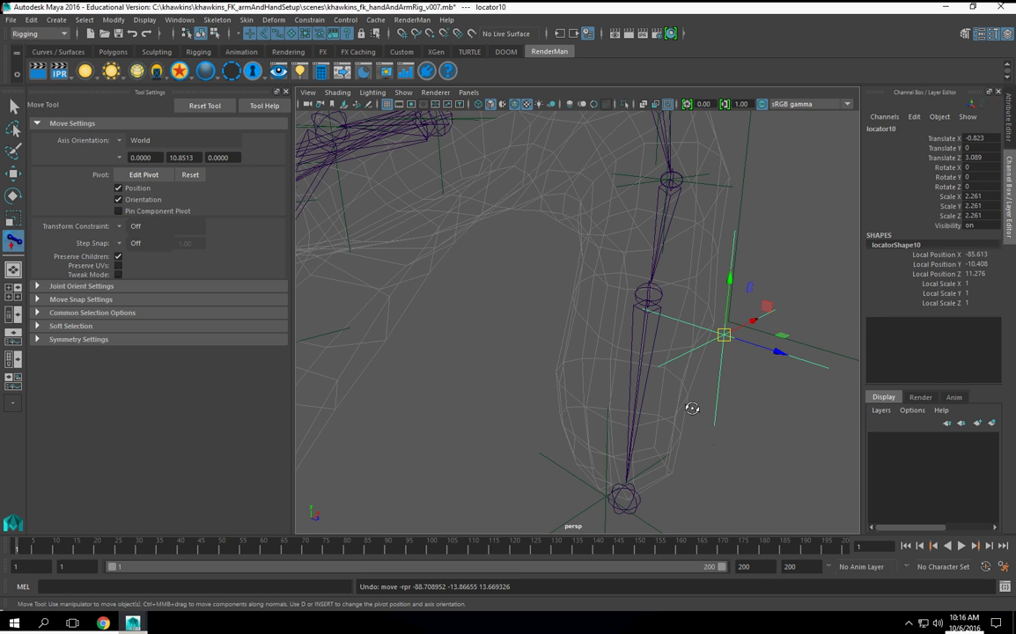
key("ctrl+z")
left_click_drag(785, 362, 735, 355, "alt")
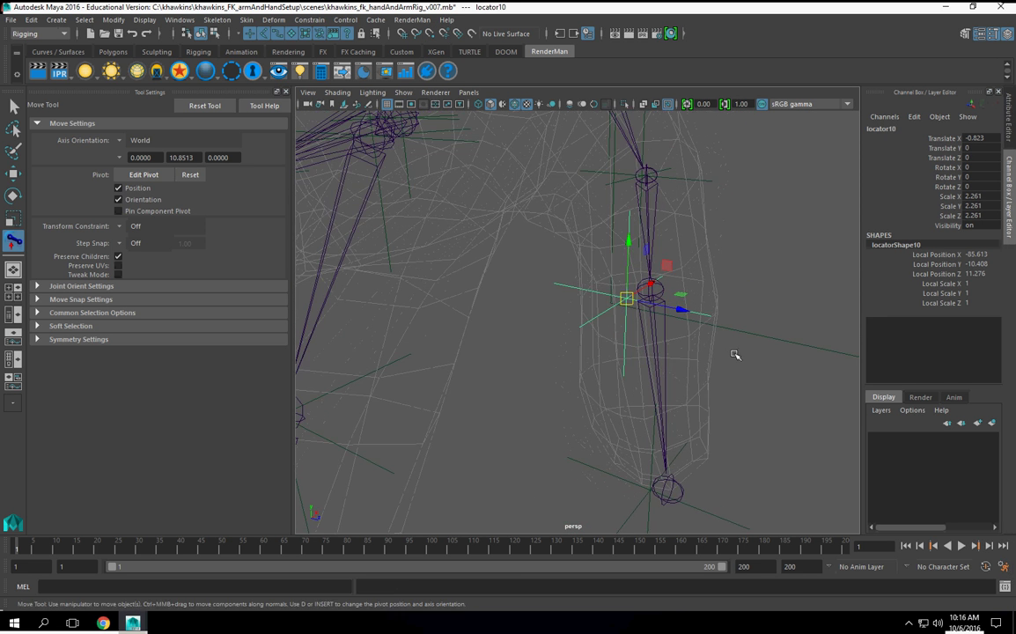
key("ctrl+z")
Place the locator inside the thumb between thumb02 and the tip, at about -1.384, -1.926, 1.123.
left_click_drag(691, 302, 558, 357)
left_click_drag(512, 303, 507, 309)
left_click_drag(573, 366, 713, 392)
right_click_drag(713, 391, 649, 388, "alt")
left_click_drag(651, 391, 617, 367, "alt")
left_click(604, 374)
key("ctrl+z")
left_click_drag(591, 429, 603, 445)
left_click_drag(656, 396, 642, 423, "alt")
right_click_drag(724, 365, 609, 382, "alt")
middle_click_drag(609, 382, 605, 385, "alt")
left_click_drag(619, 370, 673, 365, "alt")
right_click_drag(563, 347, 610, 338, "alt")
middle_click_drag(610, 338, 630, 287, "alt")
Try to snap the thumb02 joint onto the locator near the thumb tip, and undo the move.
left_click(601, 315)
scroll(620, 335, "up", 3)
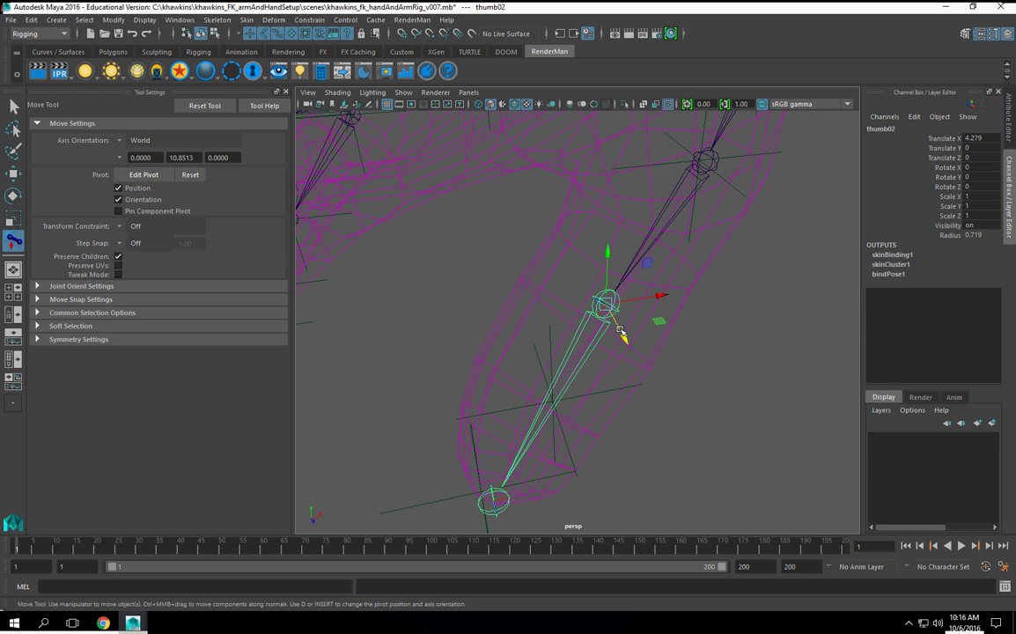
left_click_drag(603, 311, 597, 402)
scroll(598, 389, "down", 4)
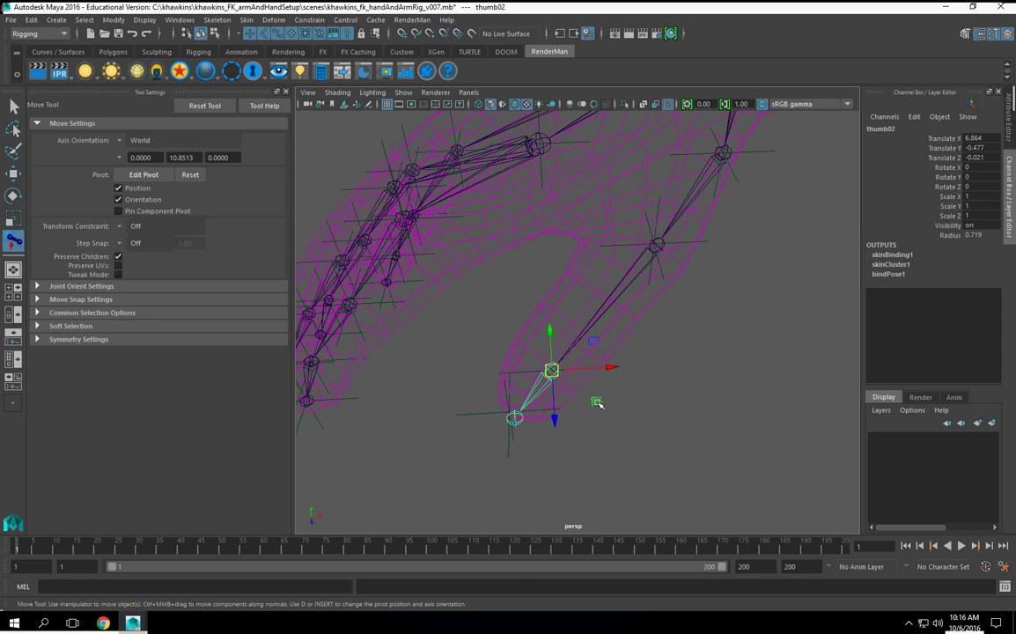
key("ctrl+z")
key("ctrl+z")
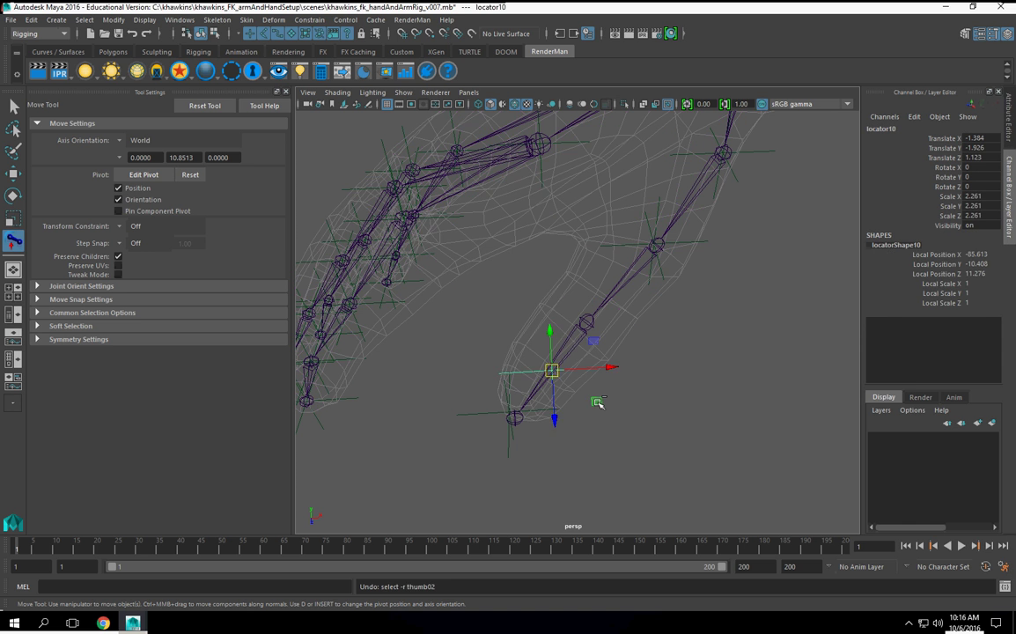
Undo the locator's X and Y offsets and reposition it just past the thumb02 joint, toward the thumb tip.
mouse_move(618, 371)
left_mouse_down("alt")
mouse_move(594, 390)
mouse_move(602, 379)
left_mouse_up("alt")
left_click_drag(582, 325, 601, 314, "alt")
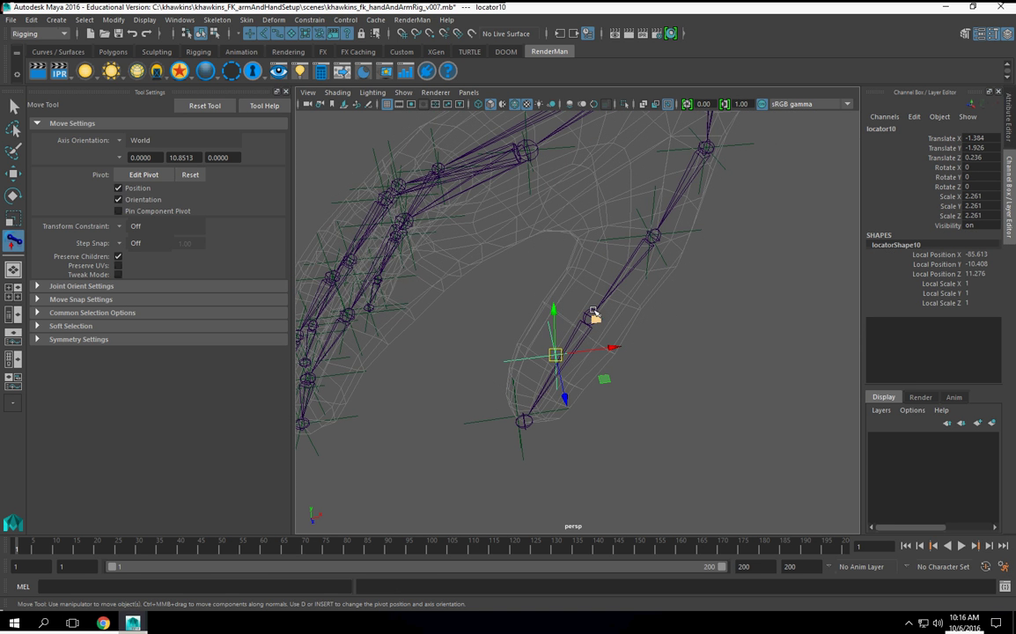
left_click(591, 316)
key("ctrl+z")
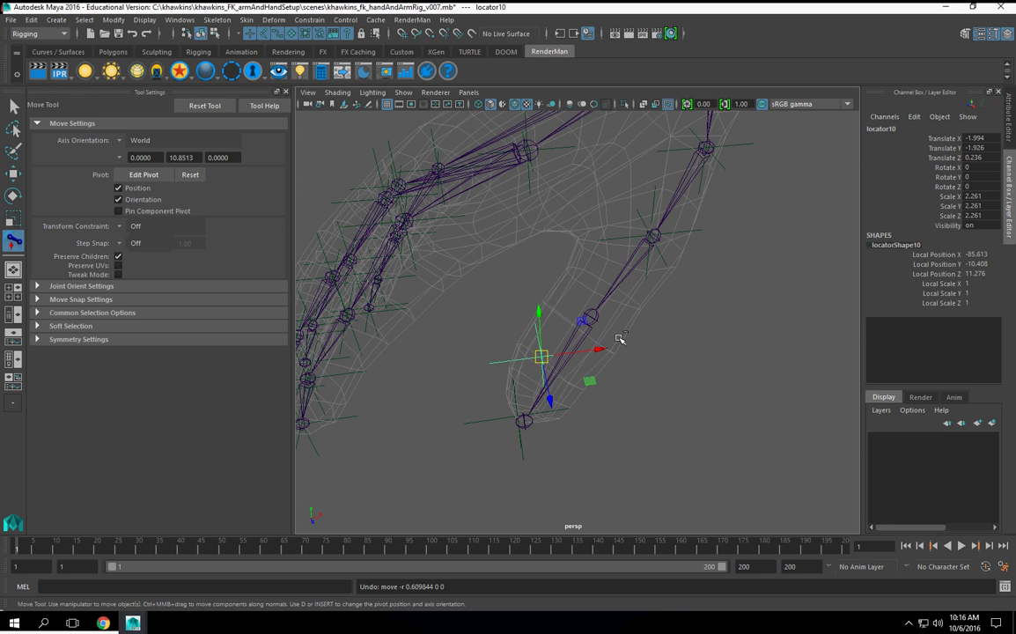
key("ctrl+z")
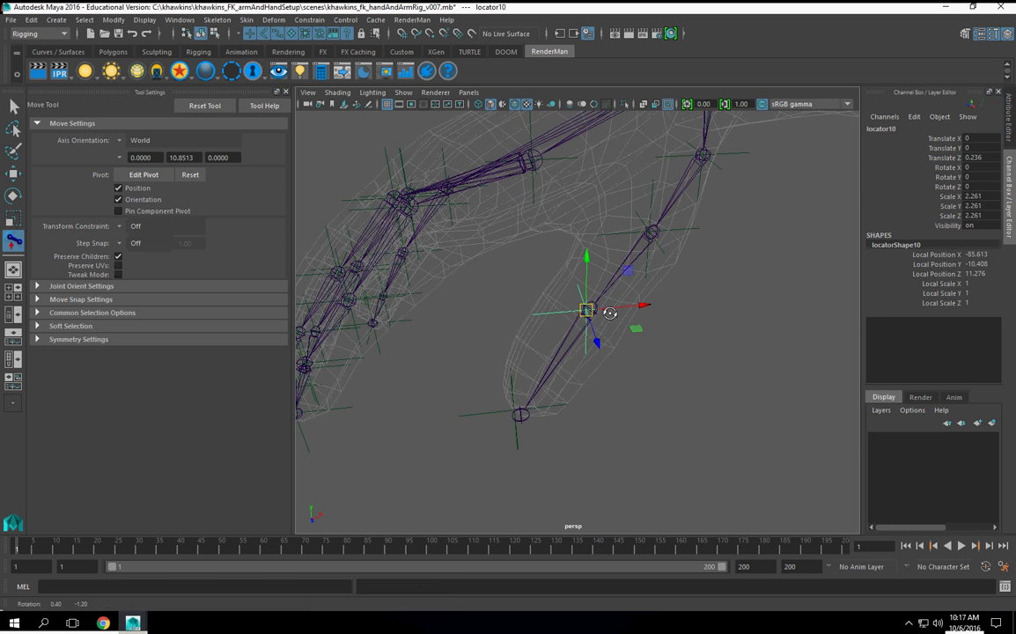
left_click_drag(585, 262, 584, 273)
left_click_drag(640, 322, 633, 324)
Move the skinned thumb02 joint onto the locator, to about 5.041, -0.33, 0.205.
left_click(589, 309)
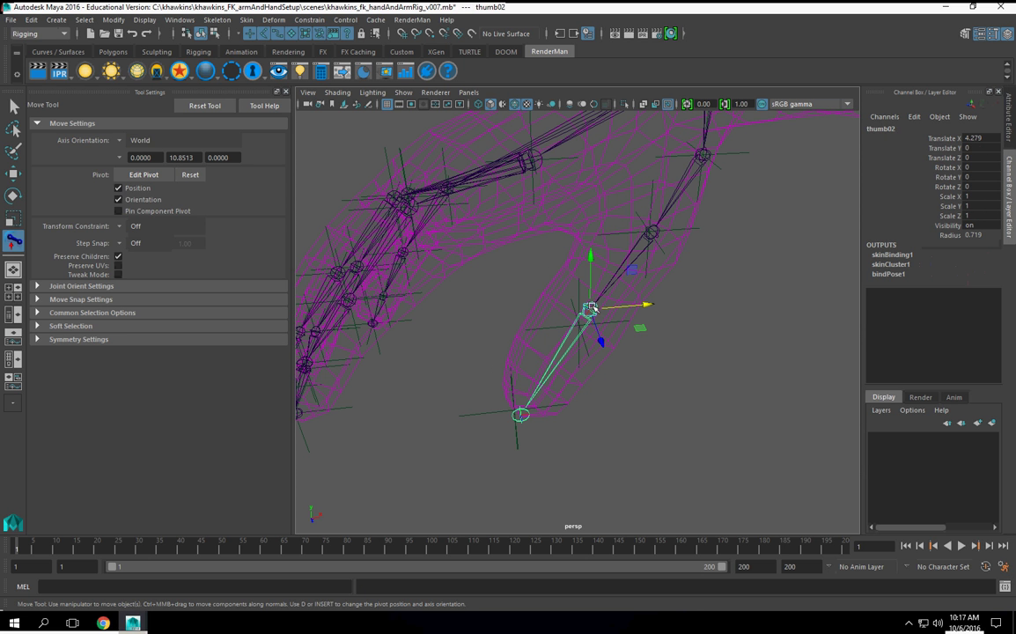
left_click_drag(593, 310, 579, 325)
mouse_move(667, 388)
left_mouse_down("alt")
mouse_move(737, 393)
mouse_move(679, 397)
left_mouse_up("alt")
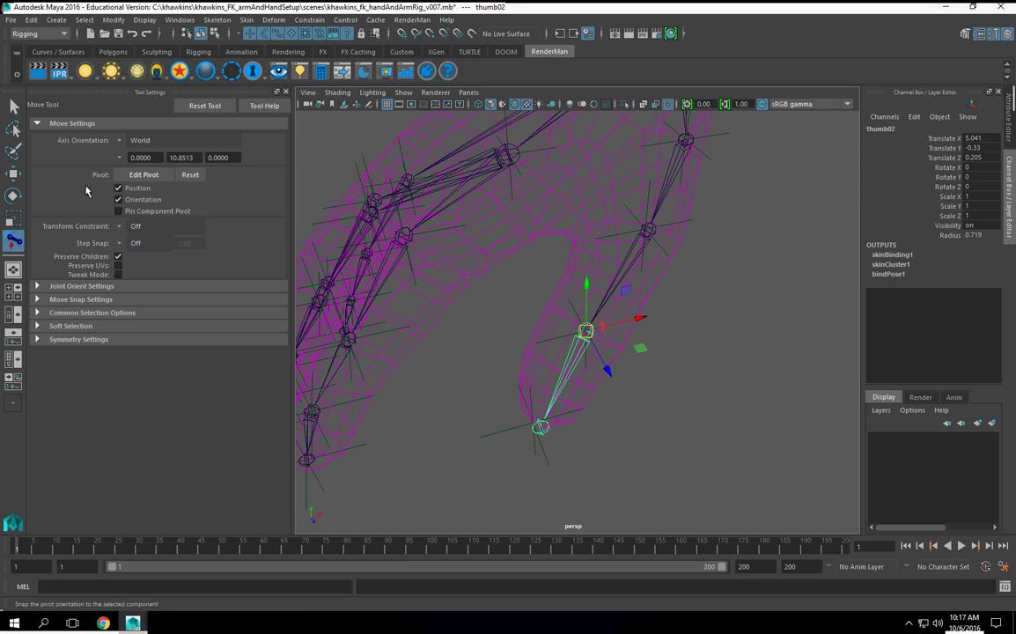
Select the body mesh and start the Paint Skin Weights tool on it.
left_click(15, 177)
left_click(666, 466)
left_click_drag(669, 453, 647, 386, "alt")
left_click(606, 312)
left_click_drag(605, 315, 662, 383, "alt")
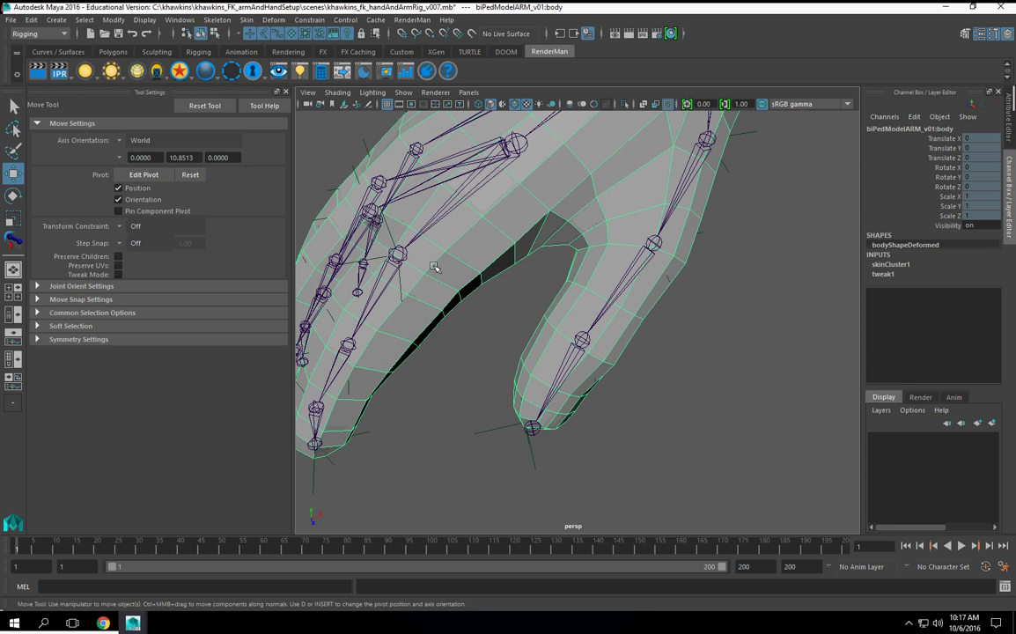
key("space")
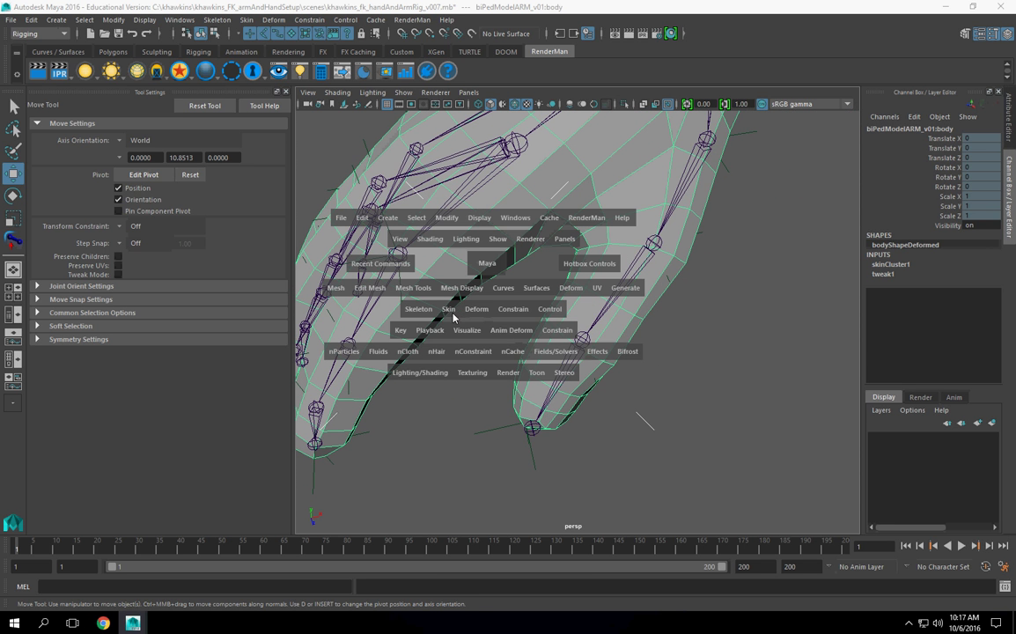
left_click(448, 310)
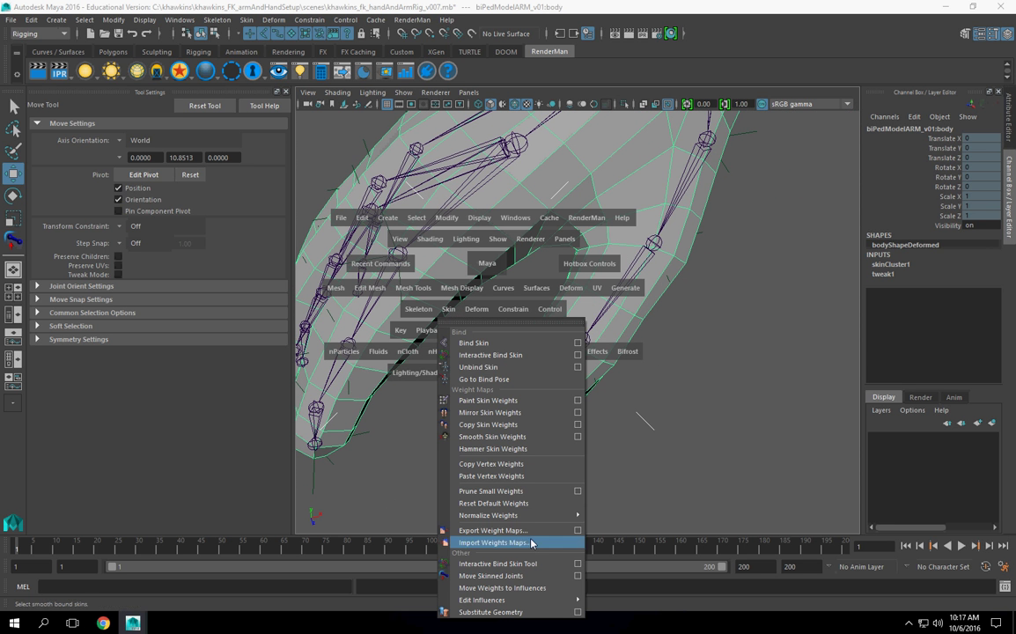
left_click(515, 405)
Display the thumb01 influence and inspect its weights around the thumb.
left_click_drag(586, 371, 601, 360, "alt")
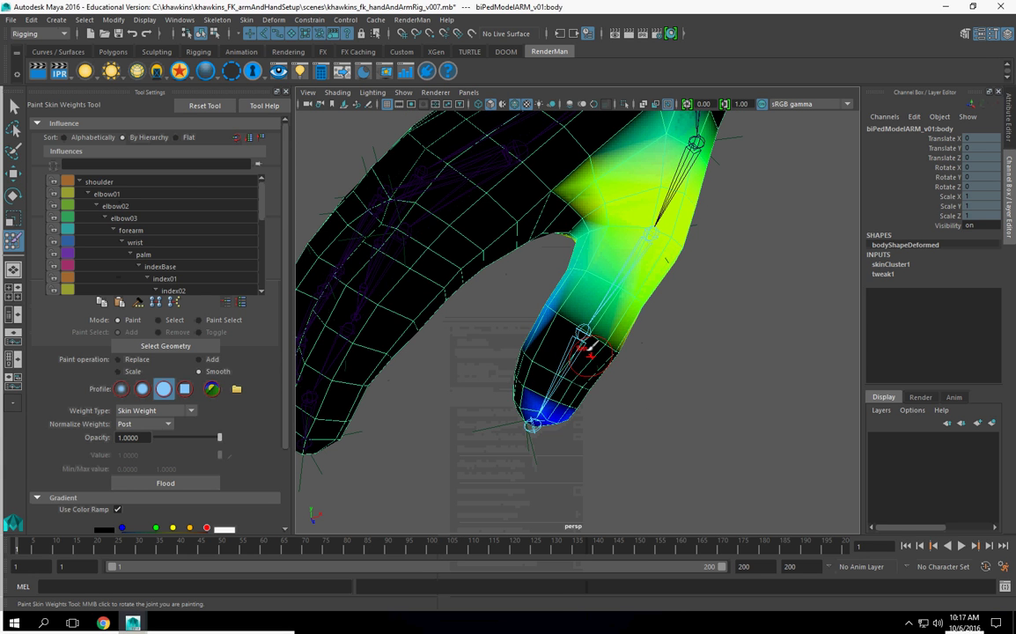
right_click_drag(584, 337, 587, 300)
mouse_move(583, 336)
left_mouse_down("alt")
mouse_move(623, 338)
mouse_move(628, 409)
mouse_move(552, 390)
mouse_move(669, 344)
mouse_move(612, 396)
mouse_move(600, 370)
mouse_move(578, 368)
left_mouse_up("alt")
right_click_drag(573, 276, 573, 244)
mouse_move(595, 300)
left_mouse_down("alt")
mouse_move(565, 315)
mouse_move(588, 356)
left_mouse_up("alt")
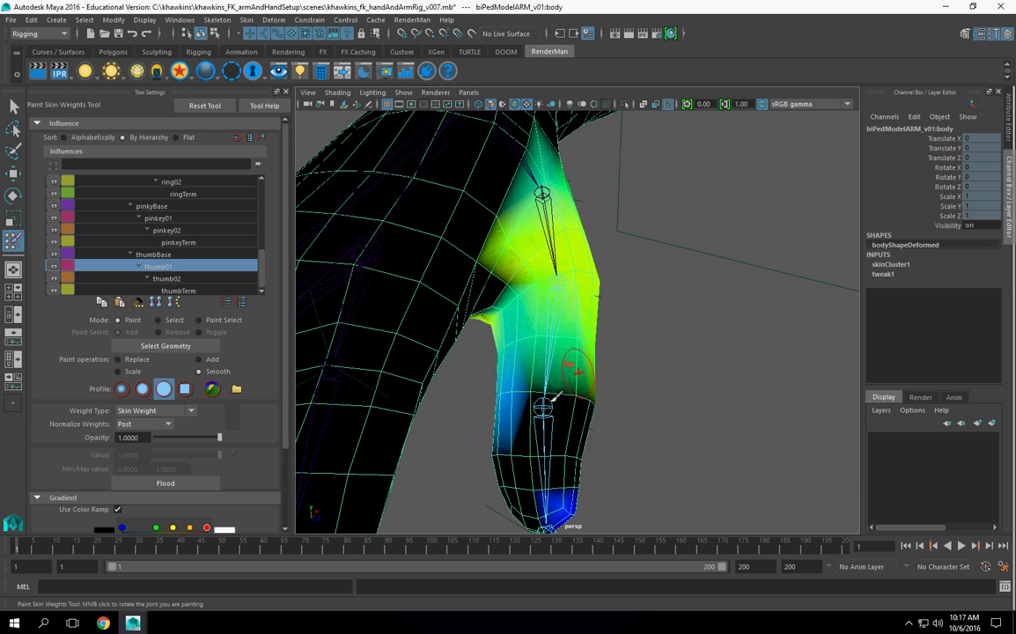
Paint out thumb02's excess weight around the thumb near the thumb01 joint, using Replace with value 0.
right_click_drag(543, 408, 544, 306)
mouse_move(601, 334)
left_mouse_down("alt")
mouse_move(580, 347)
mouse_move(565, 342)
left_mouse_up("alt")
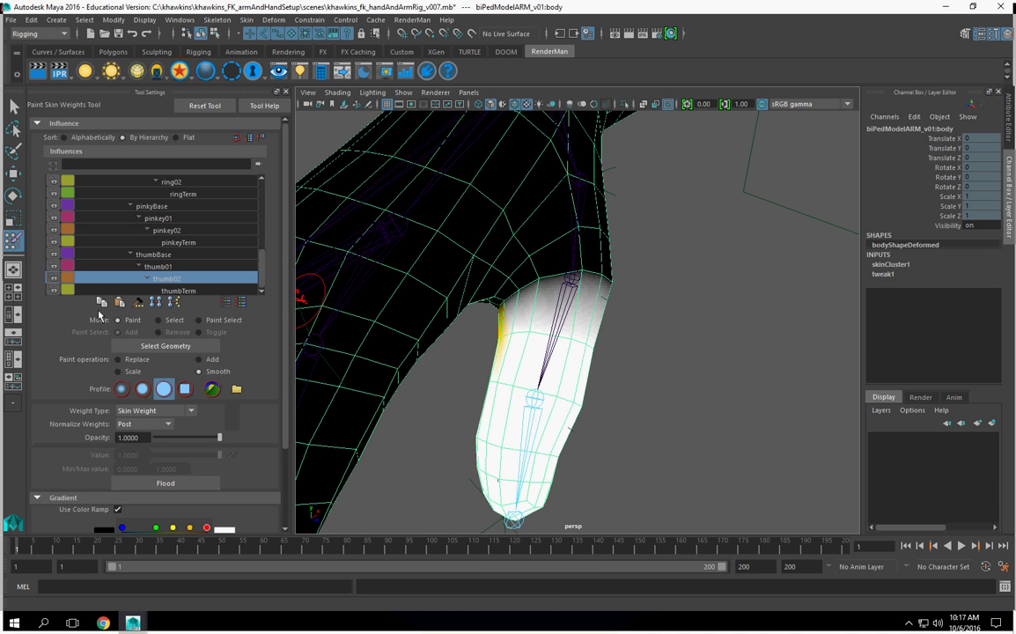
left_click(120, 359)
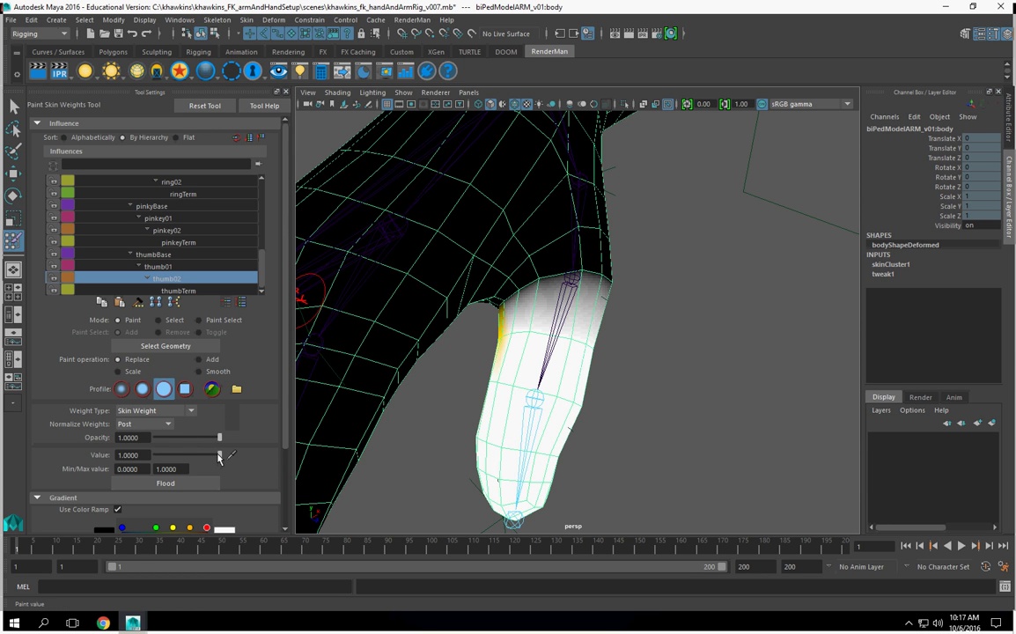
scroll(570, 343, "up", 3)
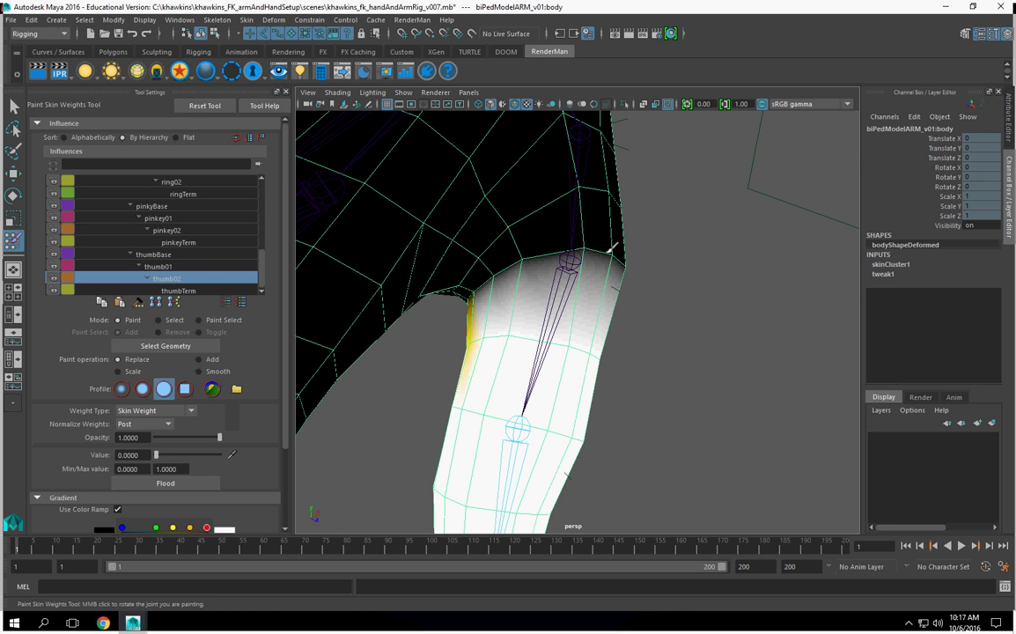
mouse_move(536, 307)
left_mouse_down()
mouse_move(608, 362)
mouse_move(445, 341)
left_mouse_up()
mouse_move(718, 393)
left_mouse_down("alt")
mouse_move(623, 302)
mouse_move(508, 357)
left_mouse_up("alt")
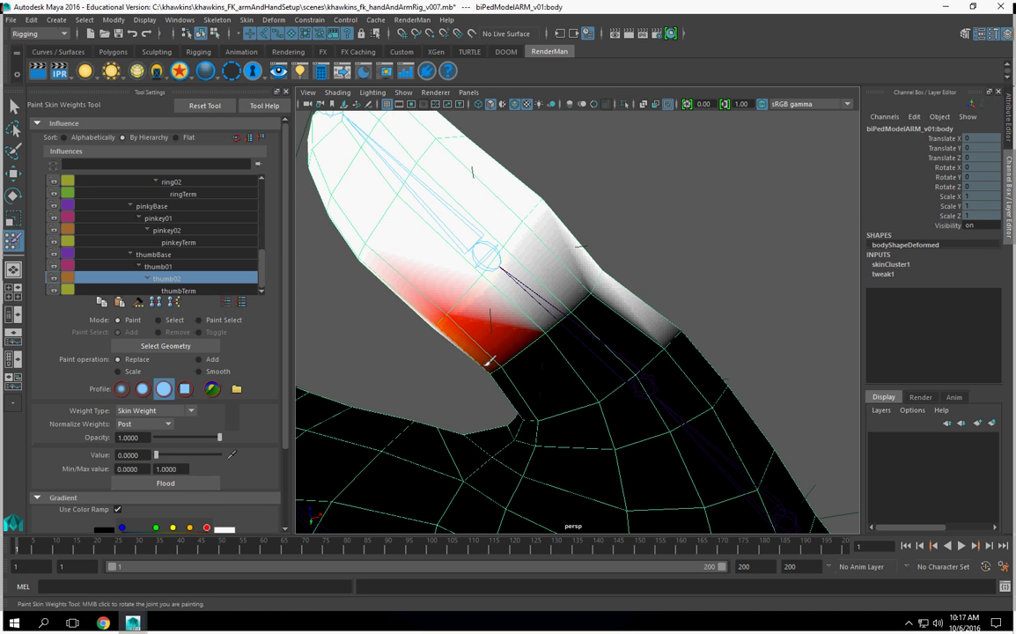
mouse_move(608, 291)
left_mouse_down()
mouse_move(604, 334)
mouse_move(560, 449)
mouse_move(643, 418)
mouse_move(647, 366)
left_mouse_up()
middle_click_drag(647, 366, 647, 358, "alt")
left_click_drag(647, 358, 581, 369, "alt")
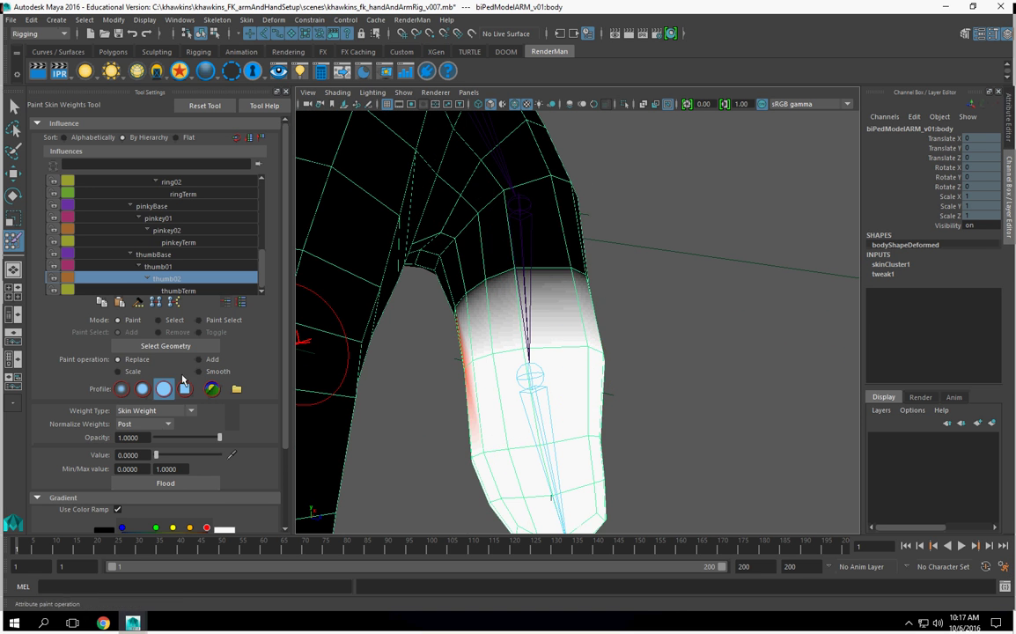
Smooth thumb02's weights around the thumb between the thumb01 and thumb02 joints.
left_click(215, 371)
mouse_move(507, 310)
left_mouse_down()
mouse_move(551, 269)
mouse_move(527, 216)
left_mouse_up()
mouse_move(570, 312)
left_mouse_down("alt")
mouse_move(581, 350)
mouse_move(584, 271)
left_mouse_up("alt")
mouse_move(639, 297)
left_mouse_down()
mouse_move(649, 368)
mouse_move(1008, 345)
left_mouse_up()
left_click_drag(591, 334, 590, 346, "alt")
mouse_move(551, 233)
left_mouse_down()
mouse_move(621, 220)
mouse_move(452, 297)
mouse_move(452, 279)
mouse_move(442, 278)
left_mouse_up()
Test the repositioned thumb02 joint by rotating it in Y so the thumb tip bends toward the palm.
left_click(15, 107)
left_click_drag(493, 321, 588, 343, "alt")
left_click(647, 361)
left_click(534, 346)
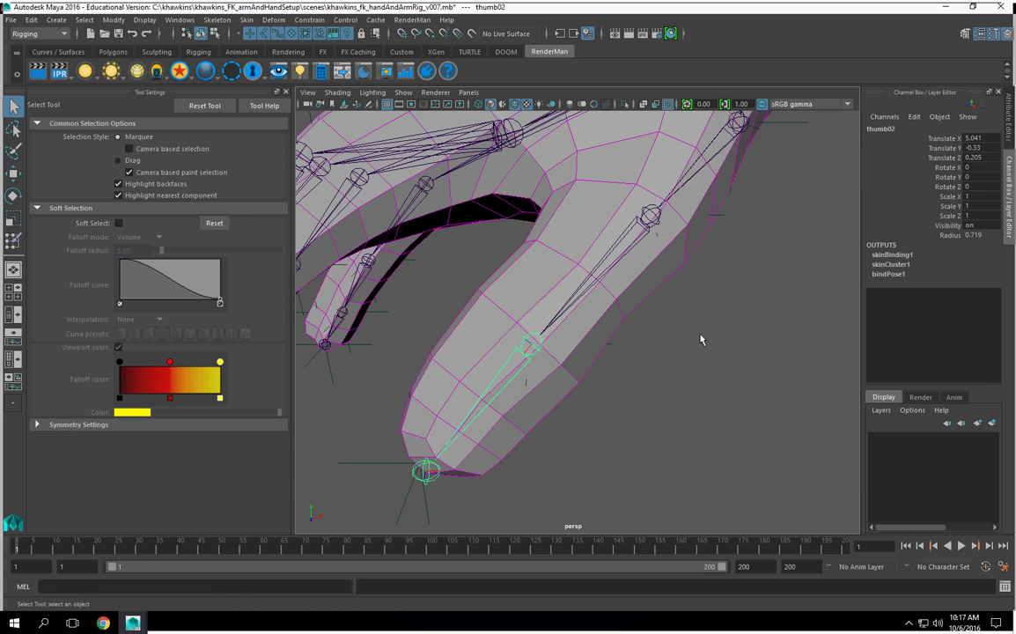
left_click(948, 178)
middle_click_drag(727, 298, 838, 307)
left_click_drag(839, 307, 720, 333, "alt")
mouse_move(720, 333)
middle_mouse_down()
mouse_move(709, 327)
mouse_move(704, 342)
middle_mouse_up()
left_click_drag(703, 343, 681, 373, "alt")
key("q")
Return to painting the body mesh's skin weights and add thumb02 weight around the bent joint with value 0.3495.
left_click(574, 239)
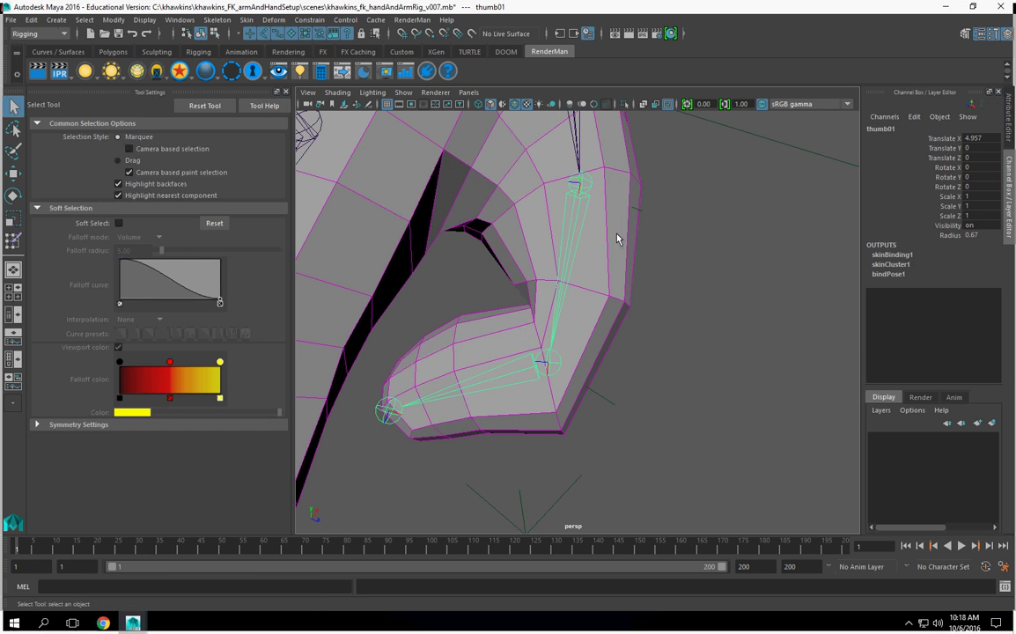
left_click(335, 319)
left_click(13, 241)
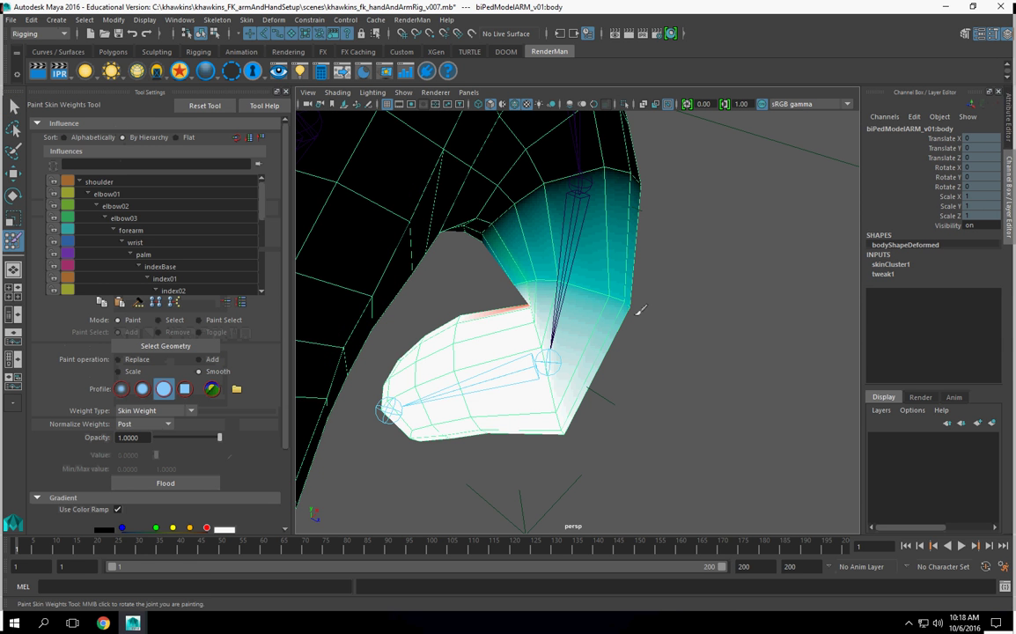
mouse_move(615, 292)
left_mouse_down("alt")
mouse_move(612, 305)
mouse_move(626, 299)
mouse_move(599, 307)
mouse_move(558, 289)
mouse_move(570, 298)
left_mouse_up("alt")
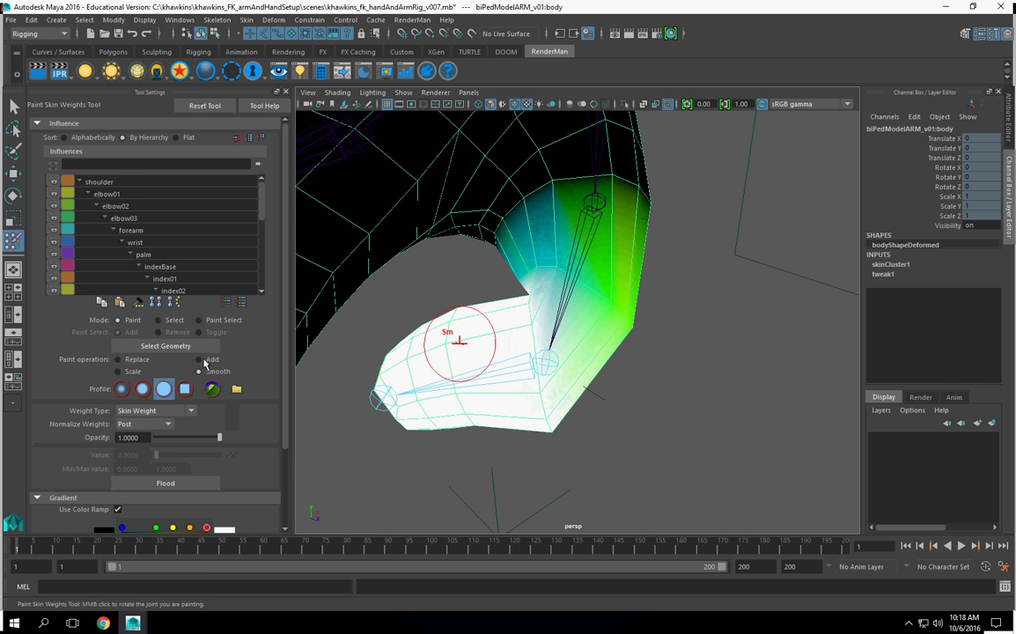
left_click(210, 359)
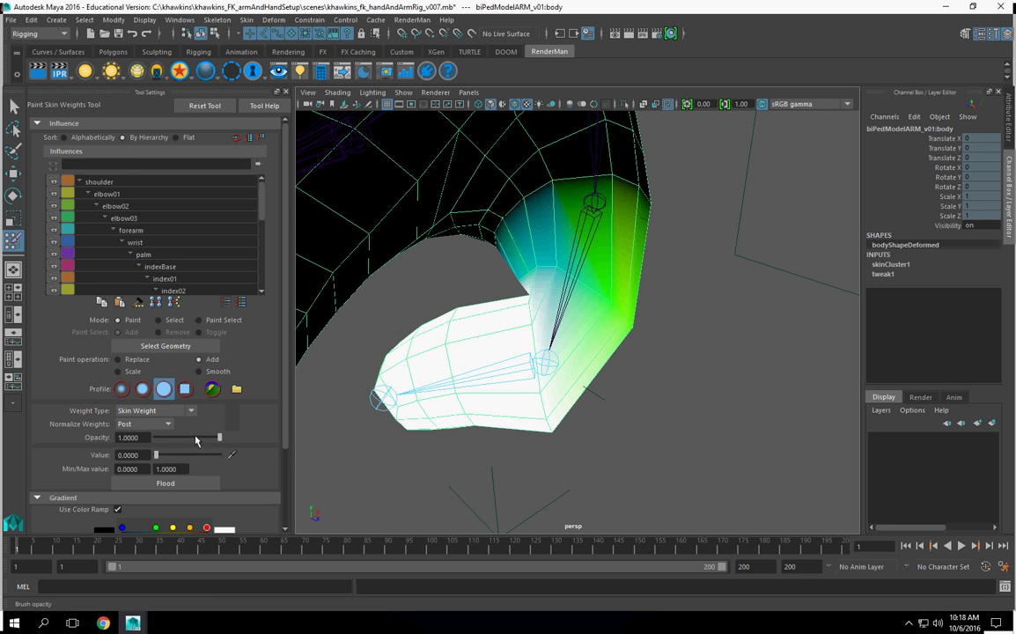
mouse_move(556, 341)
left_mouse_down()
mouse_move(619, 301)
mouse_move(629, 333)
left_mouse_up()
Examine the bent thumb and its weights from close up and from across the whole hand.
mouse_move(636, 320)
left_mouse_down("alt")
mouse_move(594, 320)
mouse_move(544, 267)
mouse_move(476, 283)
mouse_move(601, 295)
mouse_move(563, 241)
mouse_move(623, 296)
mouse_move(625, 340)
mouse_move(605, 302)
mouse_move(739, 404)
left_mouse_up("alt")
right_click_drag(740, 404, 527, 380, "alt")
right_click_drag(721, 378, 468, 380, "alt")
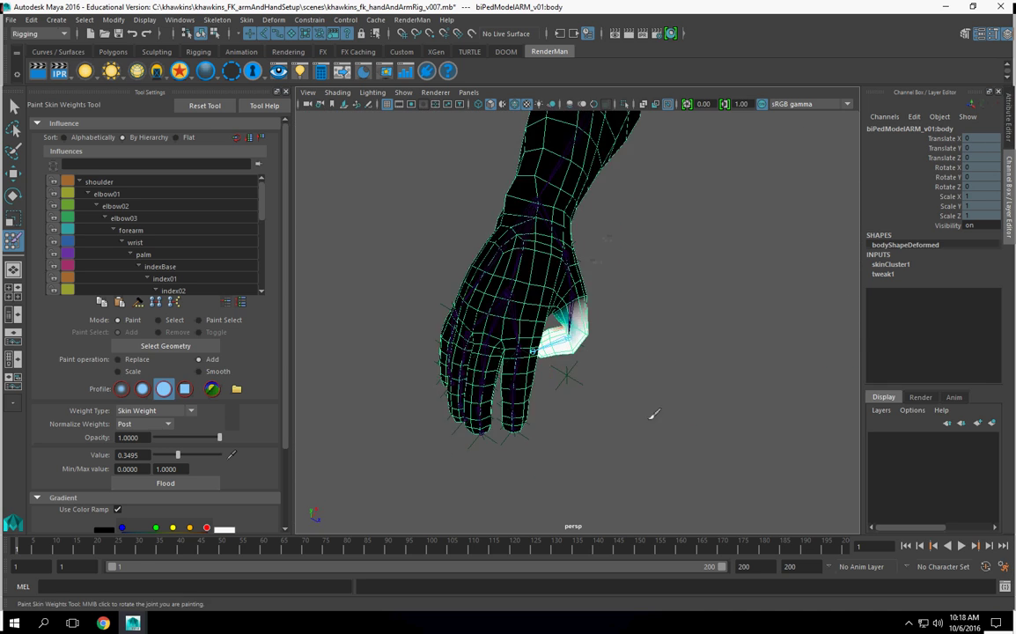
left_click_drag(468, 381, 572, 394, "alt")
right_click_drag(550, 401, 642, 386, "alt")
left_click_drag(642, 385, 666, 402, "alt")
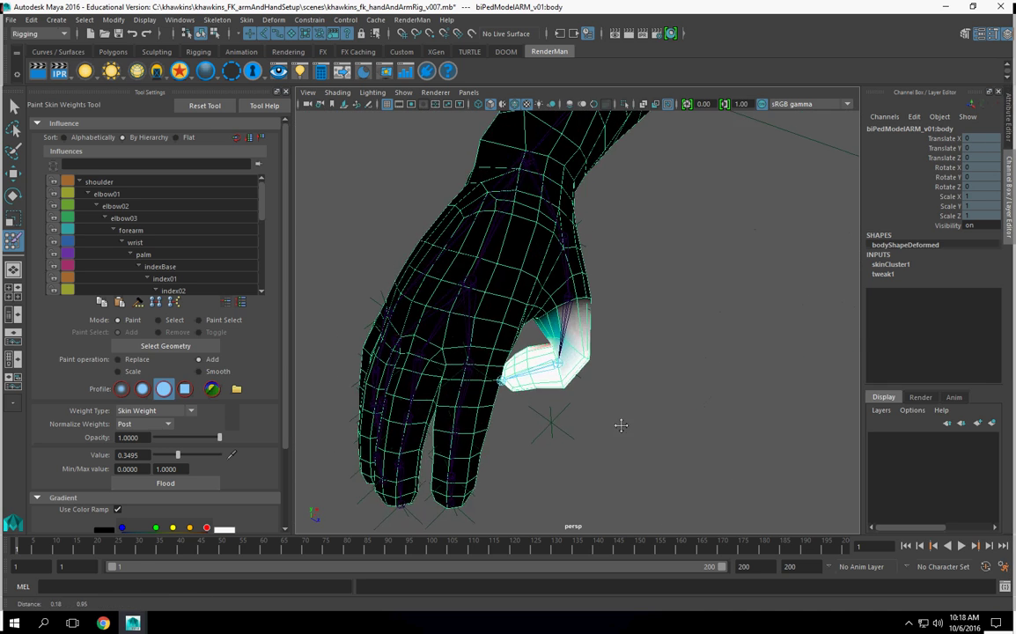
middle_click_drag(666, 401, 649, 452, "alt")
right_click_drag(649, 452, 799, 436, "alt")
left_click_drag(798, 436, 574, 359, "alt")
Compare the bent thumb's shaded mesh with its painted weight display, and leave the paint tool.
right_click_drag(543, 333, 552, 329)
left_click(14, 106)
left_click(678, 451)
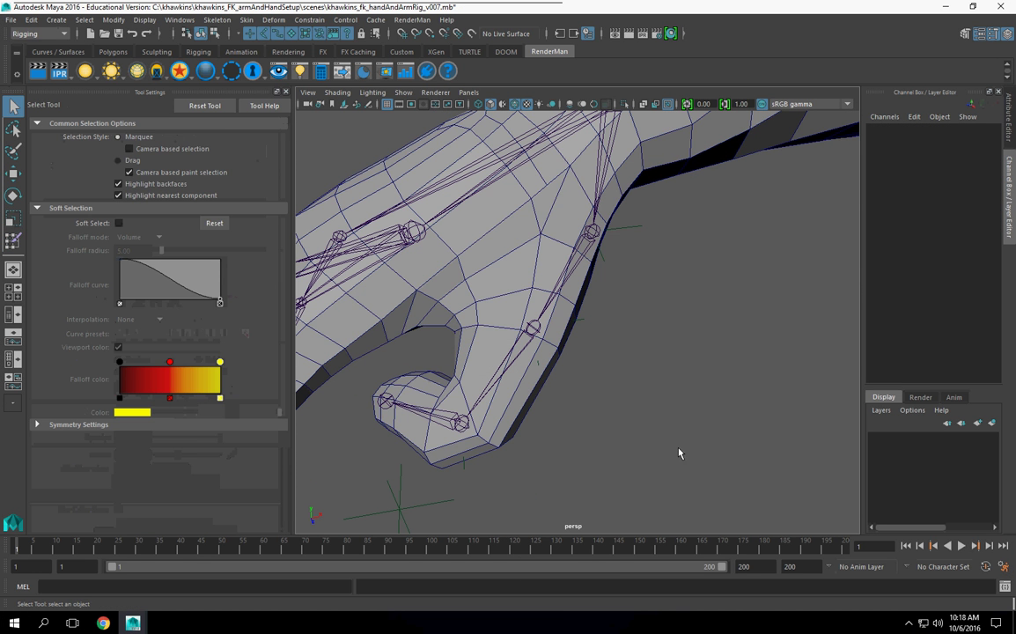
left_click(520, 302)
left_click(18, 246)
middle_click_drag(437, 342, 720, 305, "alt")
left_click_drag(720, 305, 715, 337, "alt")
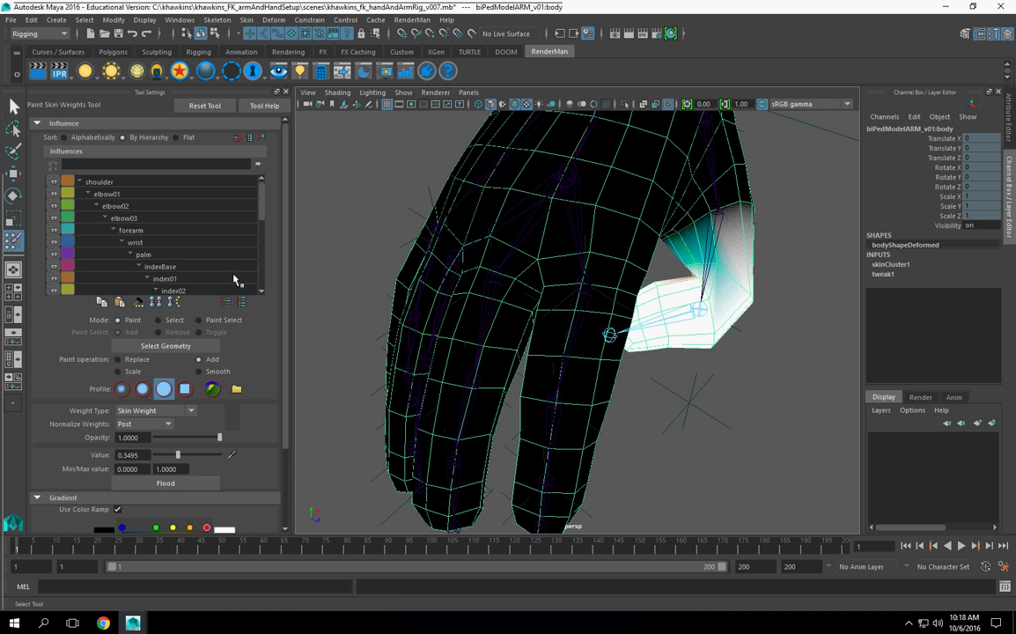
left_click(14, 107)
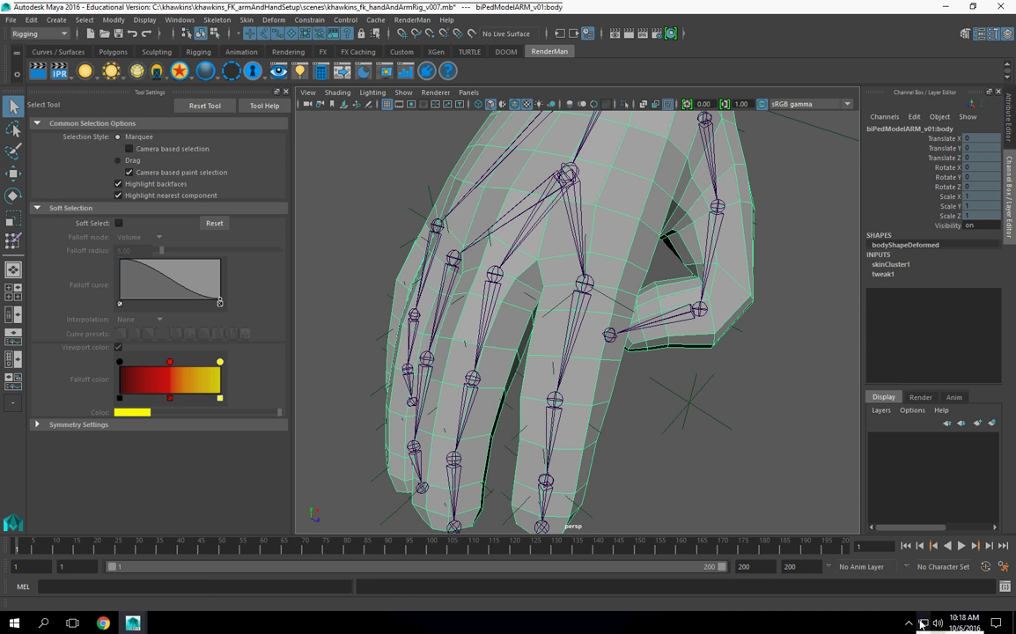